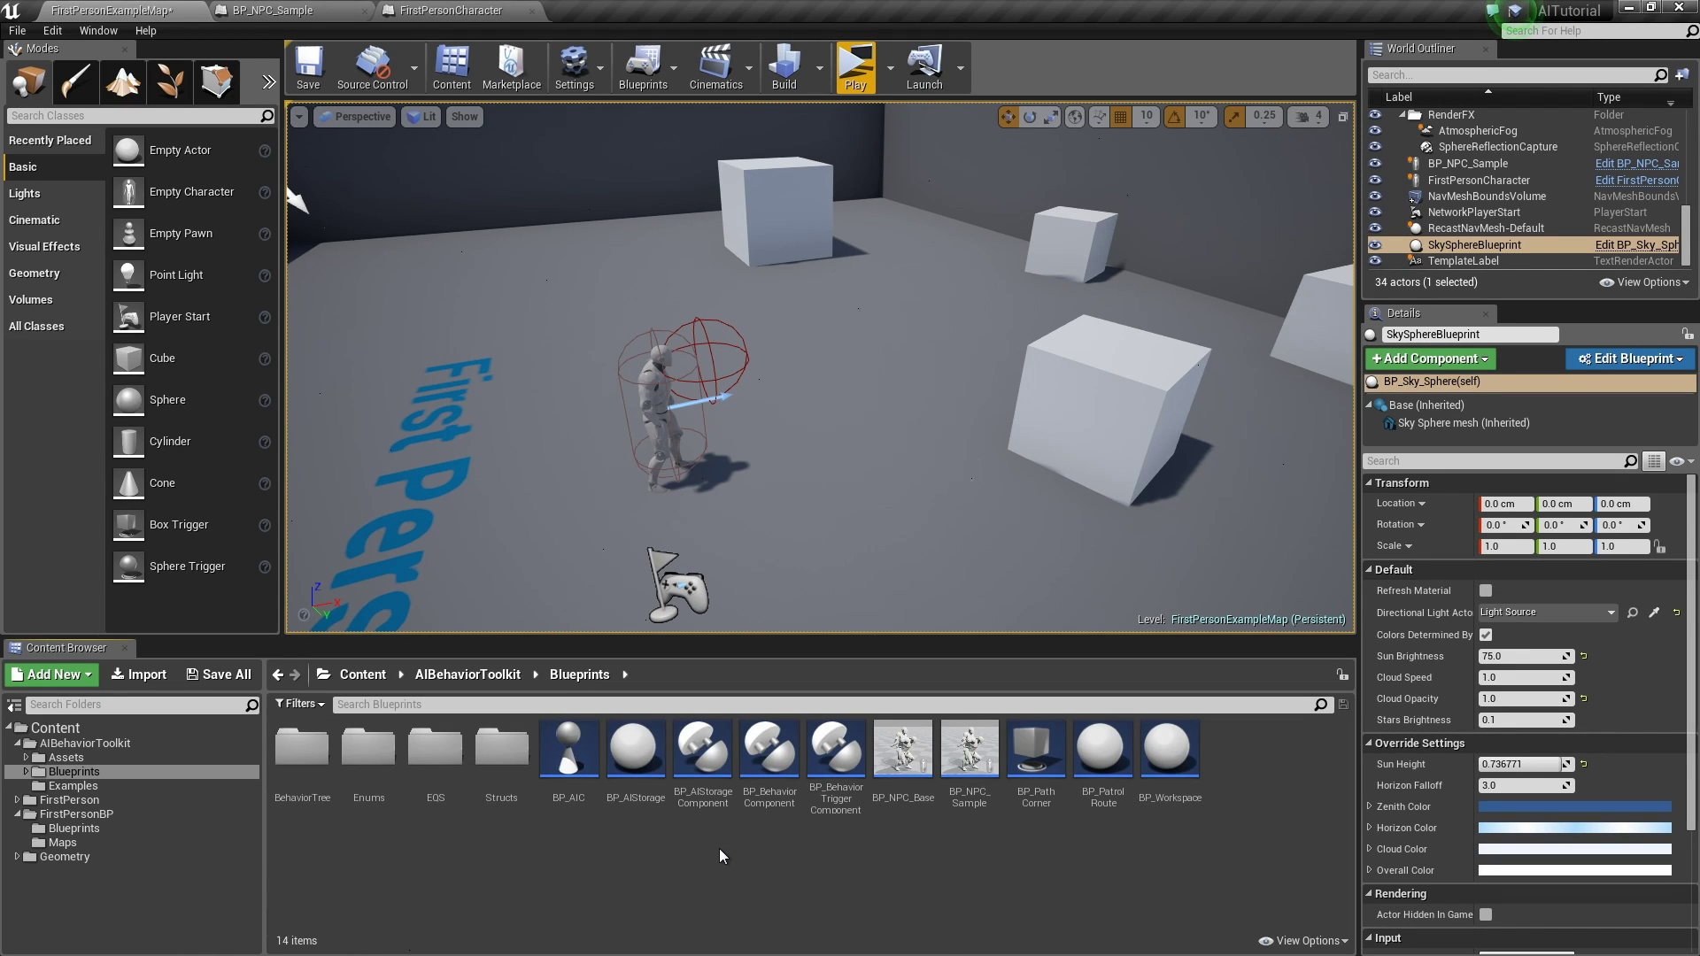
# Step: In BP_NPC_Sample, select BehaviorComponent (Inherited) to view its Attack Settings in Details
pyautogui.click(281, 9)
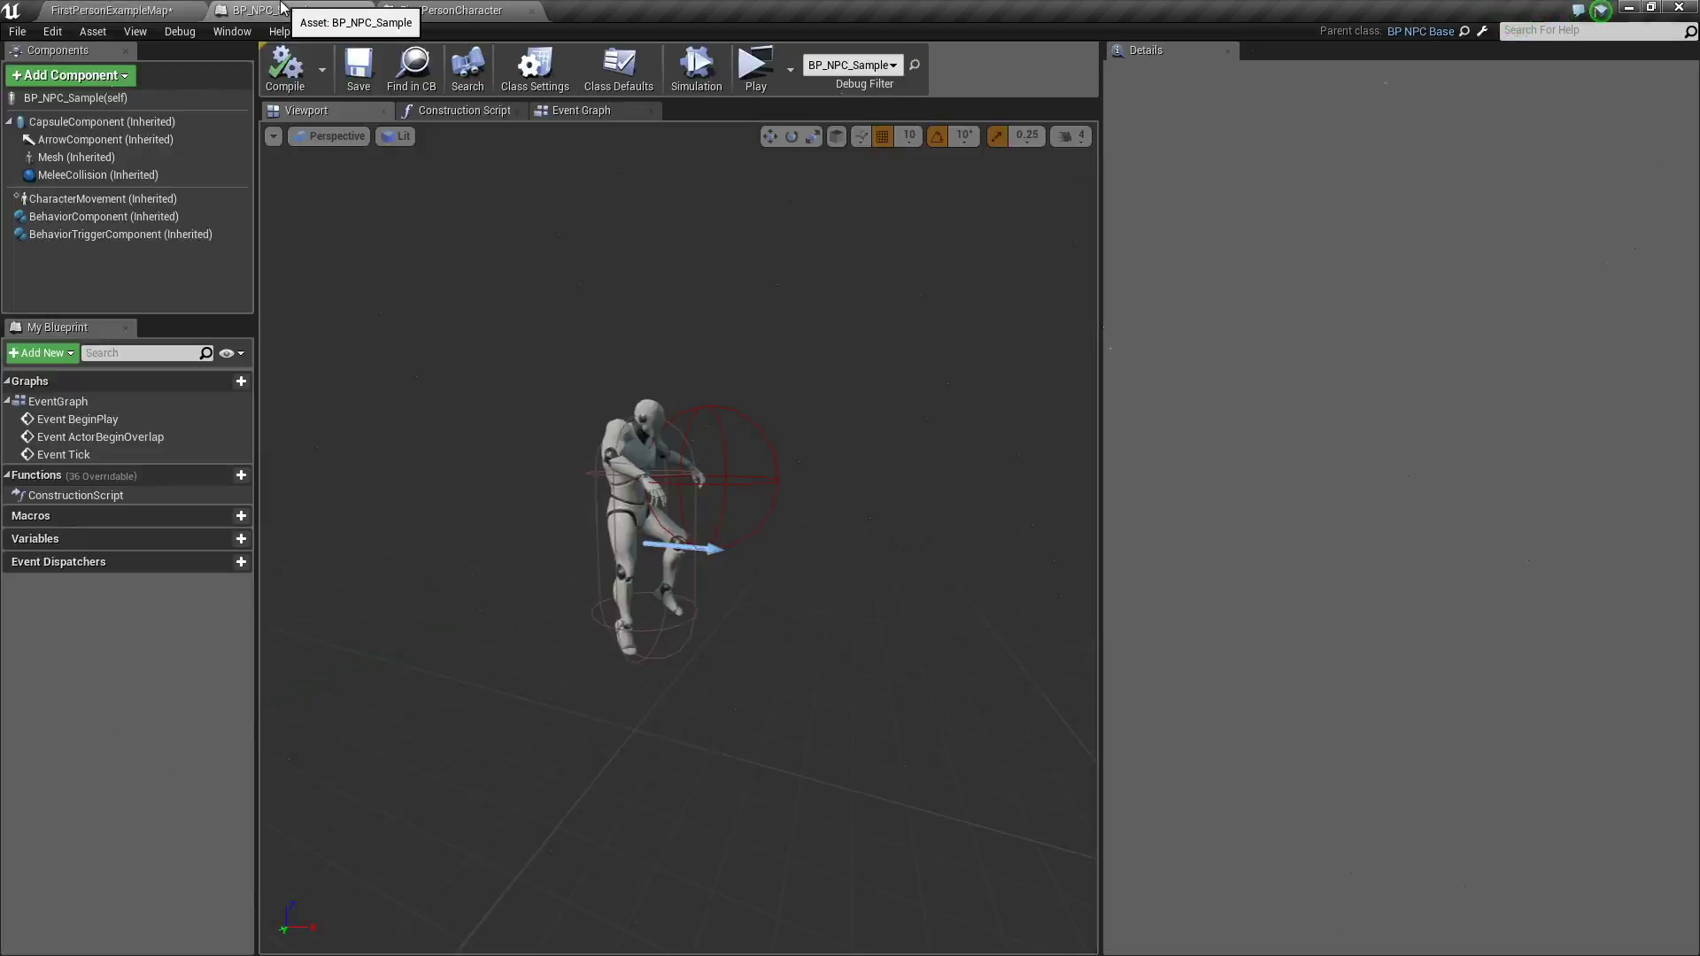
pyautogui.click(112, 220)
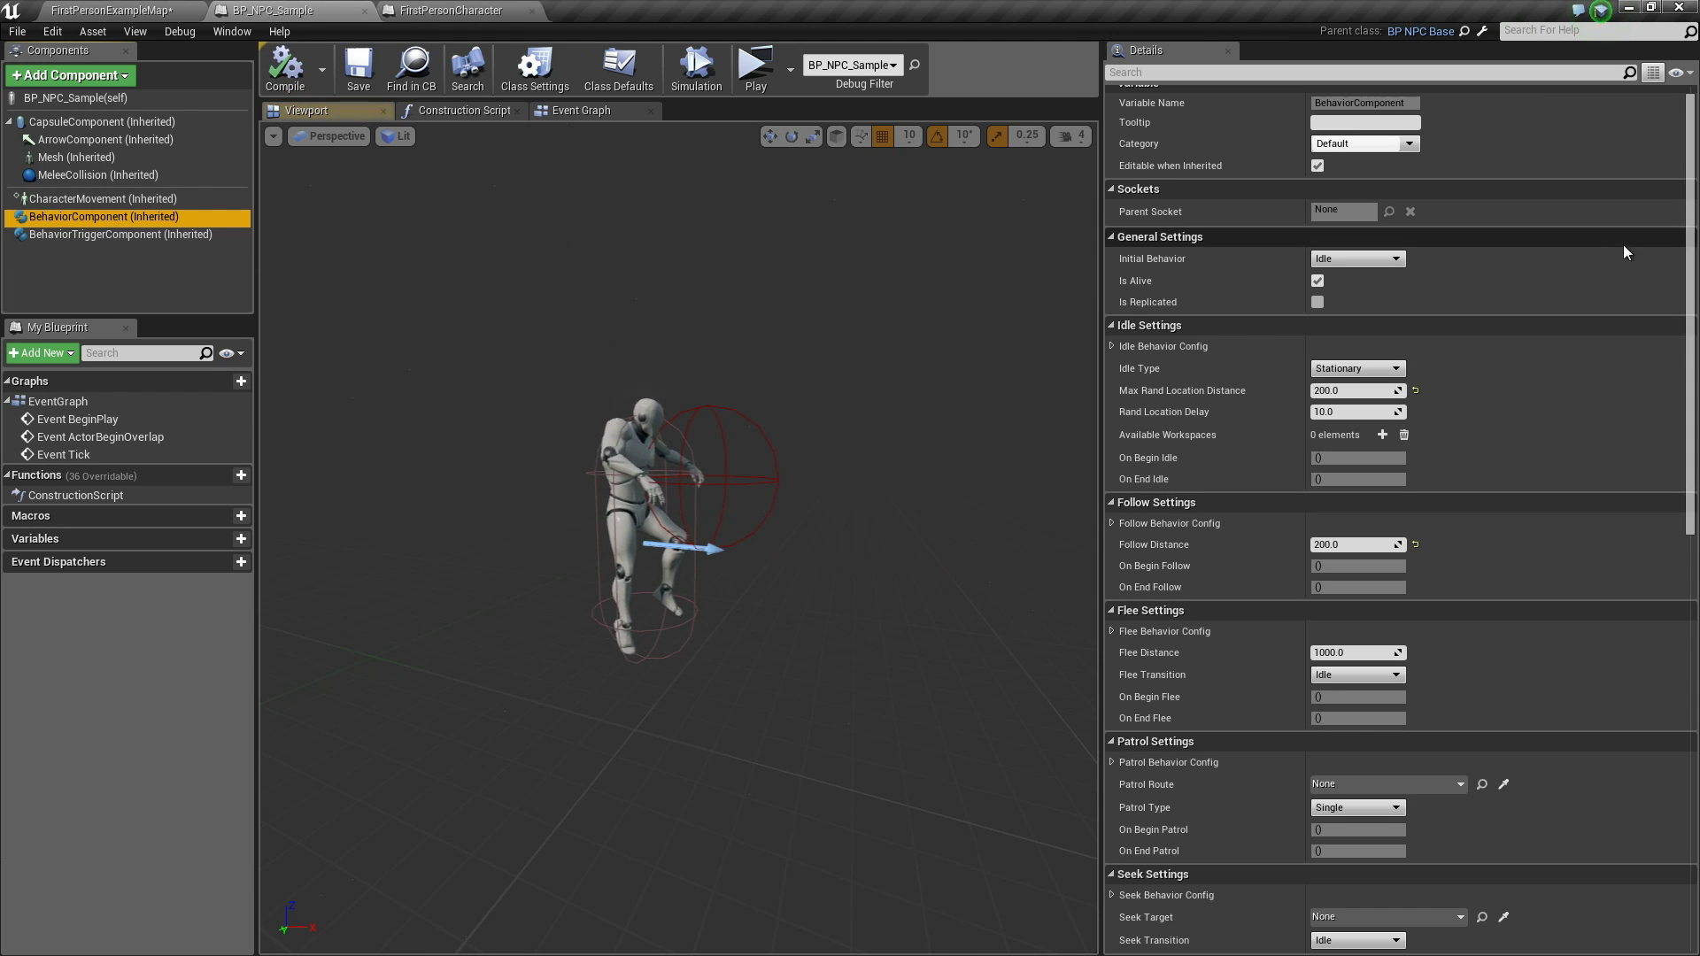
pyautogui.scroll(-10, 1685, 220)
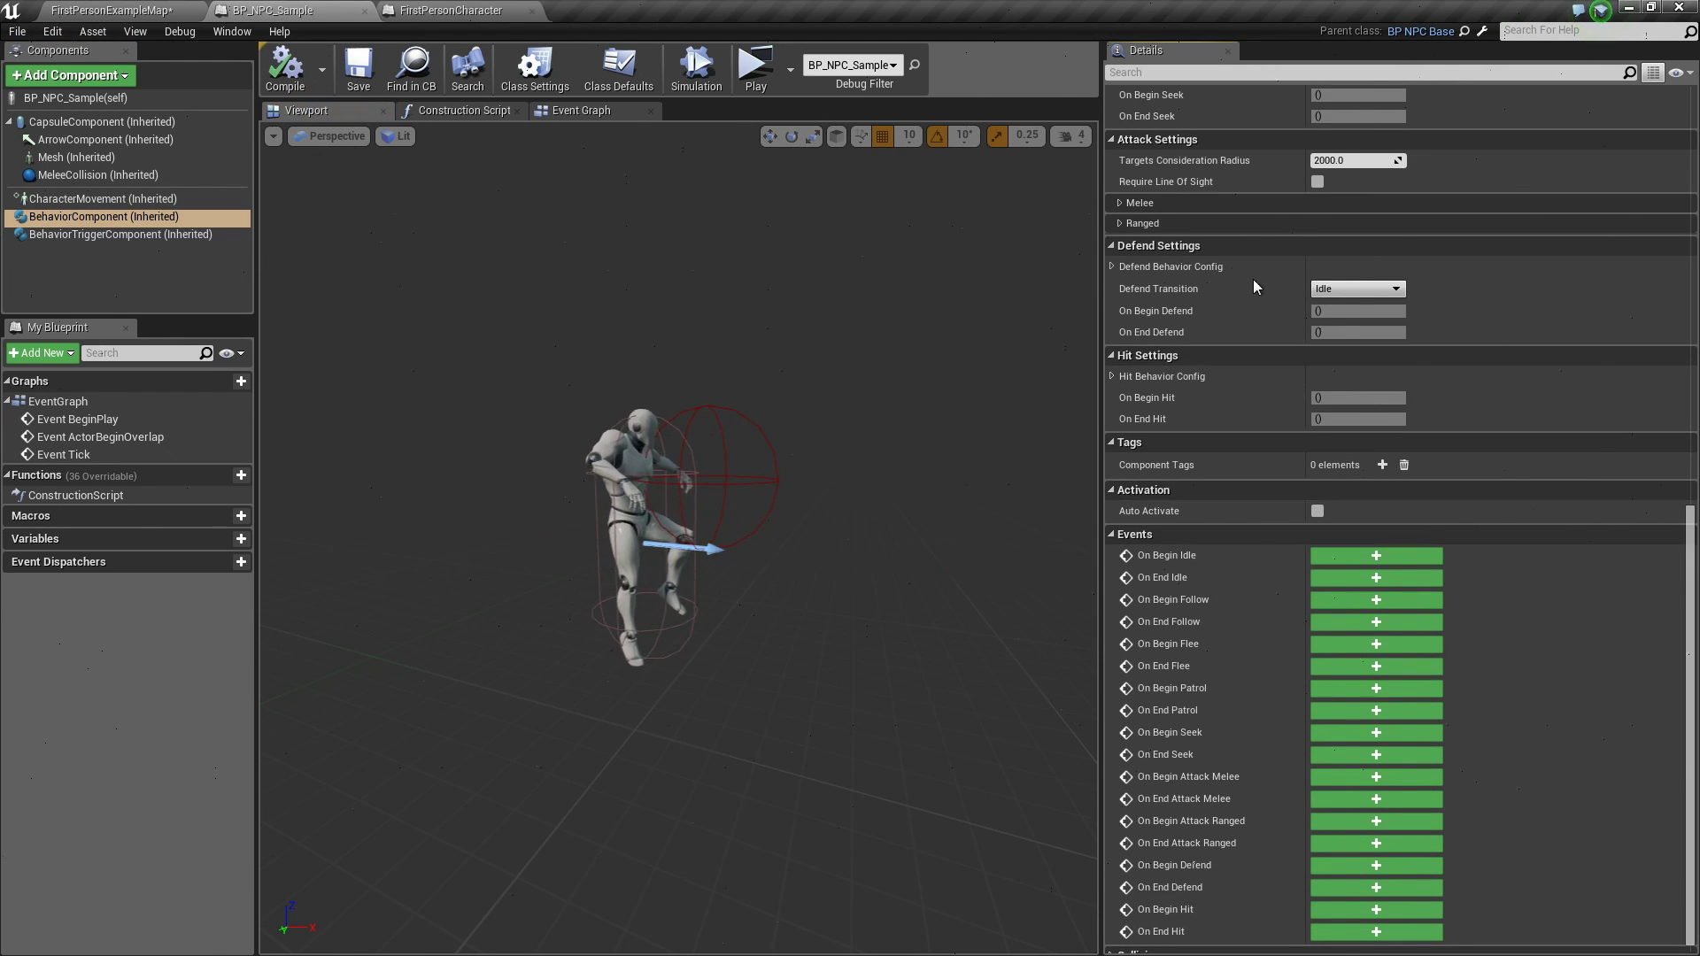
pyautogui.scroll(3, 1230, 427)
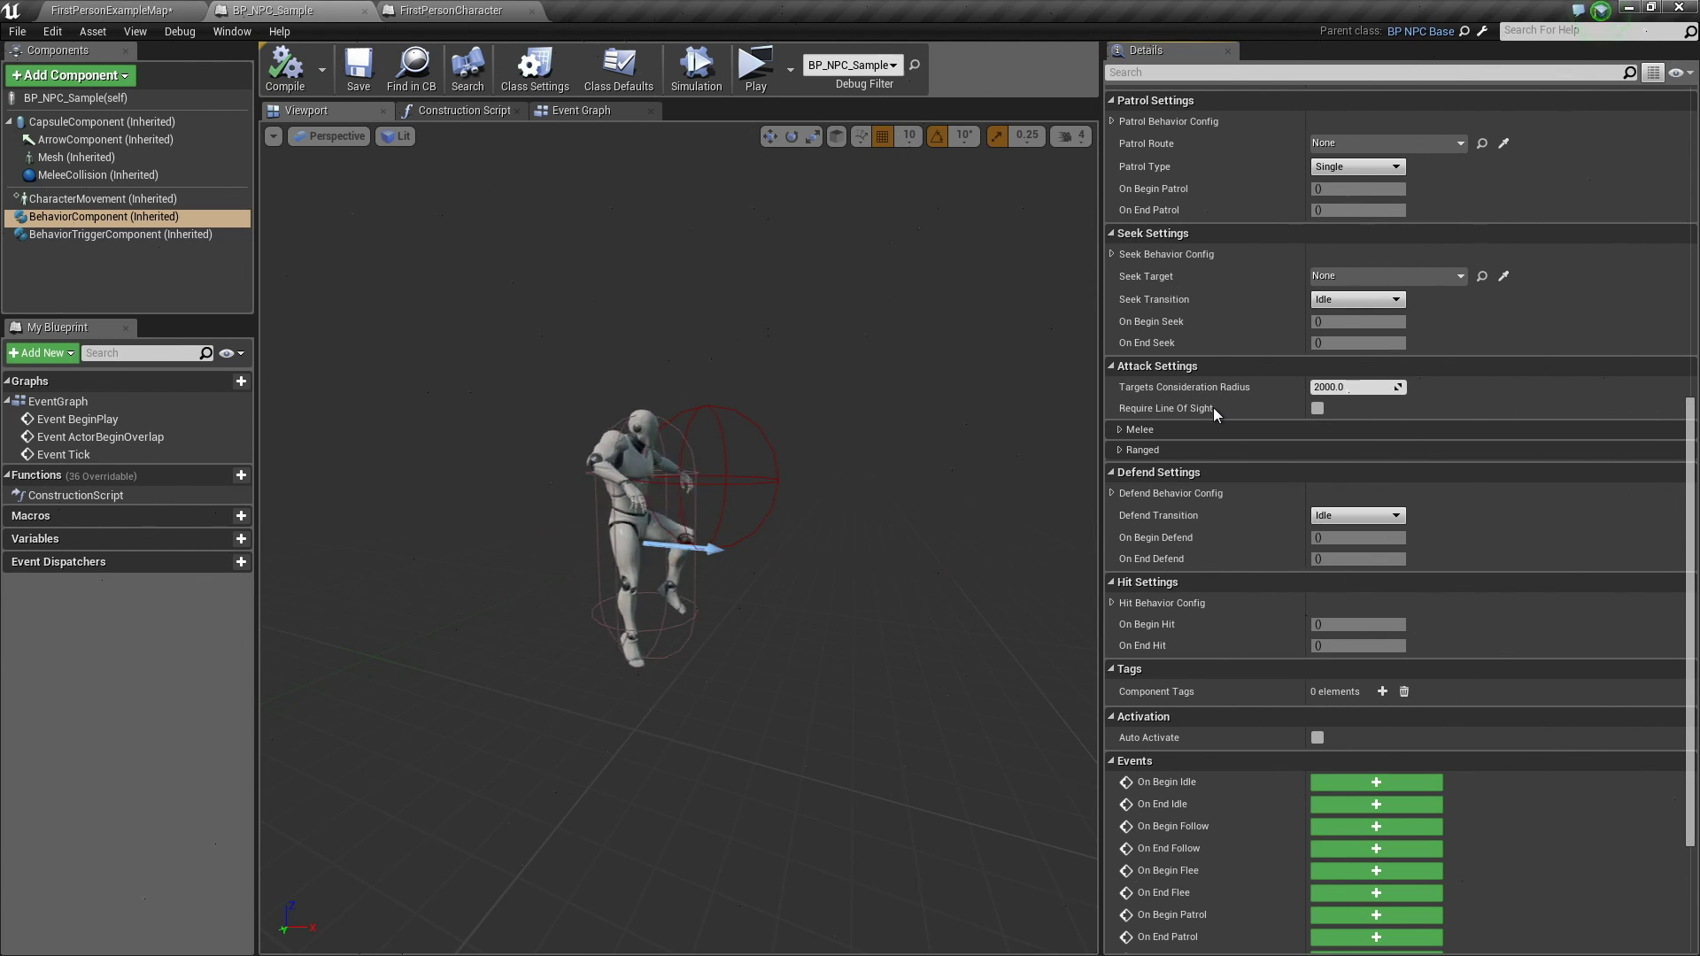
# Step: Expand the Ranged attack settings, briefly expanding and collapsing Attack Ranged Behavior Config
pyautogui.click(1120, 450)
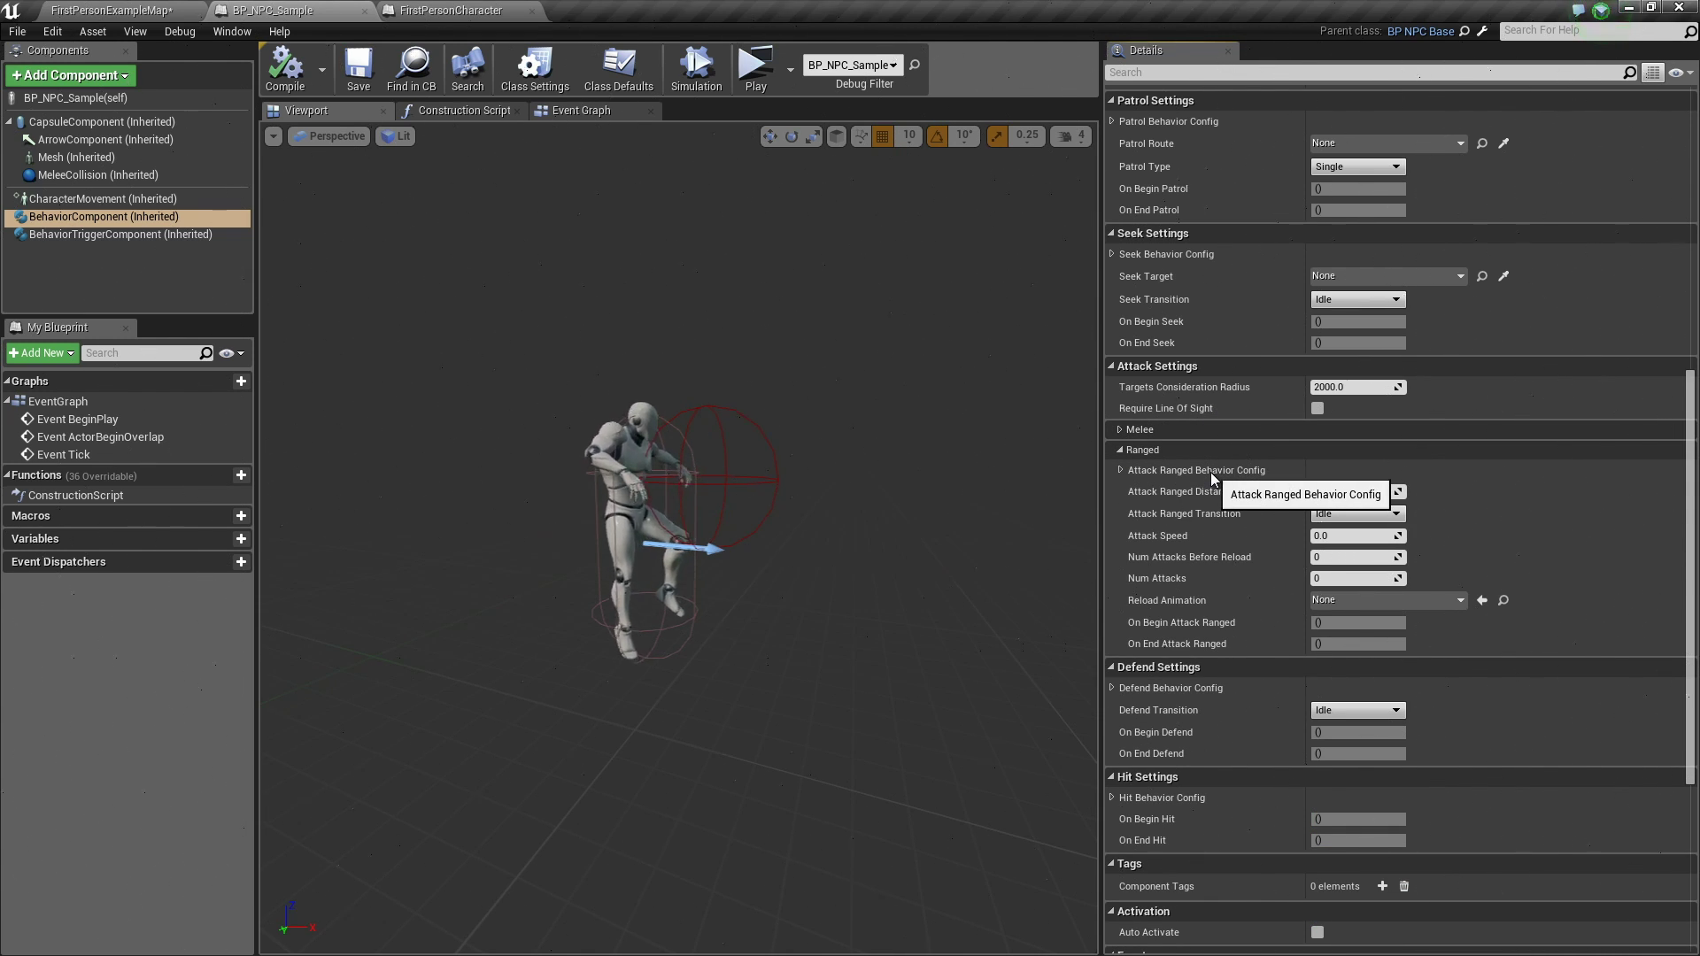
pyautogui.click(1121, 470)
pyautogui.click(1122, 471)
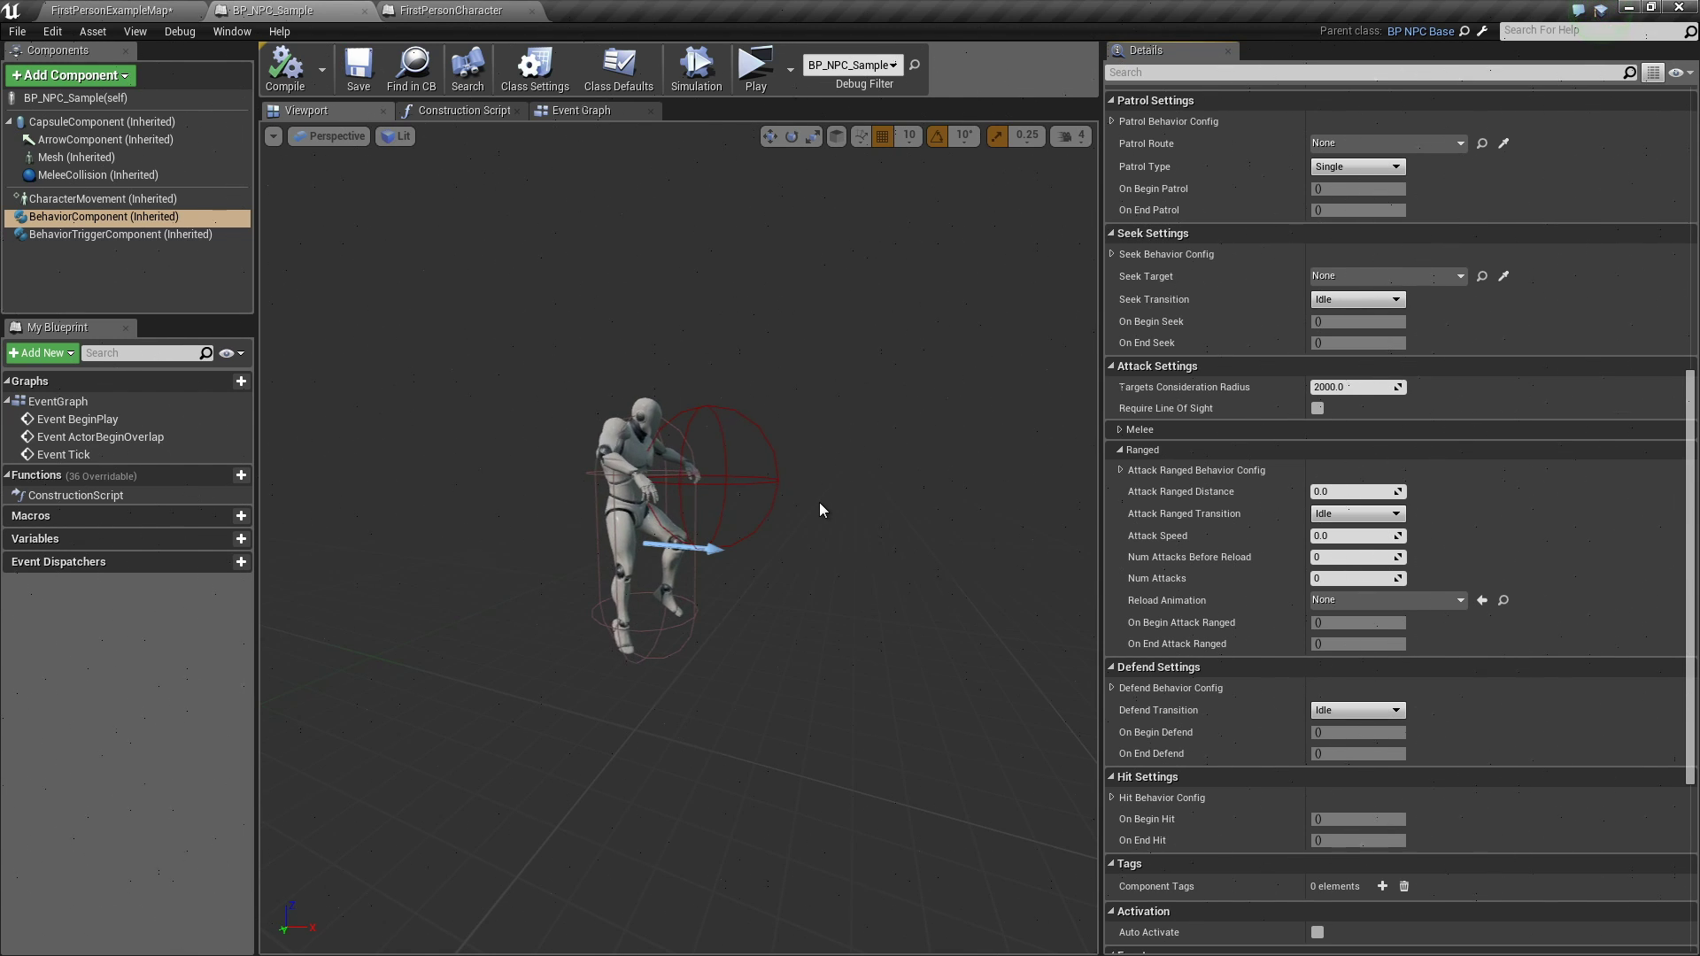
# Step: Add AM_FireRifle to the ranged attack's Animations list and locate it in the Content Browser
pyautogui.click(1119, 471)
pyautogui.scroll(-3, 1206, 624)
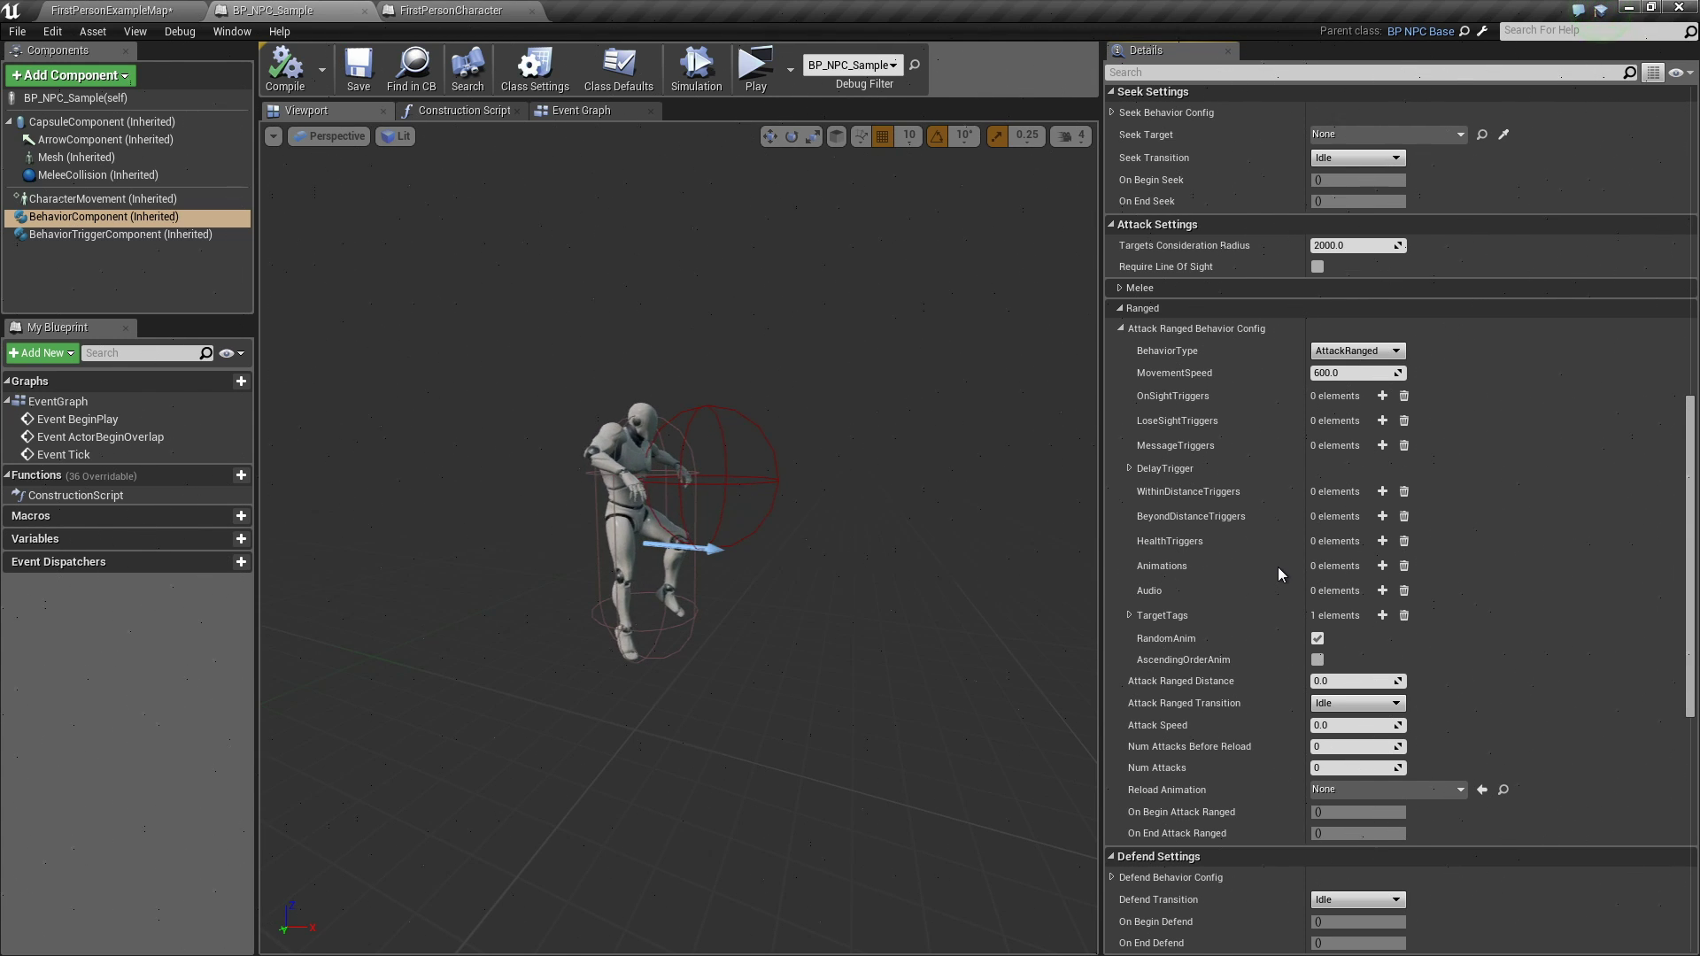
pyautogui.click(1383, 567)
pyautogui.click(1360, 587)
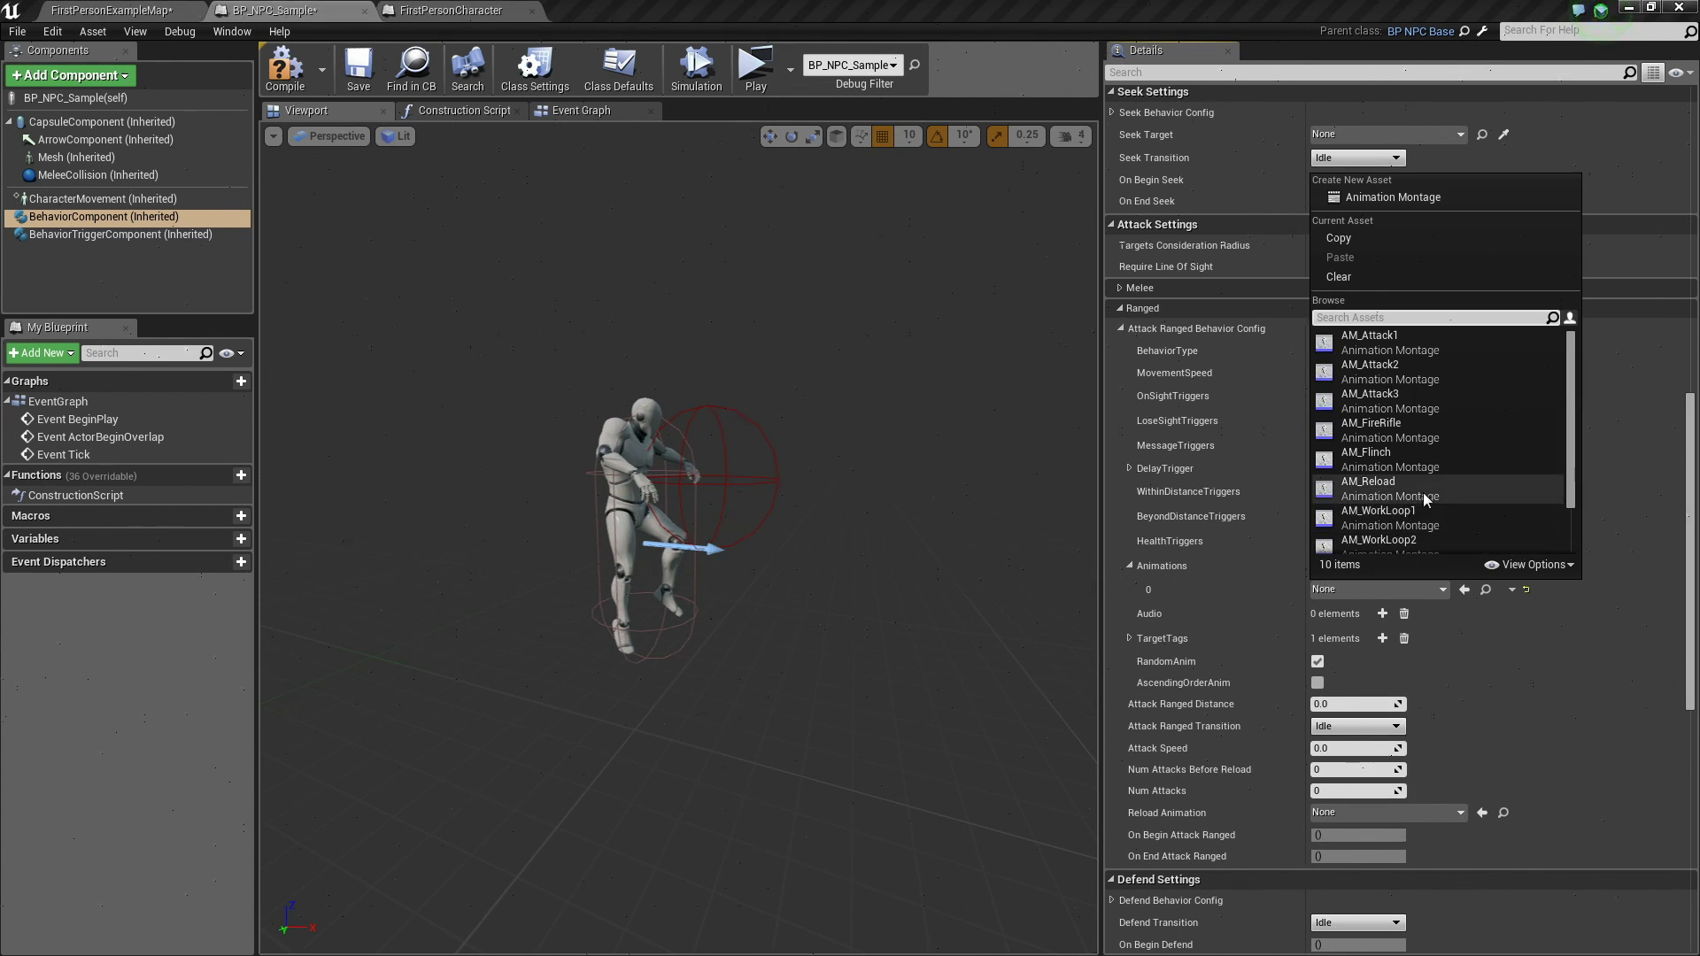
pyautogui.click(1388, 428)
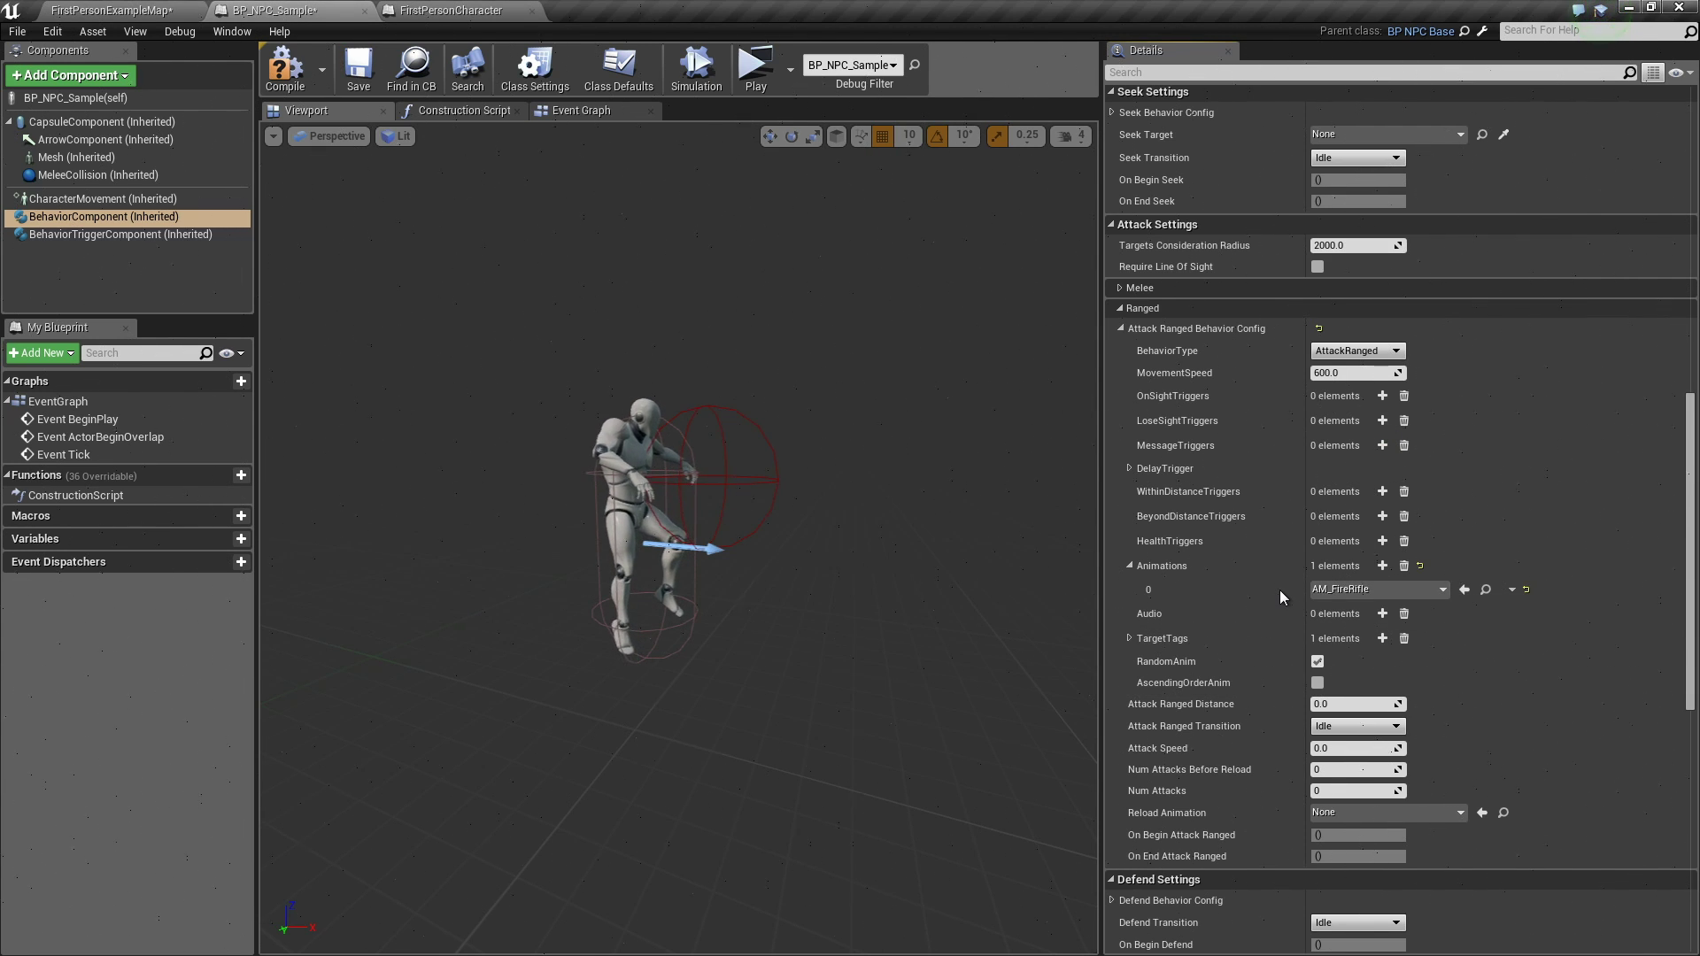
pyautogui.click(1487, 590)
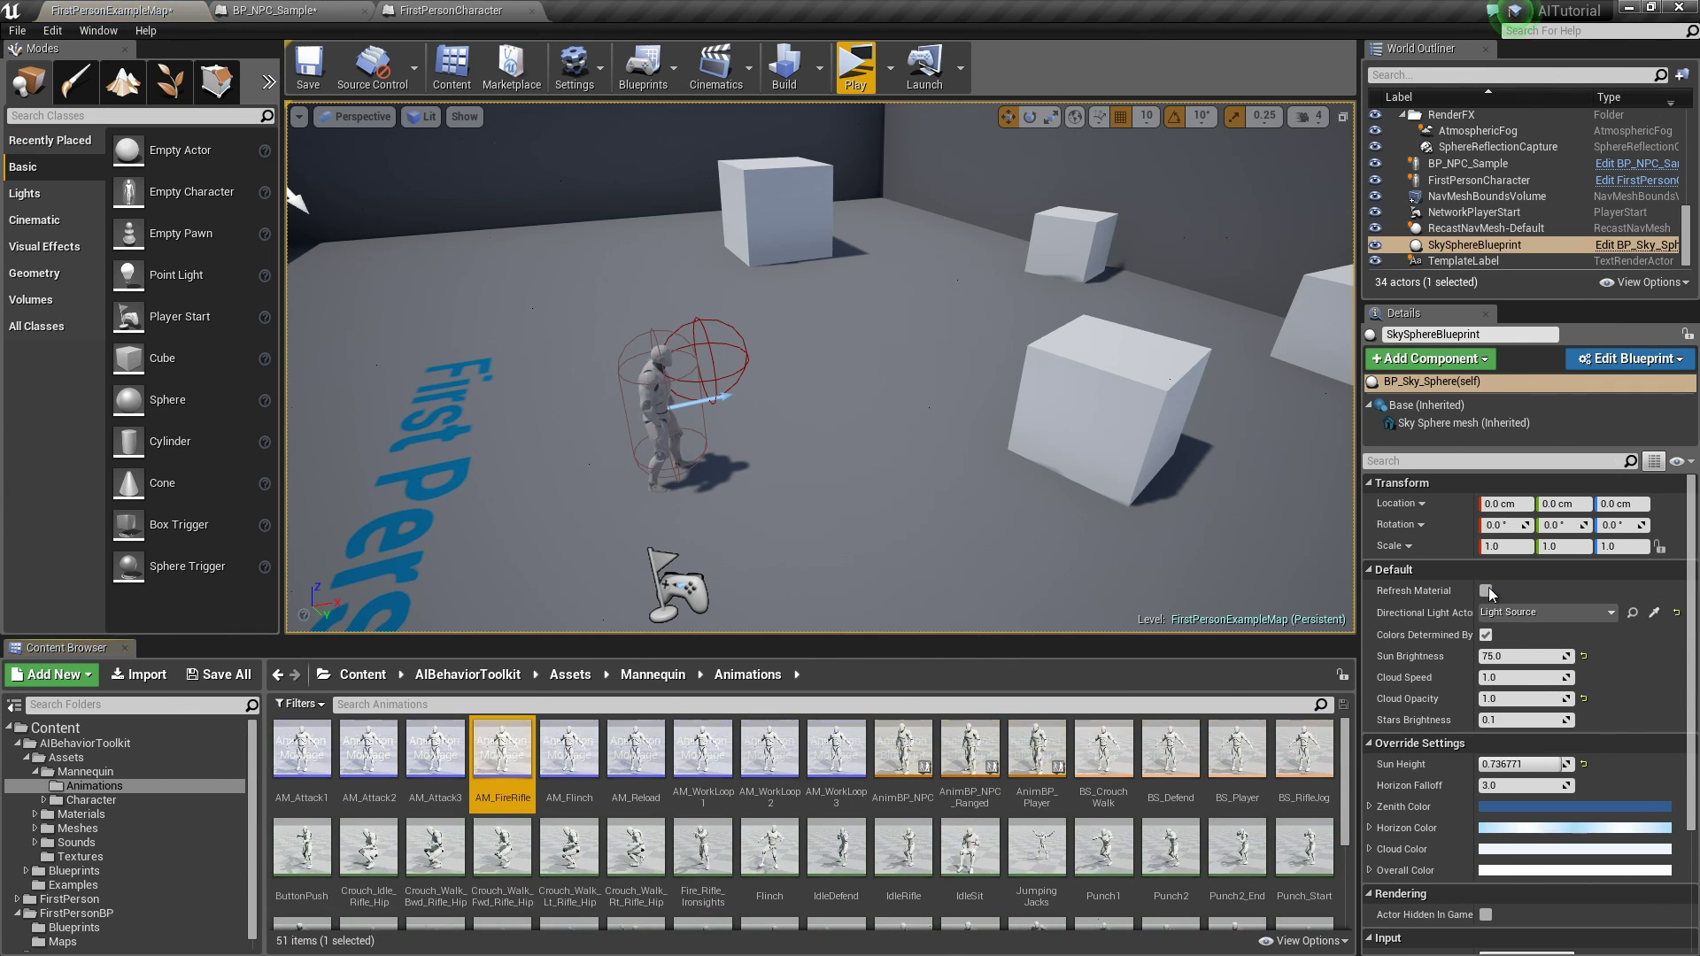
# Step: Open the AM_FireRifle montage to inspect its Notifies, then return to BP_NPC_Sample
pyautogui.doubleClick(502, 747)
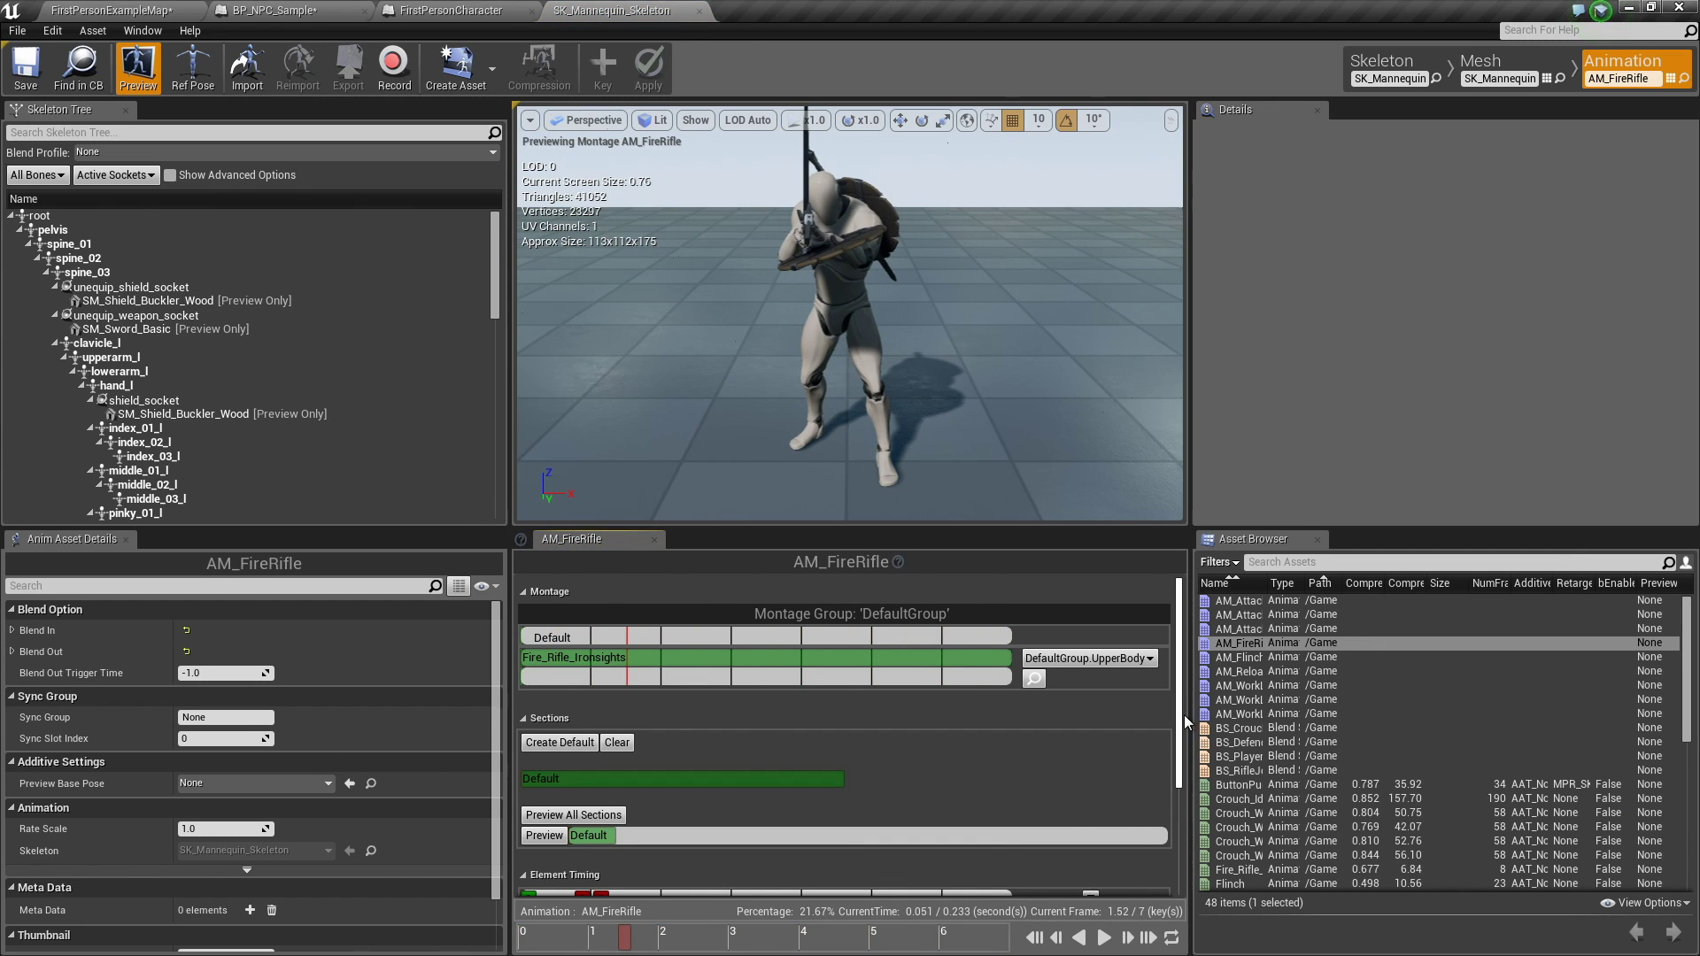
pyautogui.moveTo(1183, 715); pyautogui.dragTo(1183, 817)
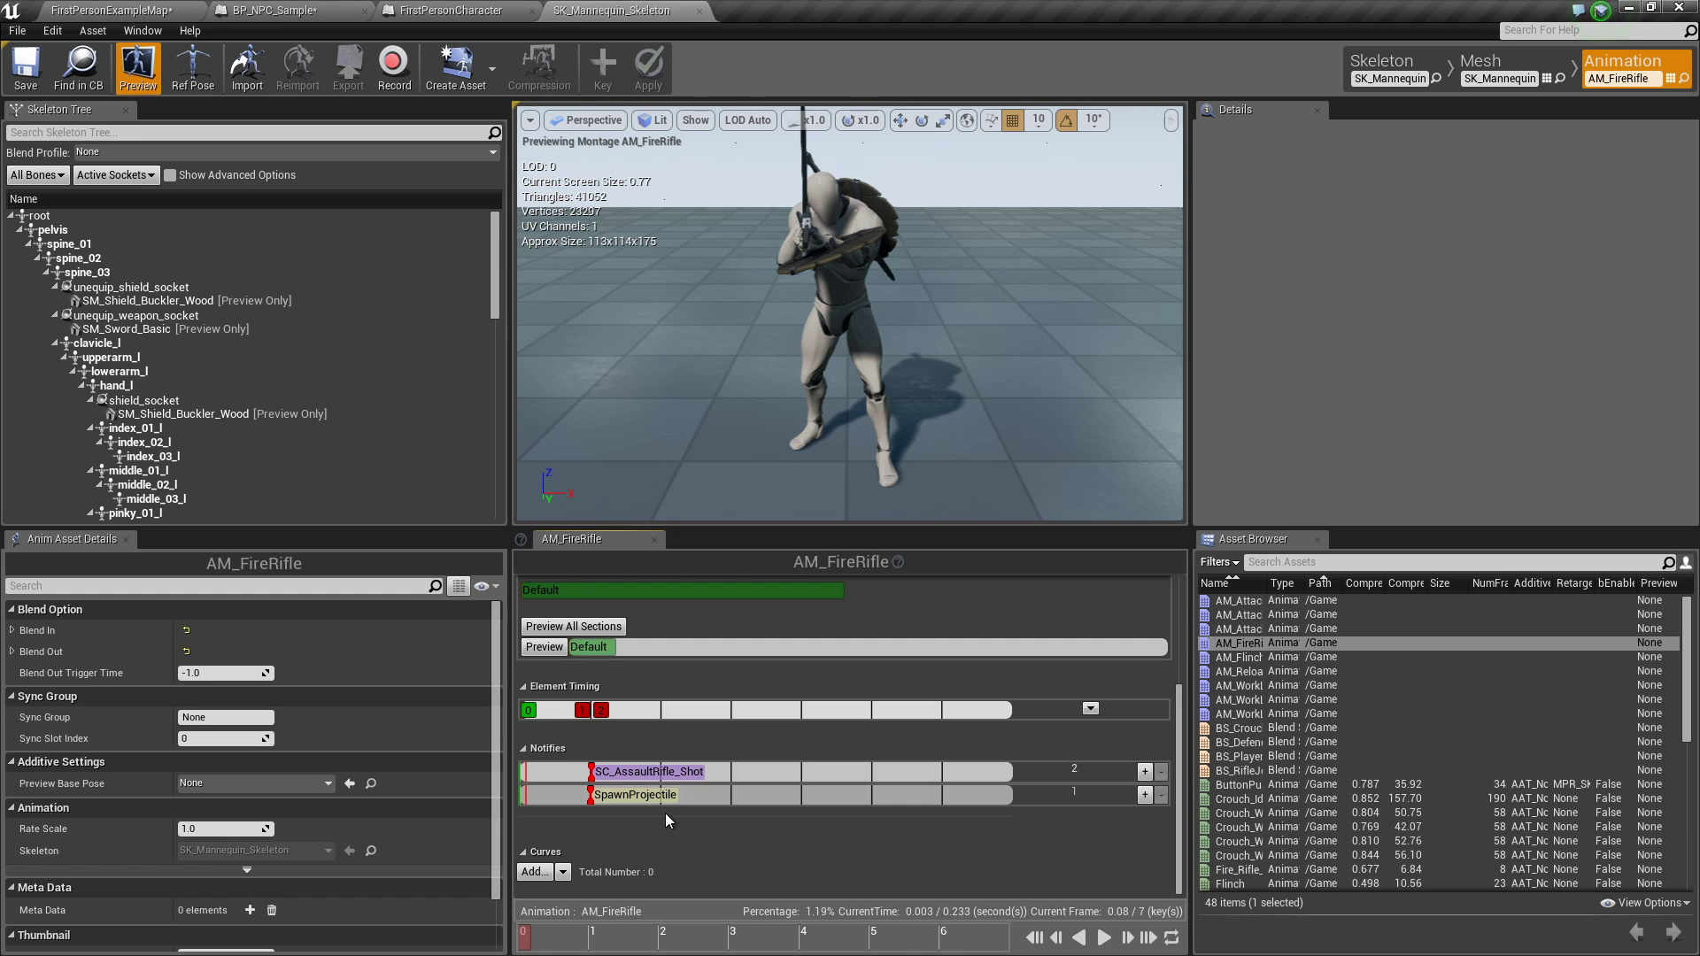
pyautogui.click(275, 10)
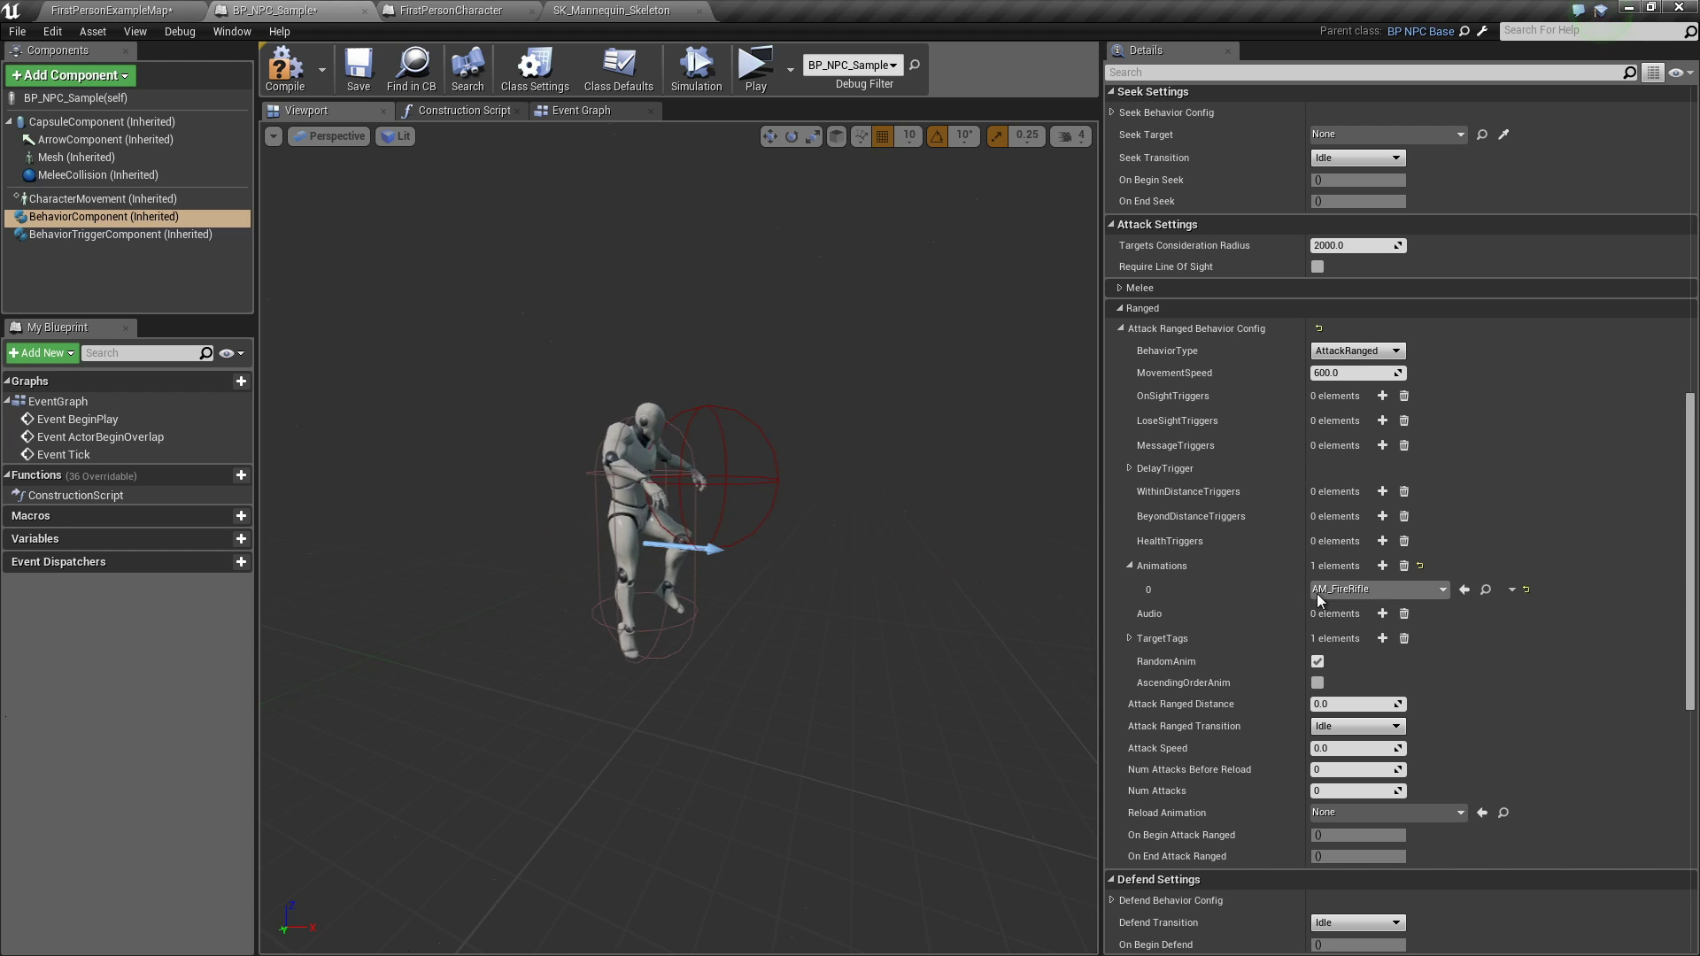
# Step: Set Attack Ranged Distance 1000.0, Attack Speed 0.5 and Num Attacks Before Reload 10
pyautogui.click(1338, 703)
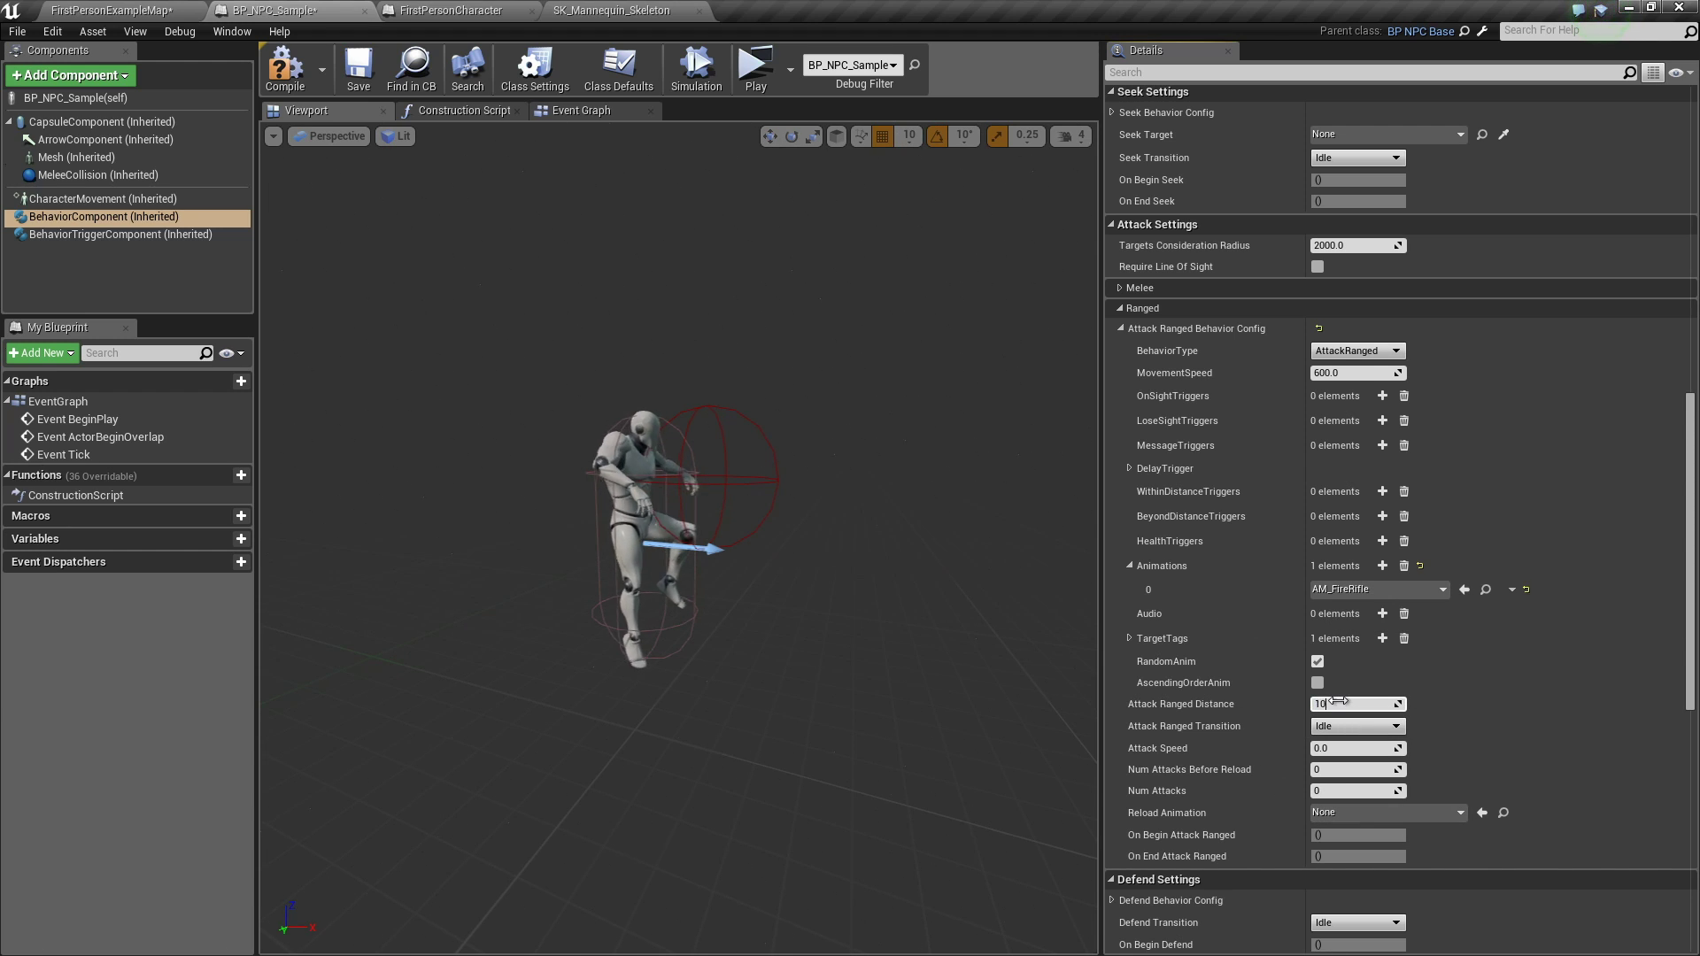
pyautogui.press('Return')
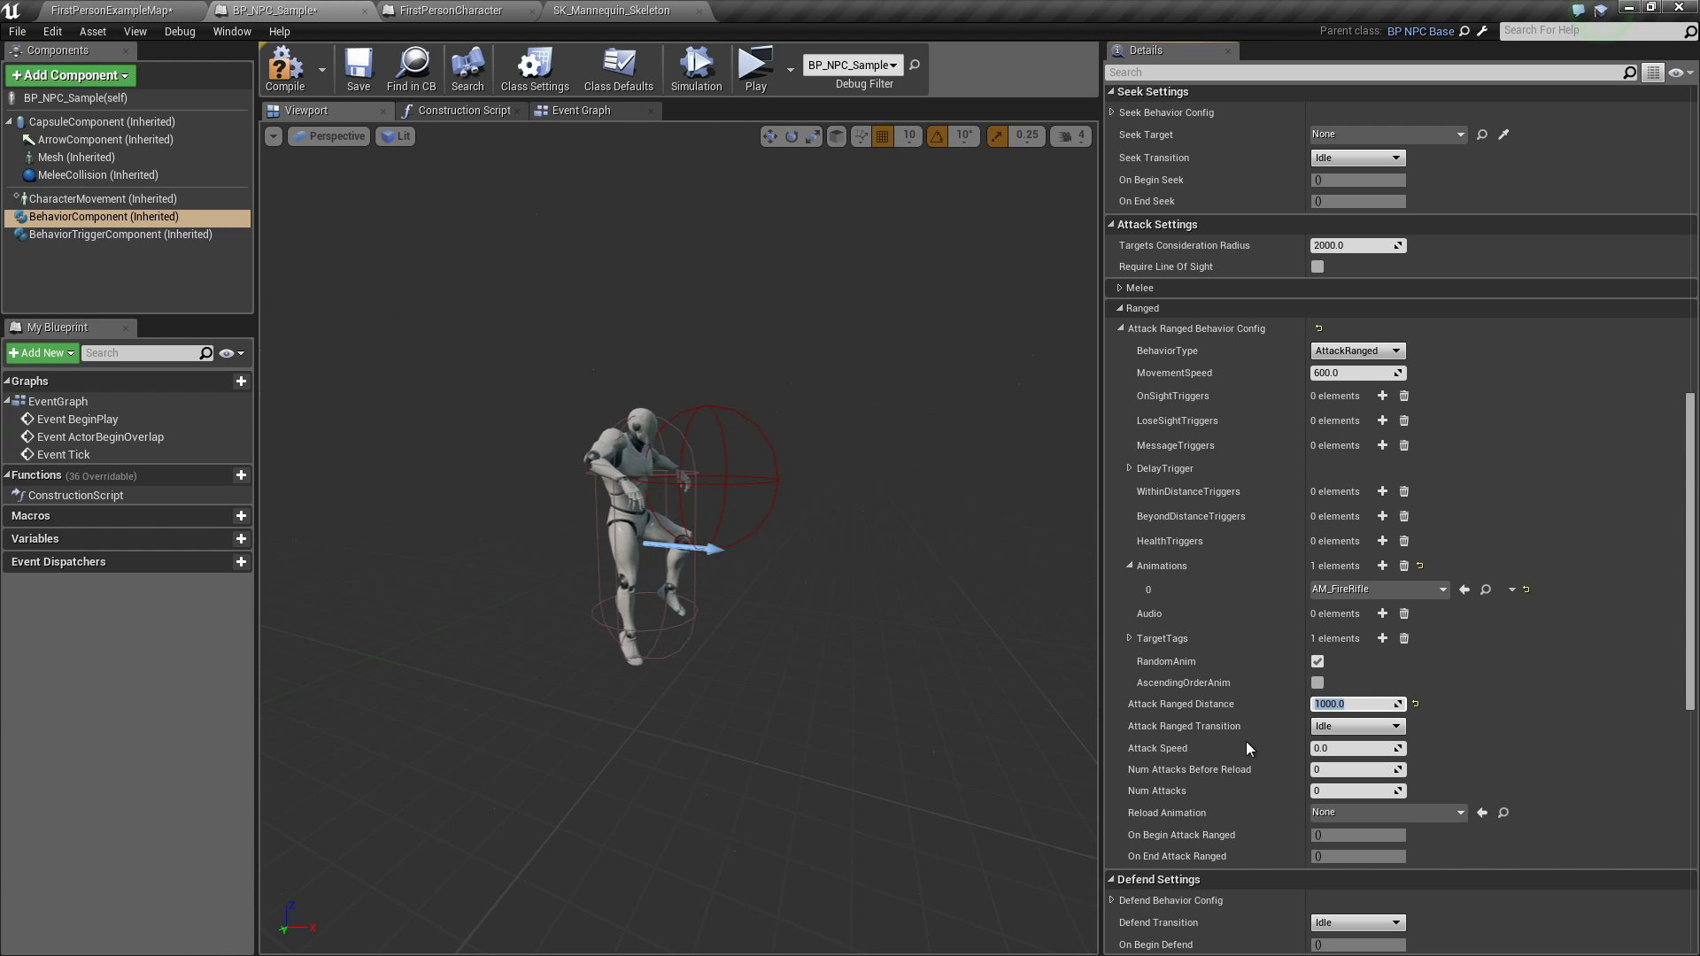
pyautogui.click(1360, 750)
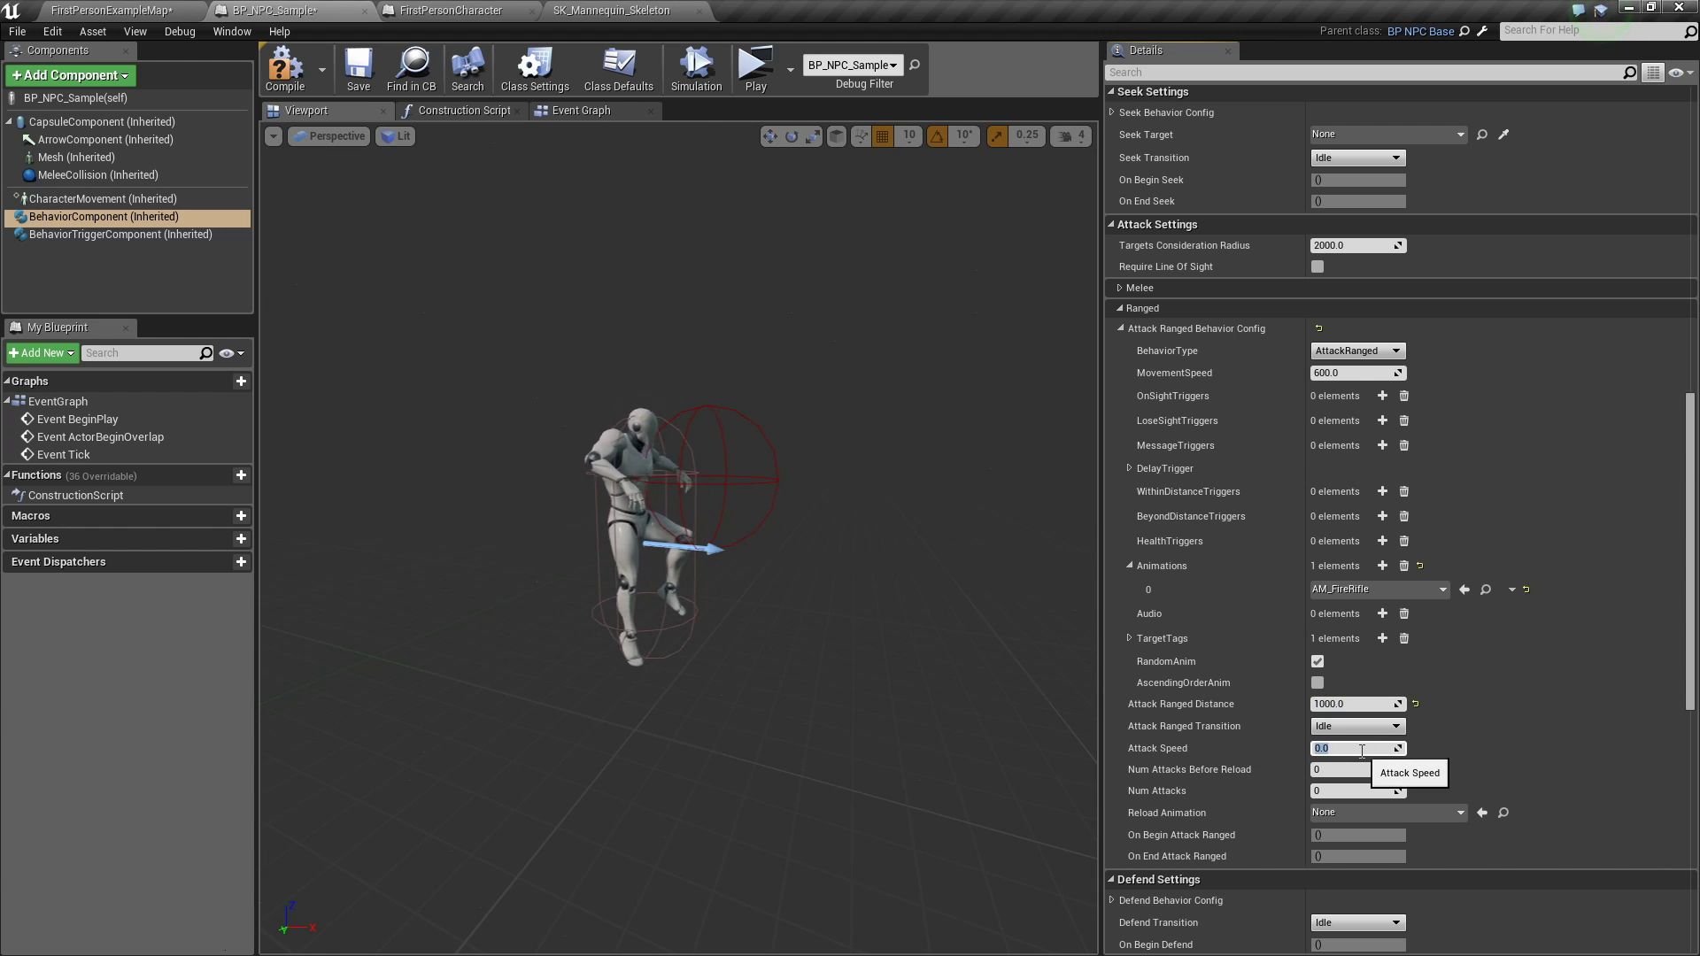
pyautogui.write('0')
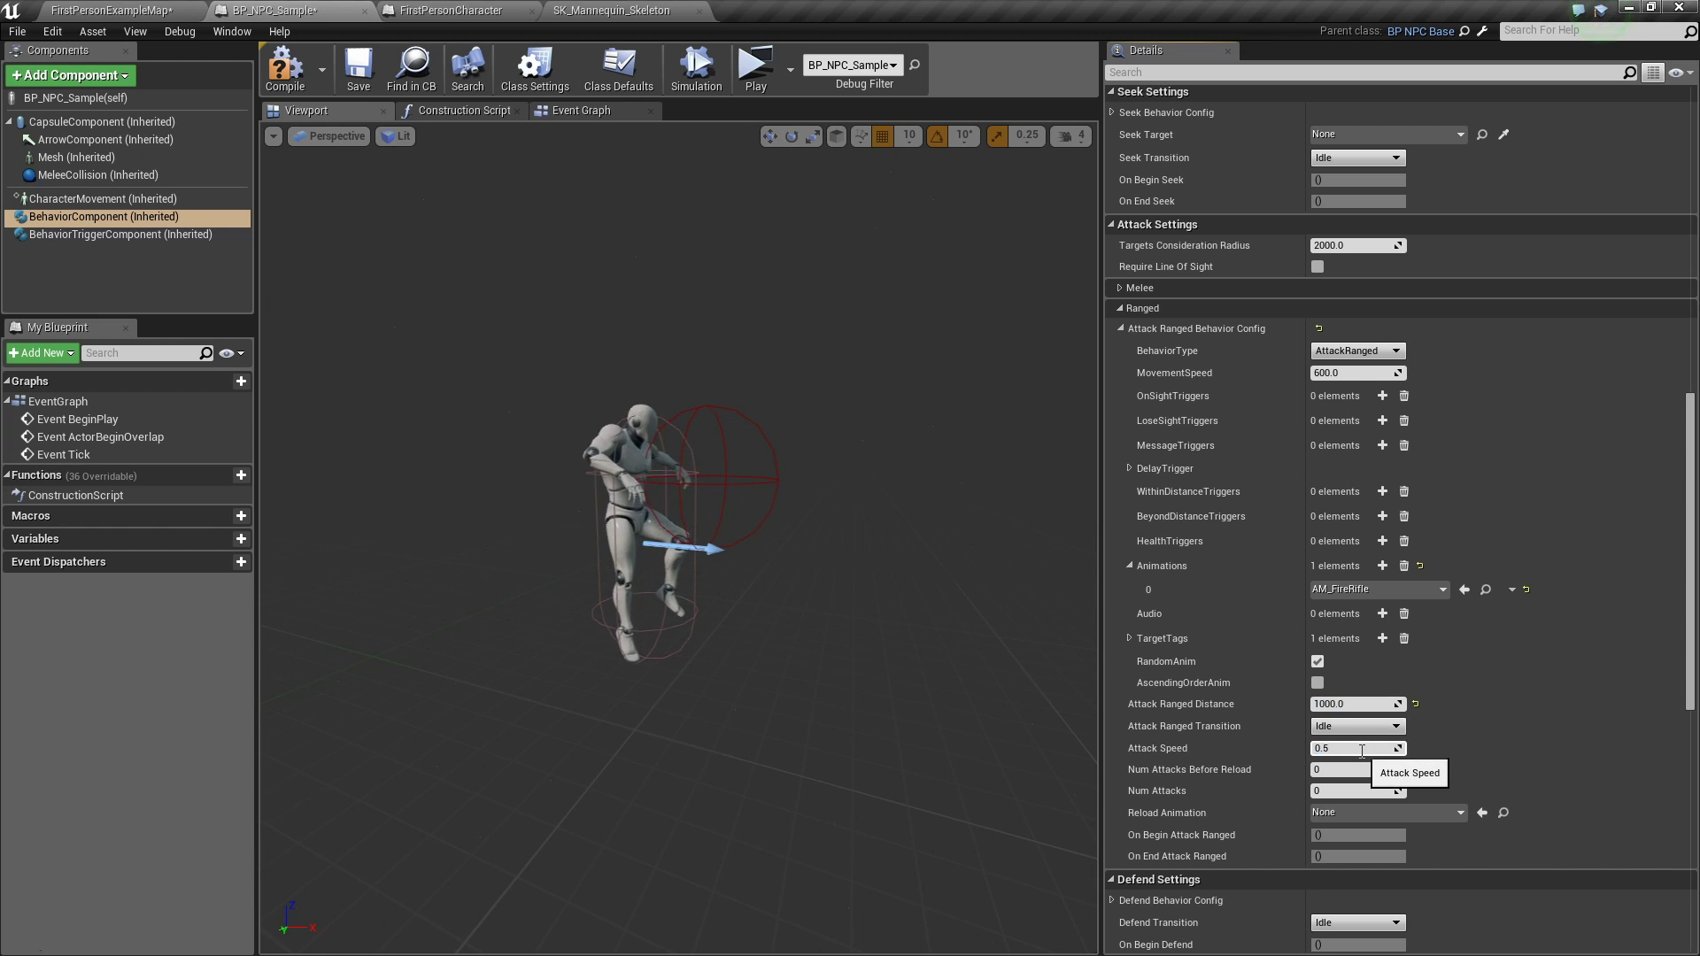
pyautogui.press('Return')
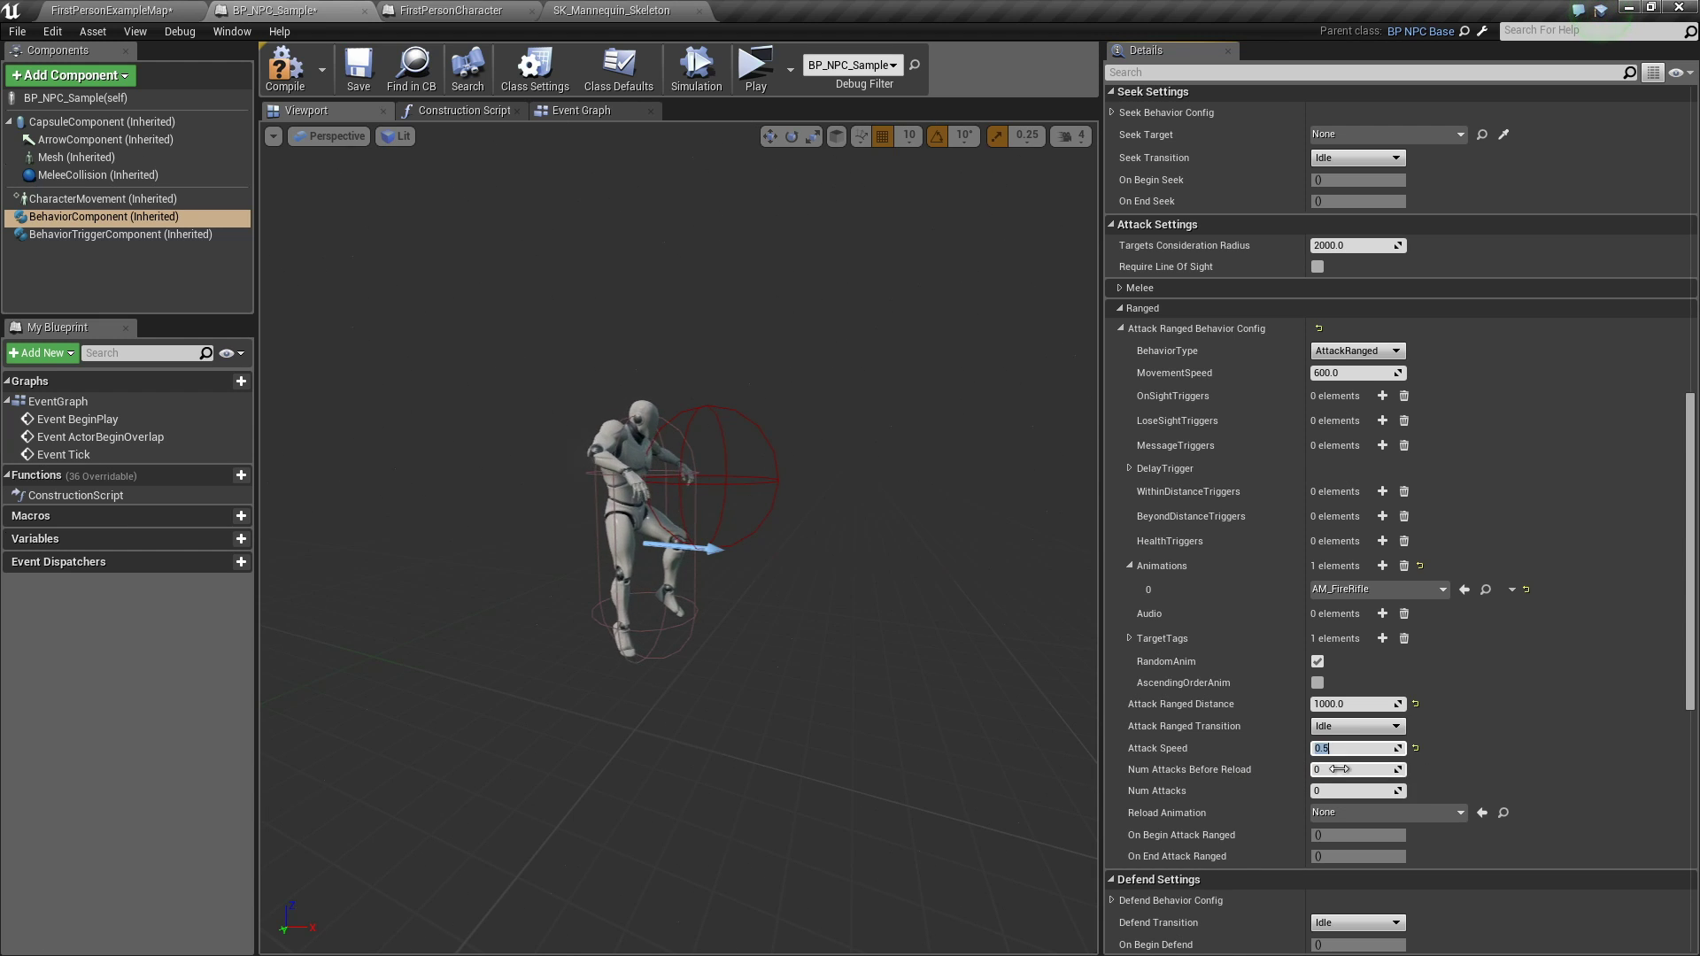
pyautogui.click(1345, 769)
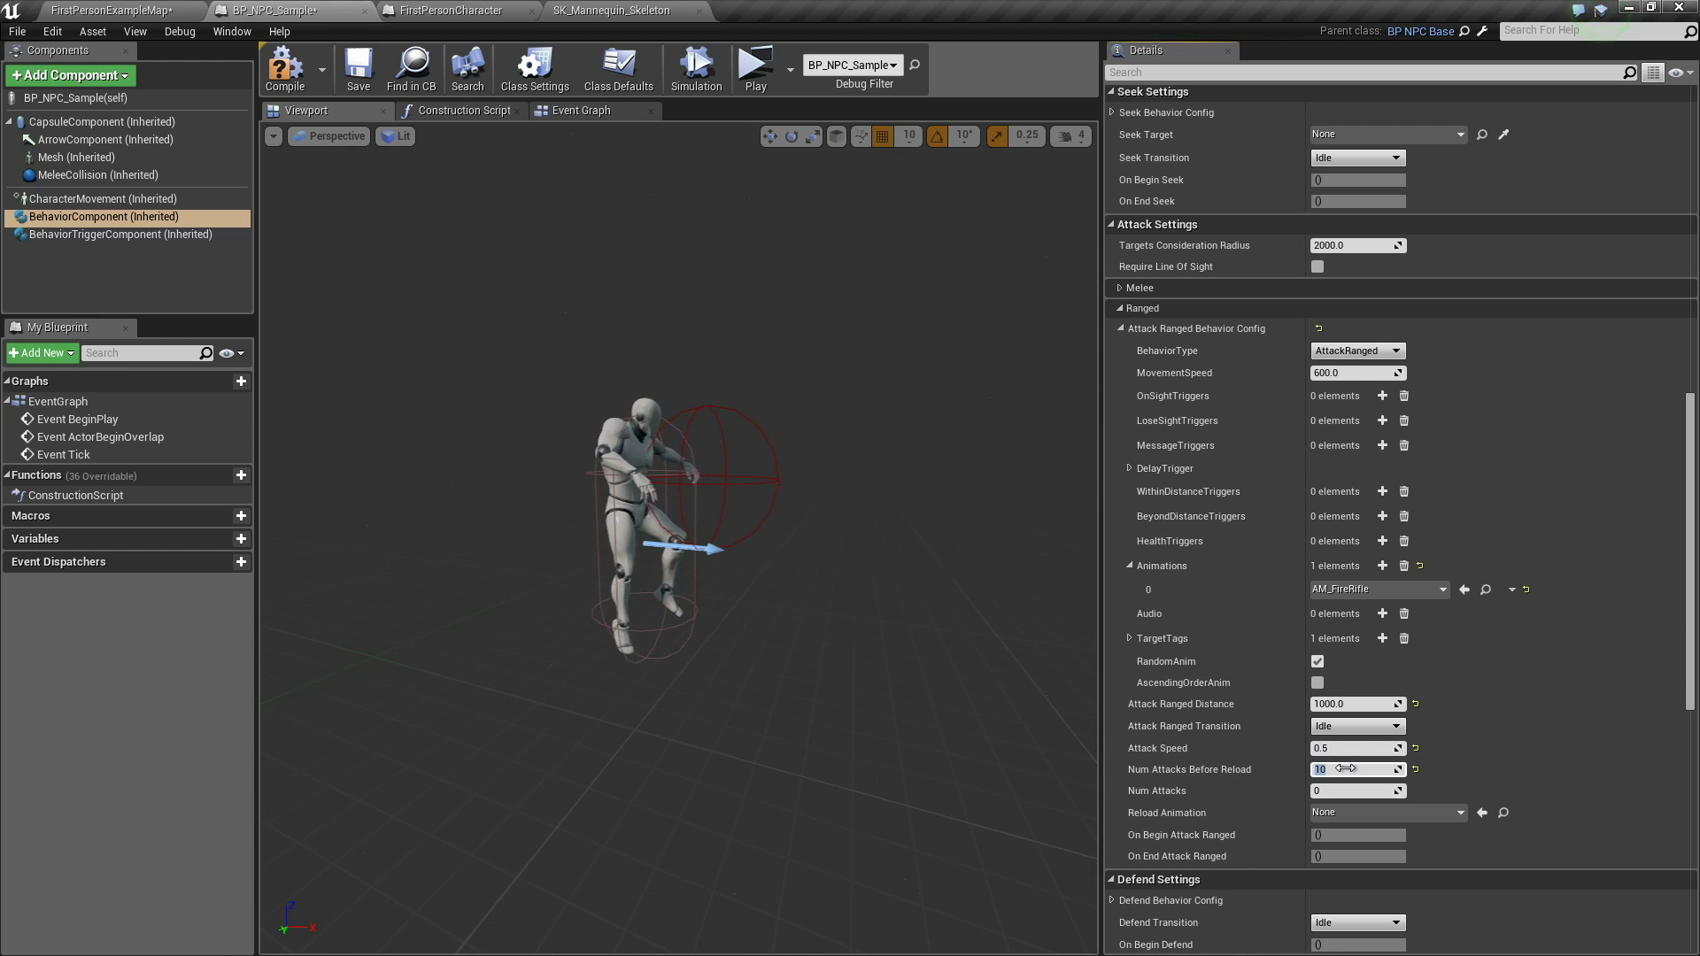
# Step: Choose AM_Reload as the Reload Animation and expand TargetTags to show Player
pyautogui.click(1339, 811)
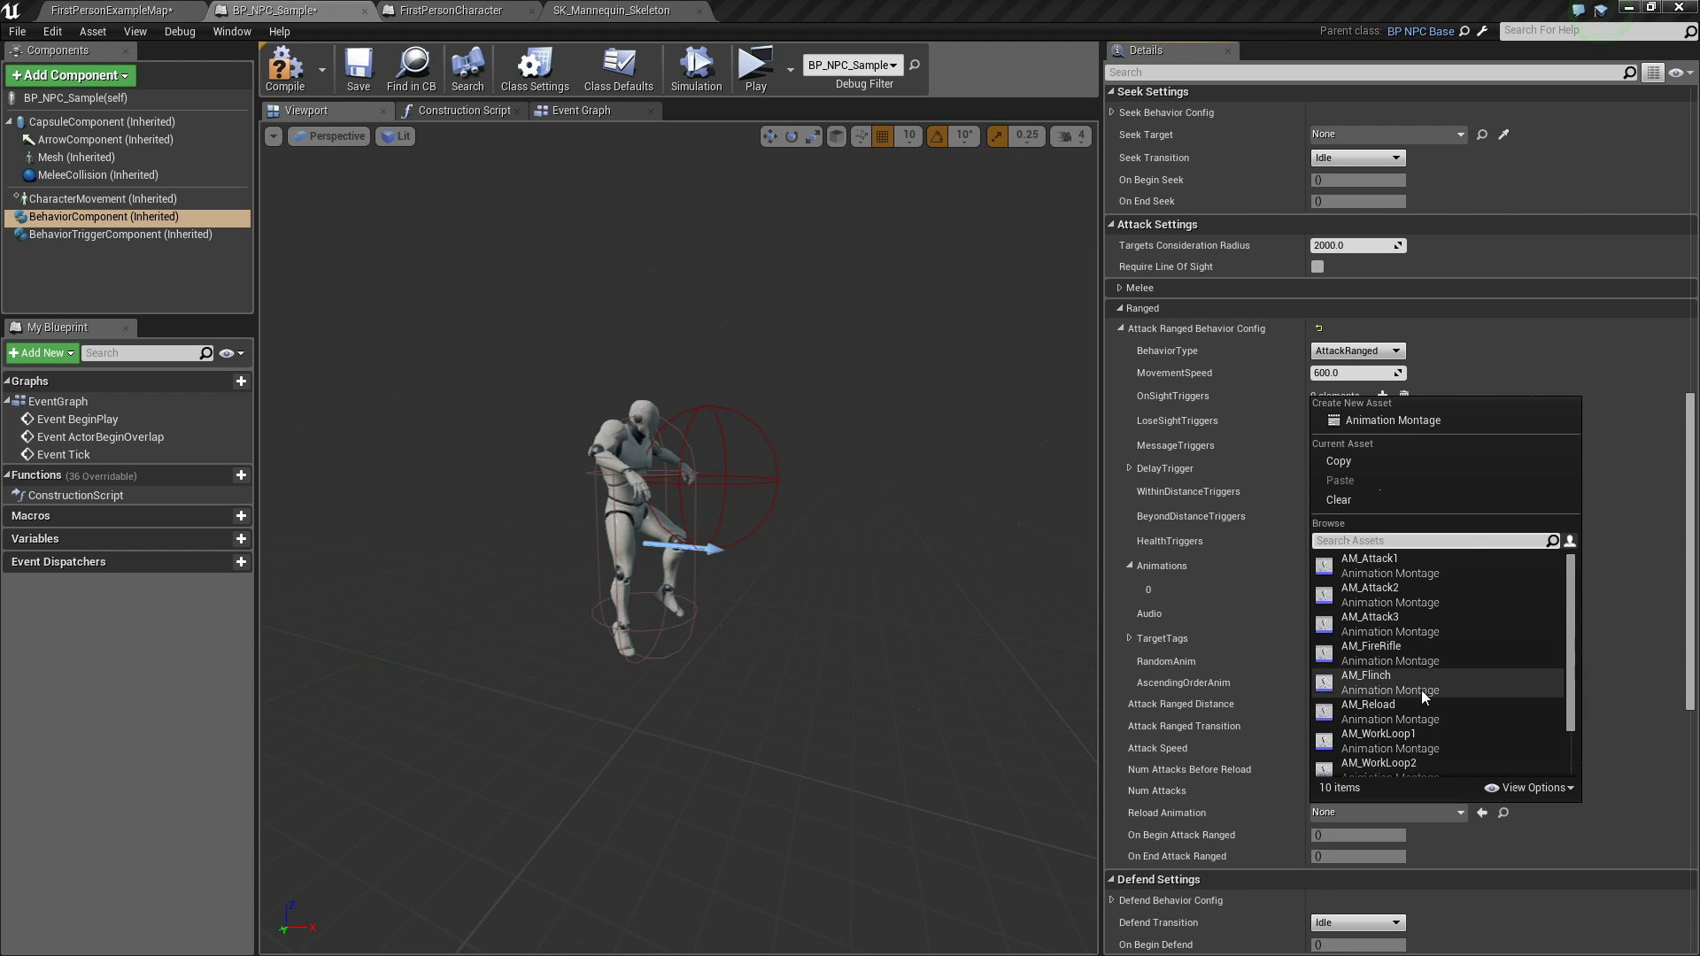
pyautogui.click(1406, 710)
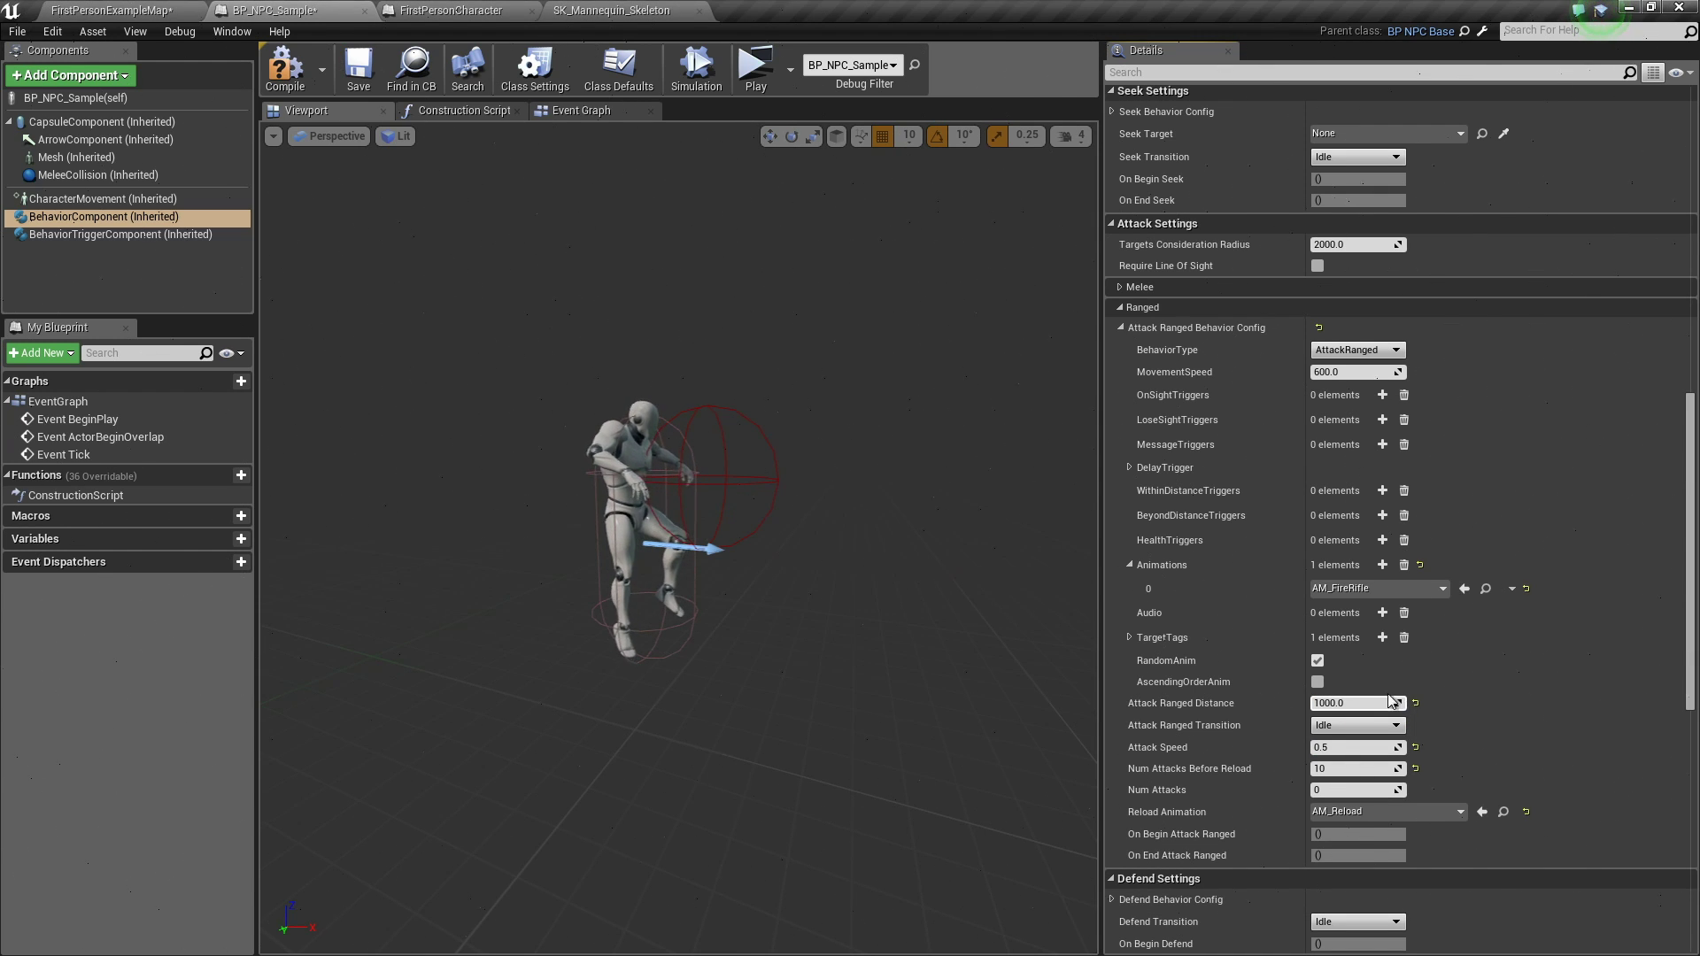
pyautogui.click(1130, 637)
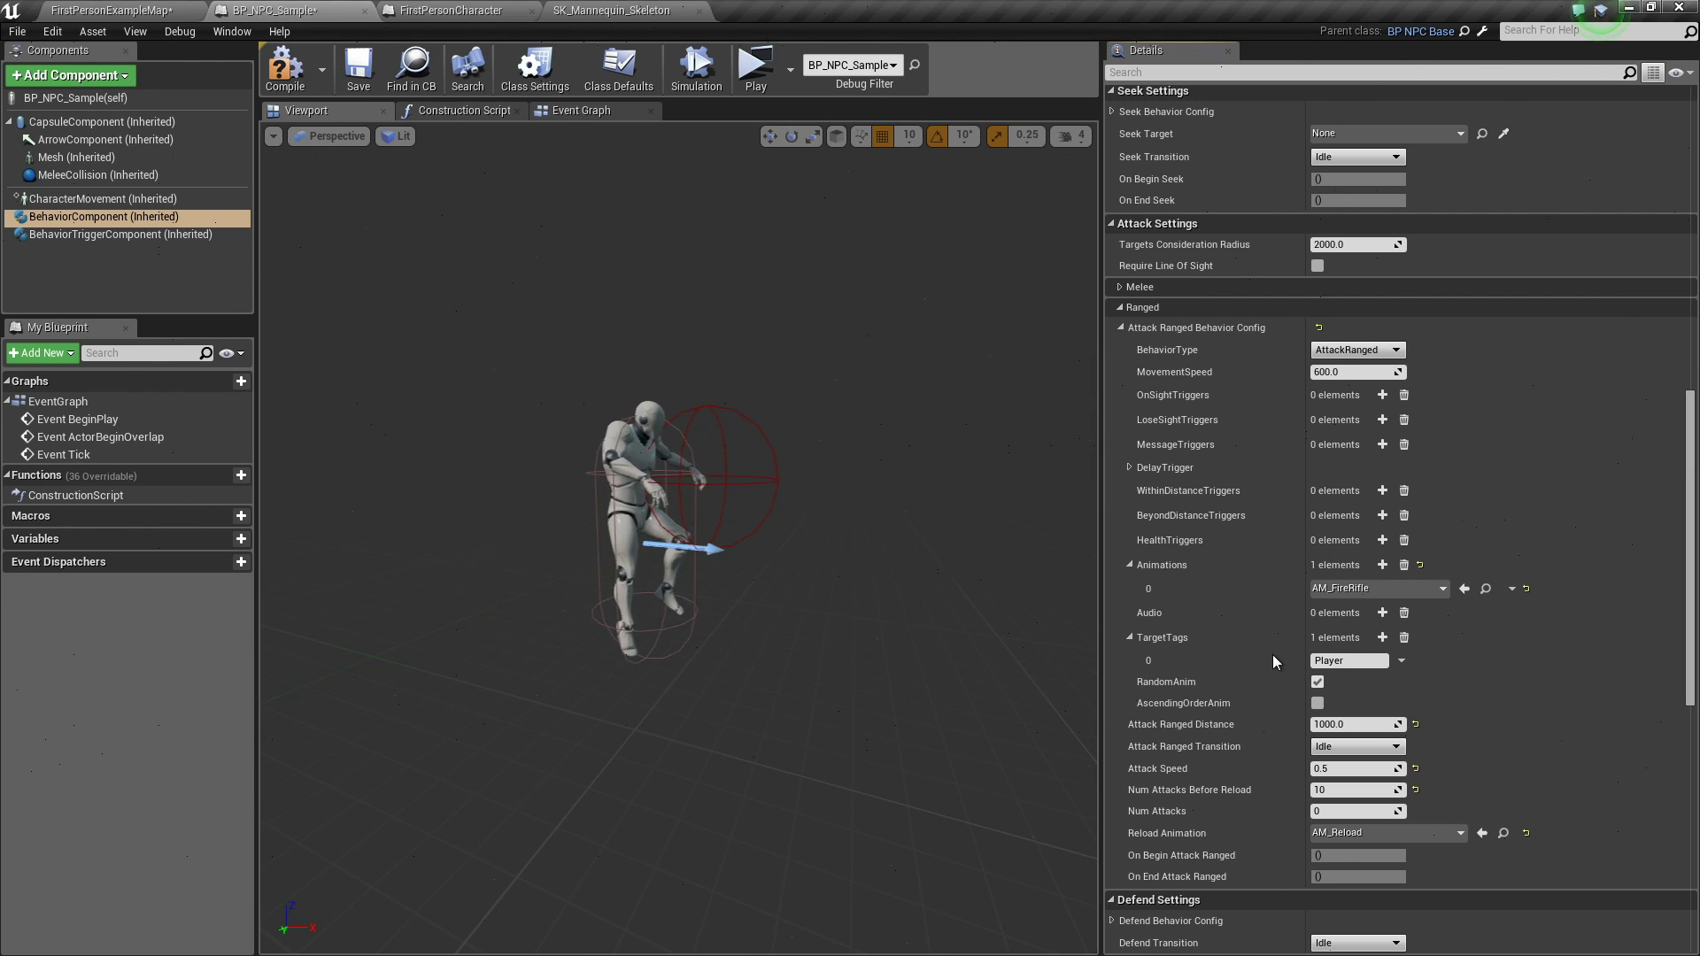
# Step: Set the behavior component's Initial Behavior to AttackRanged
pyautogui.moveTo(1690, 549); pyautogui.dragTo(1690, 248)
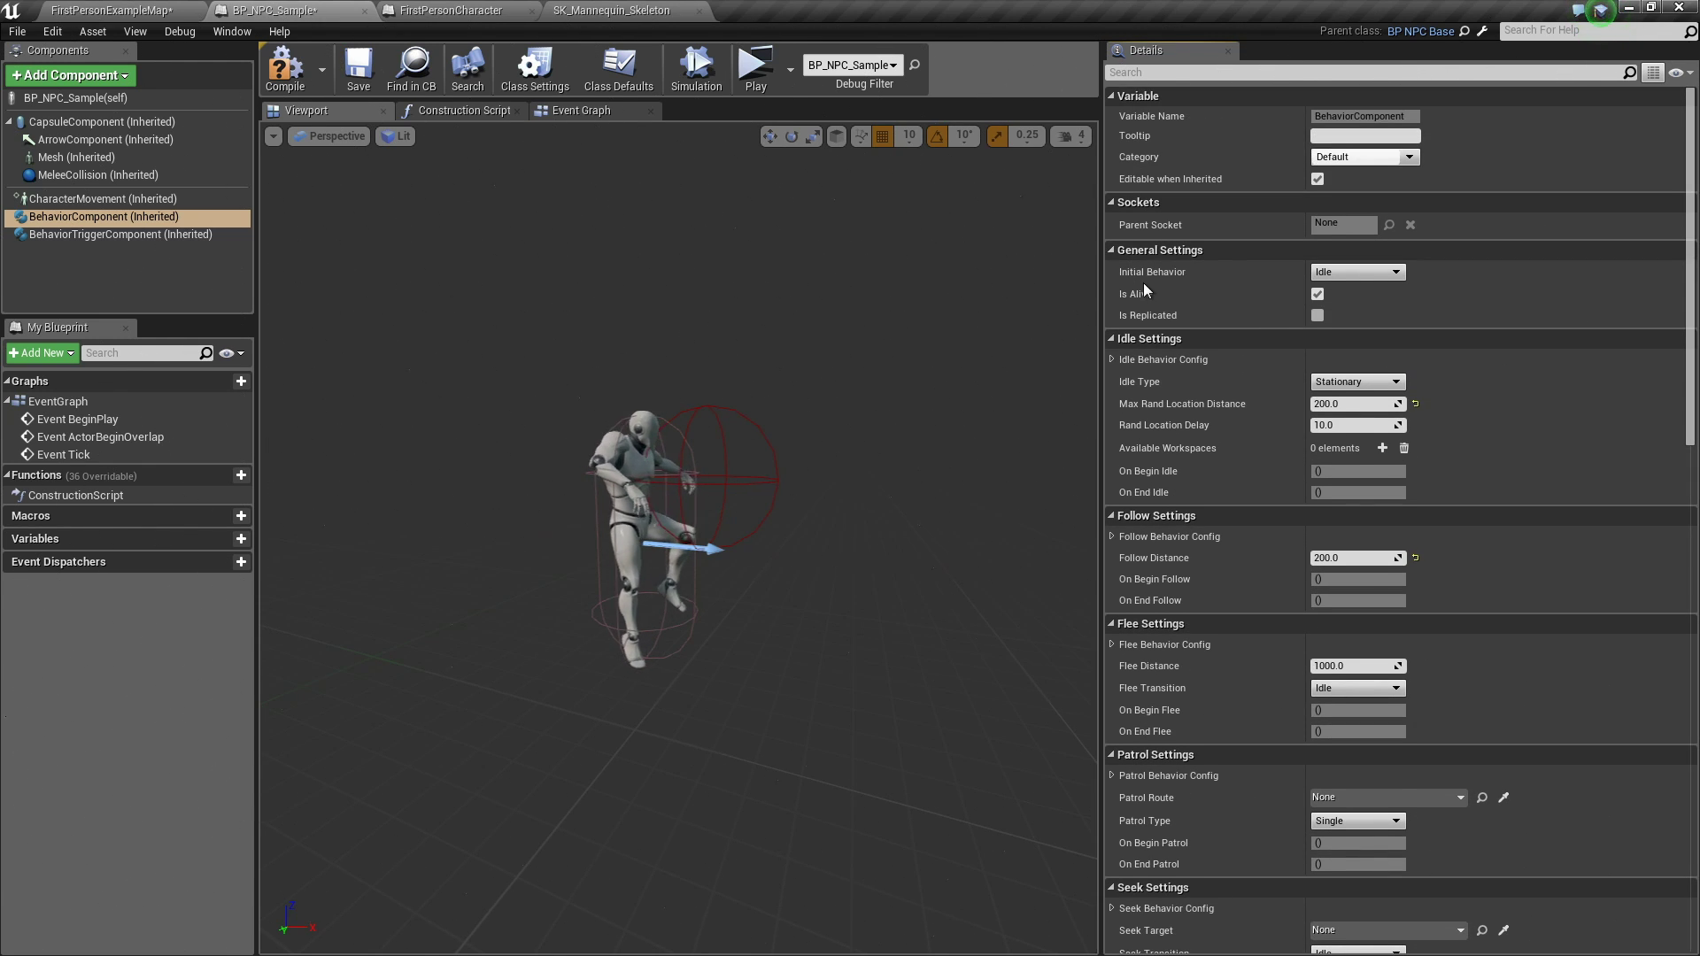
pyautogui.click(1355, 272)
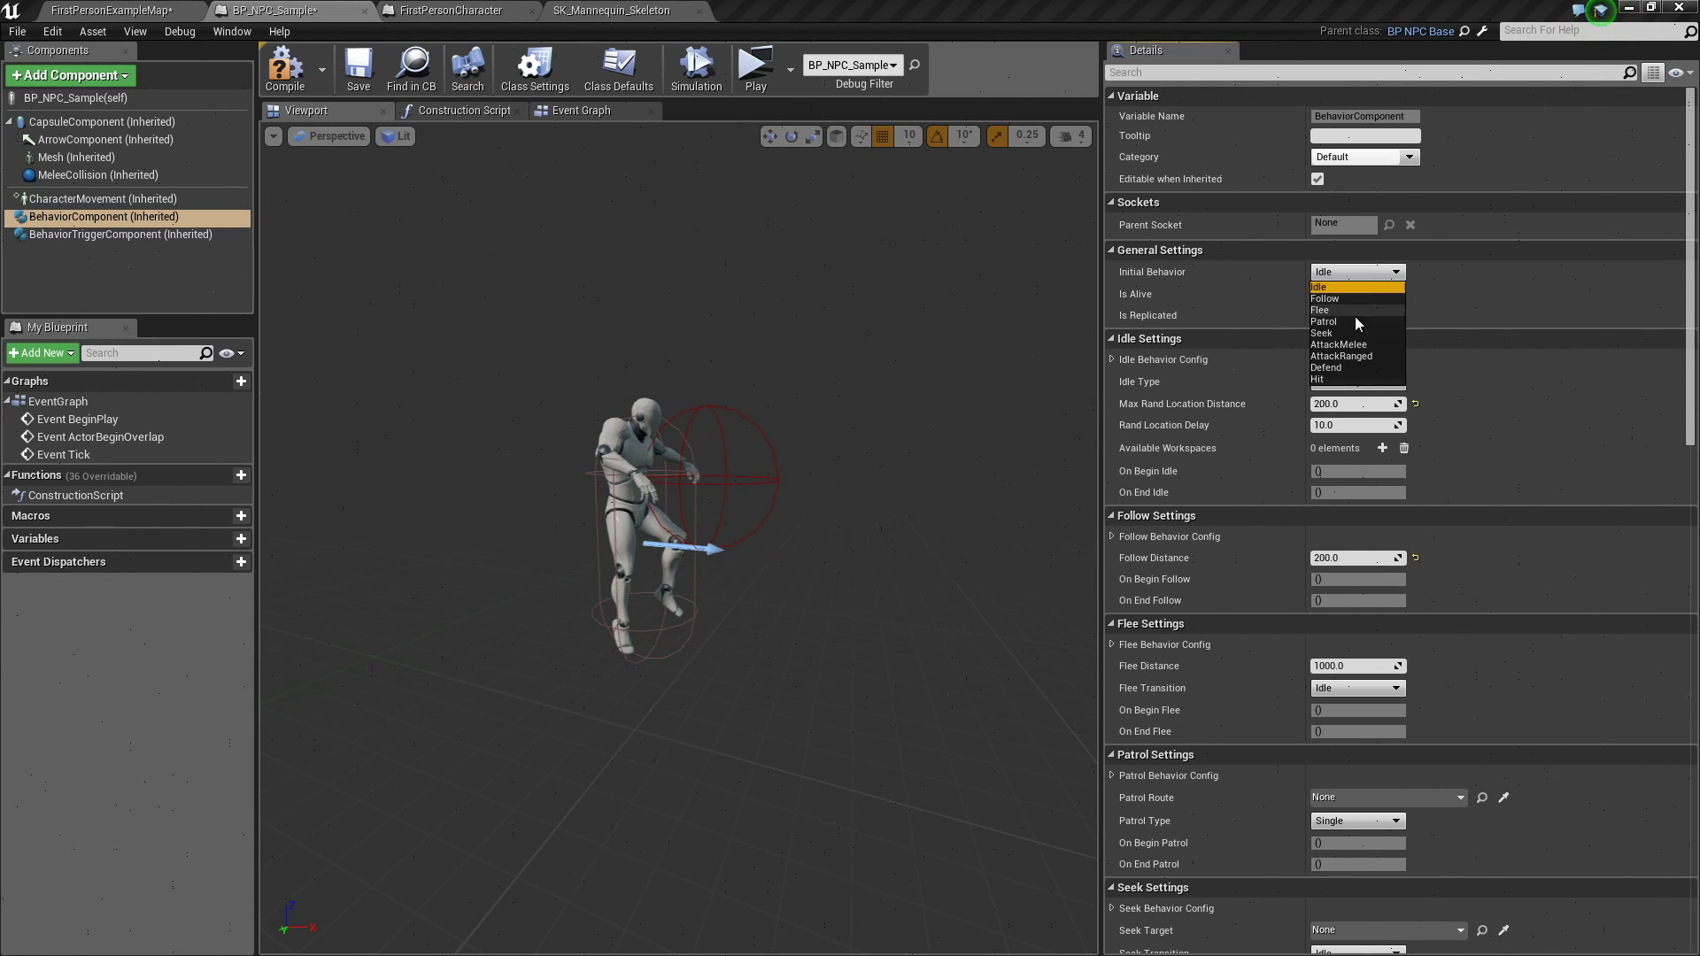
pyautogui.click(1373, 356)
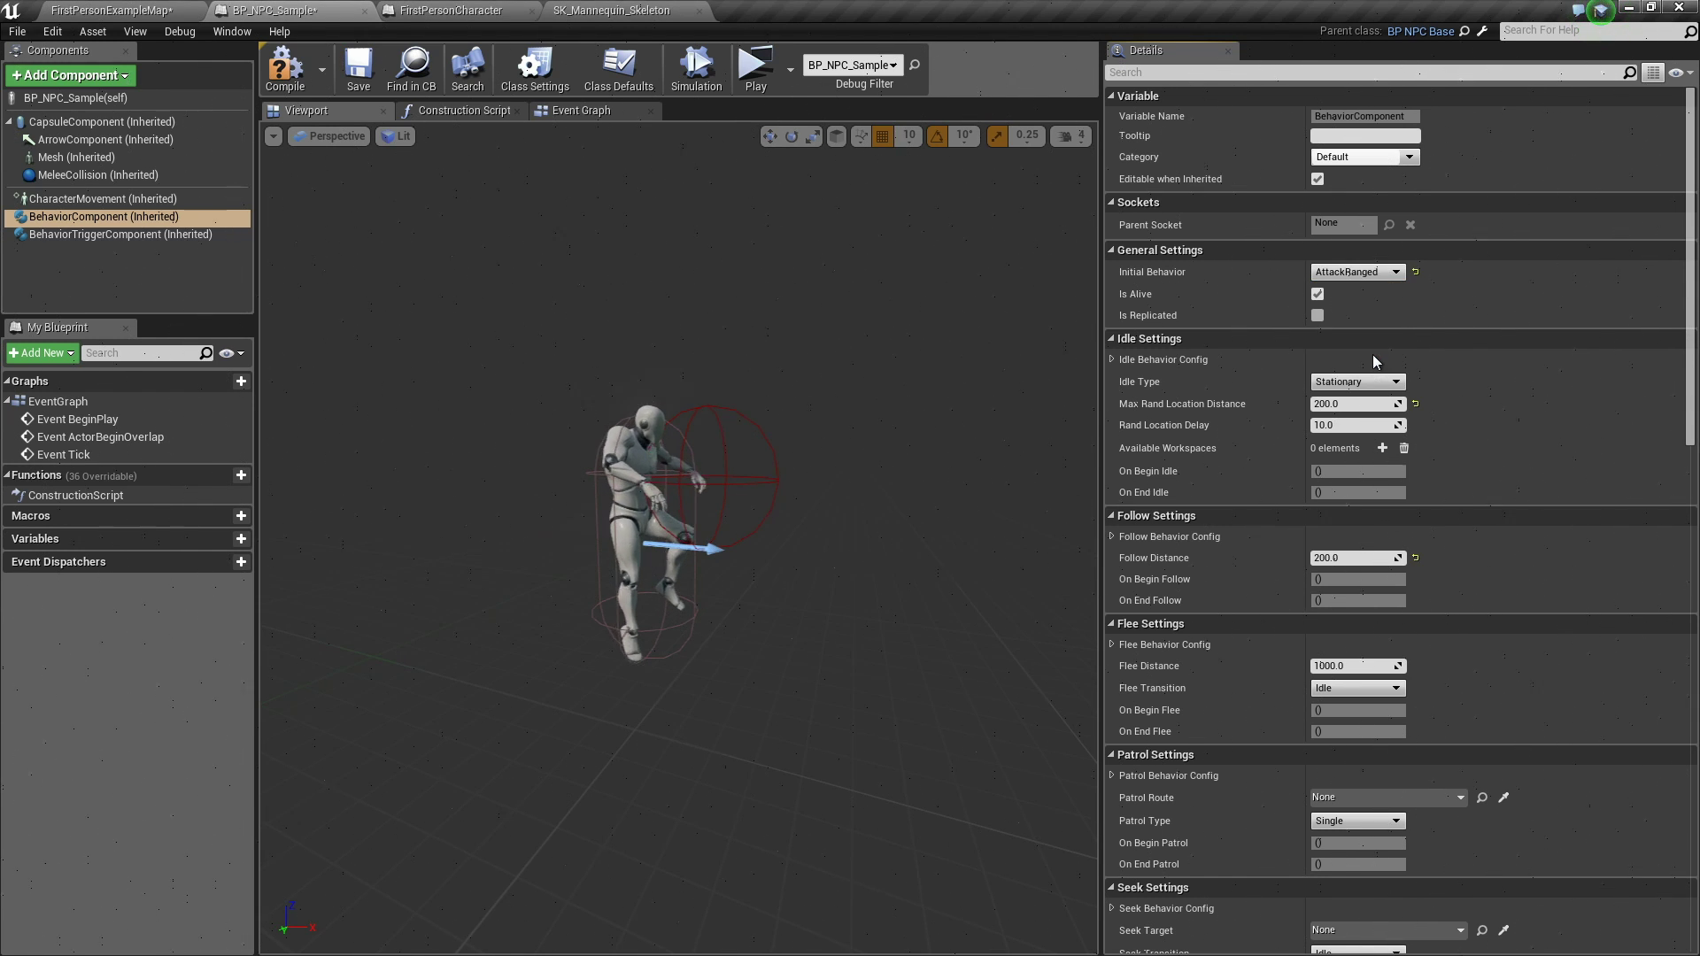
# Step: Compile the Blueprint and review the behavior component's settings again
pyautogui.click(285, 66)
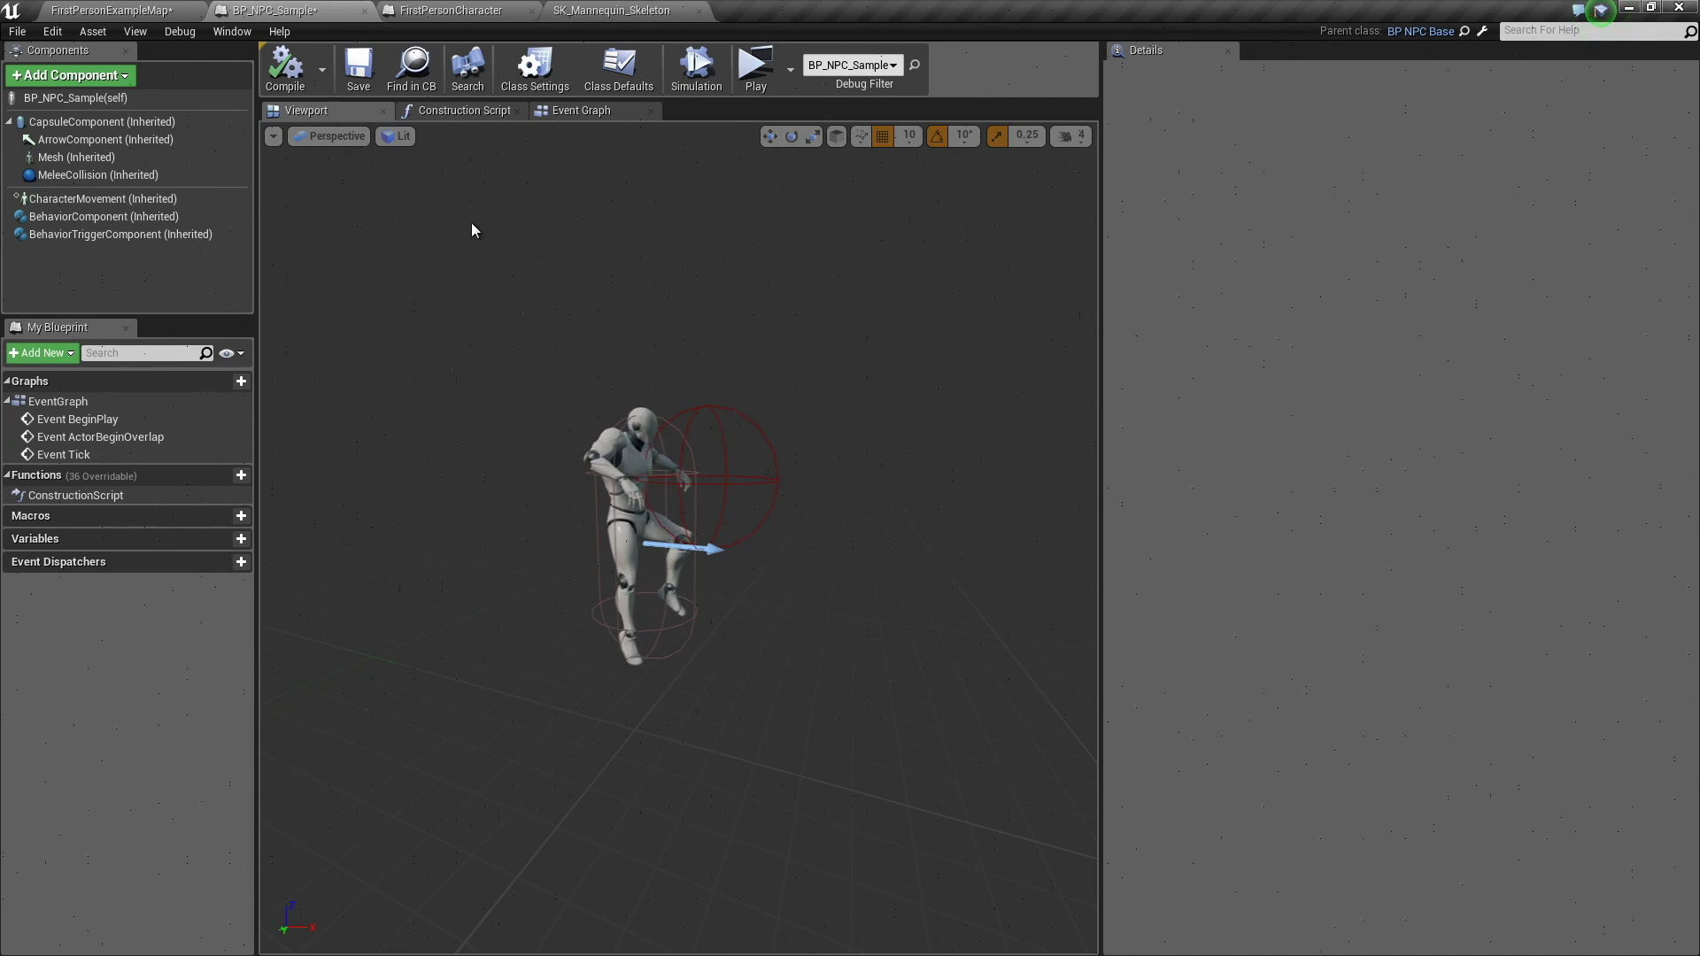
pyautogui.click(146, 220)
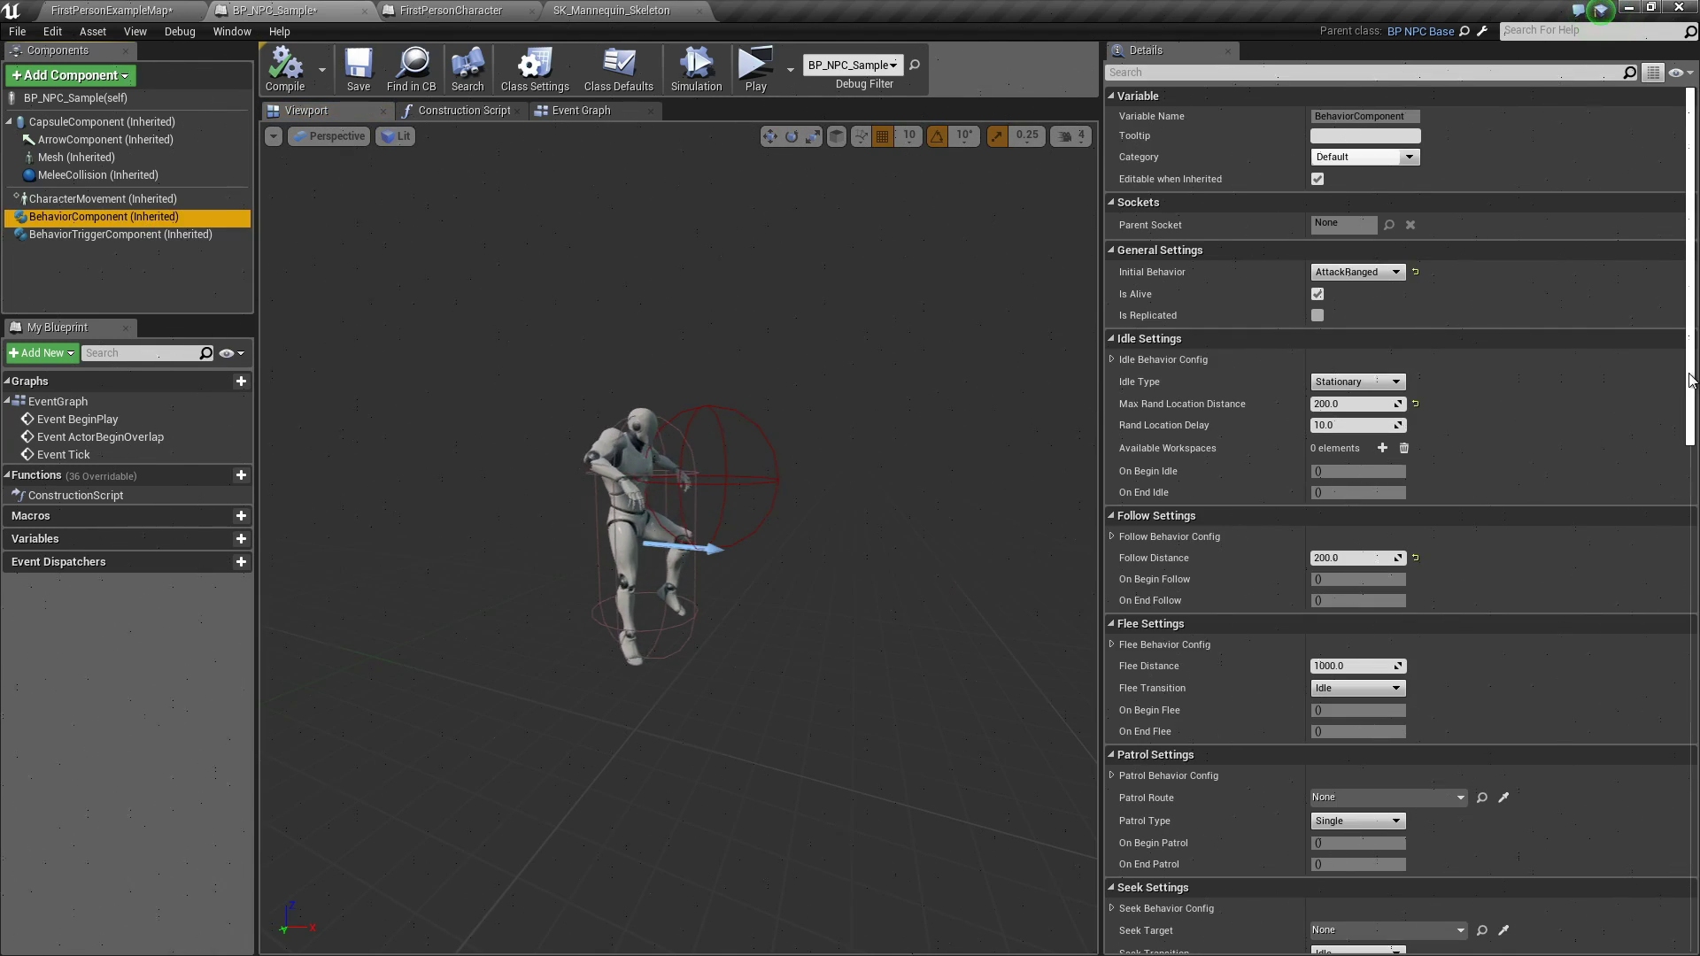
pyautogui.moveTo(1691, 380); pyautogui.dragTo(1694, 797)
pyautogui.scroll(4, 1612, 506)
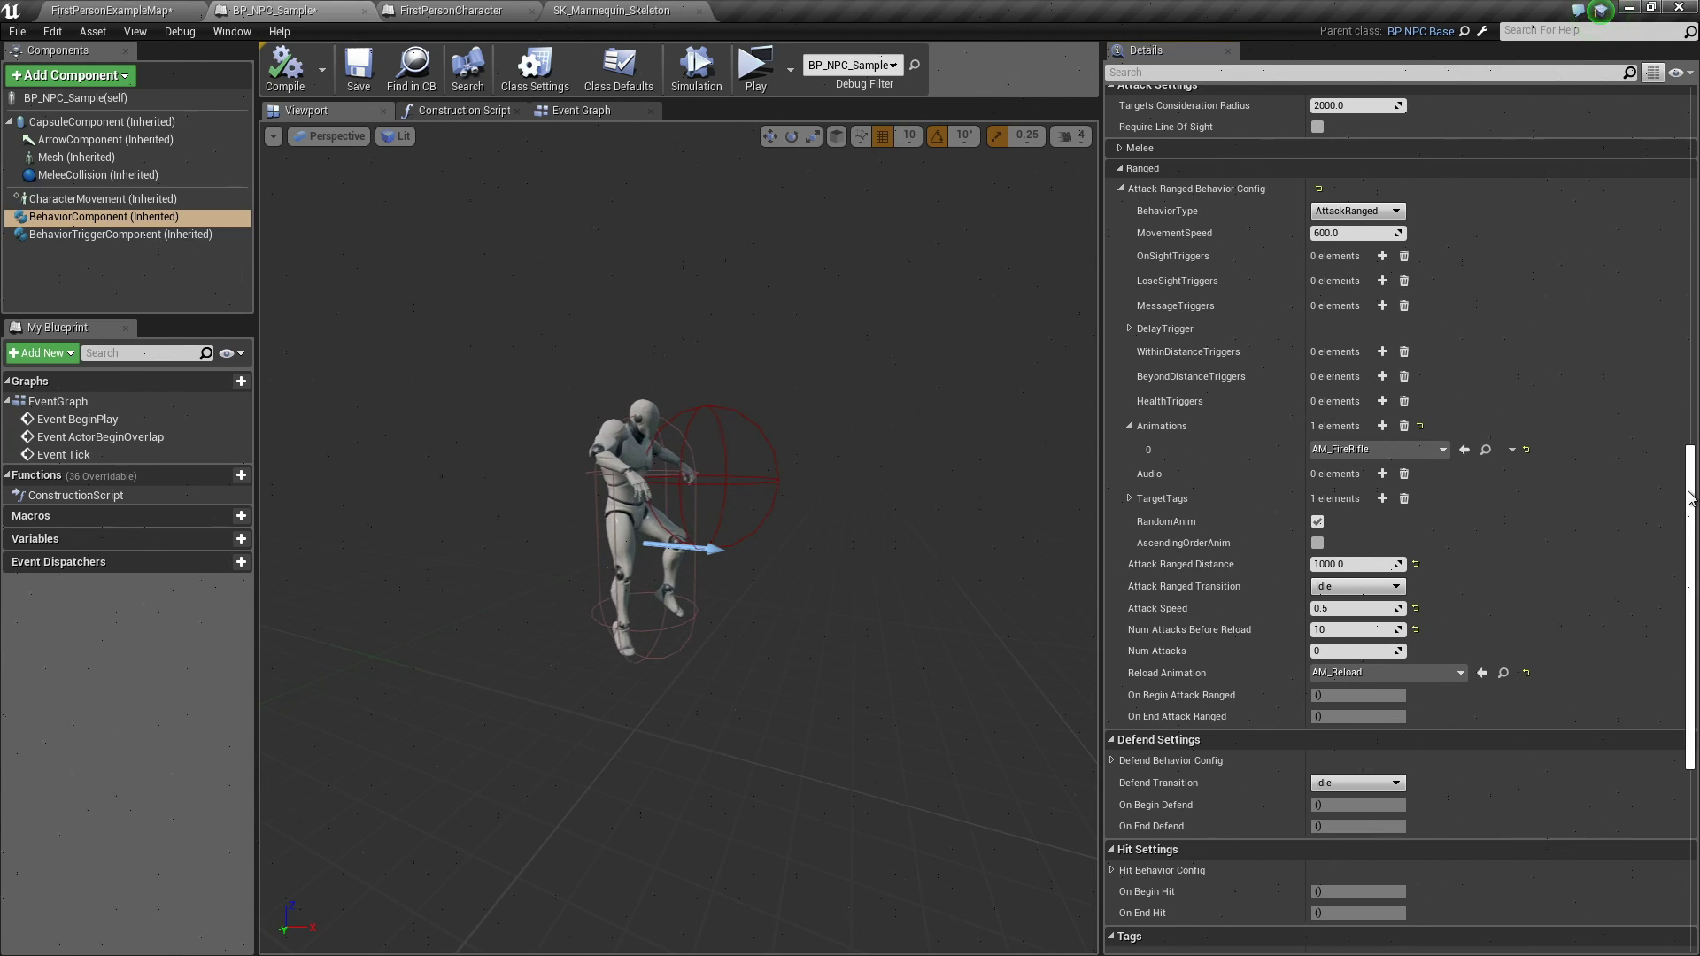
# Step: Set the Mesh (Inherited) component's Anim Class to AnimBP_NPC_Ranged_C
pyautogui.click(77, 158)
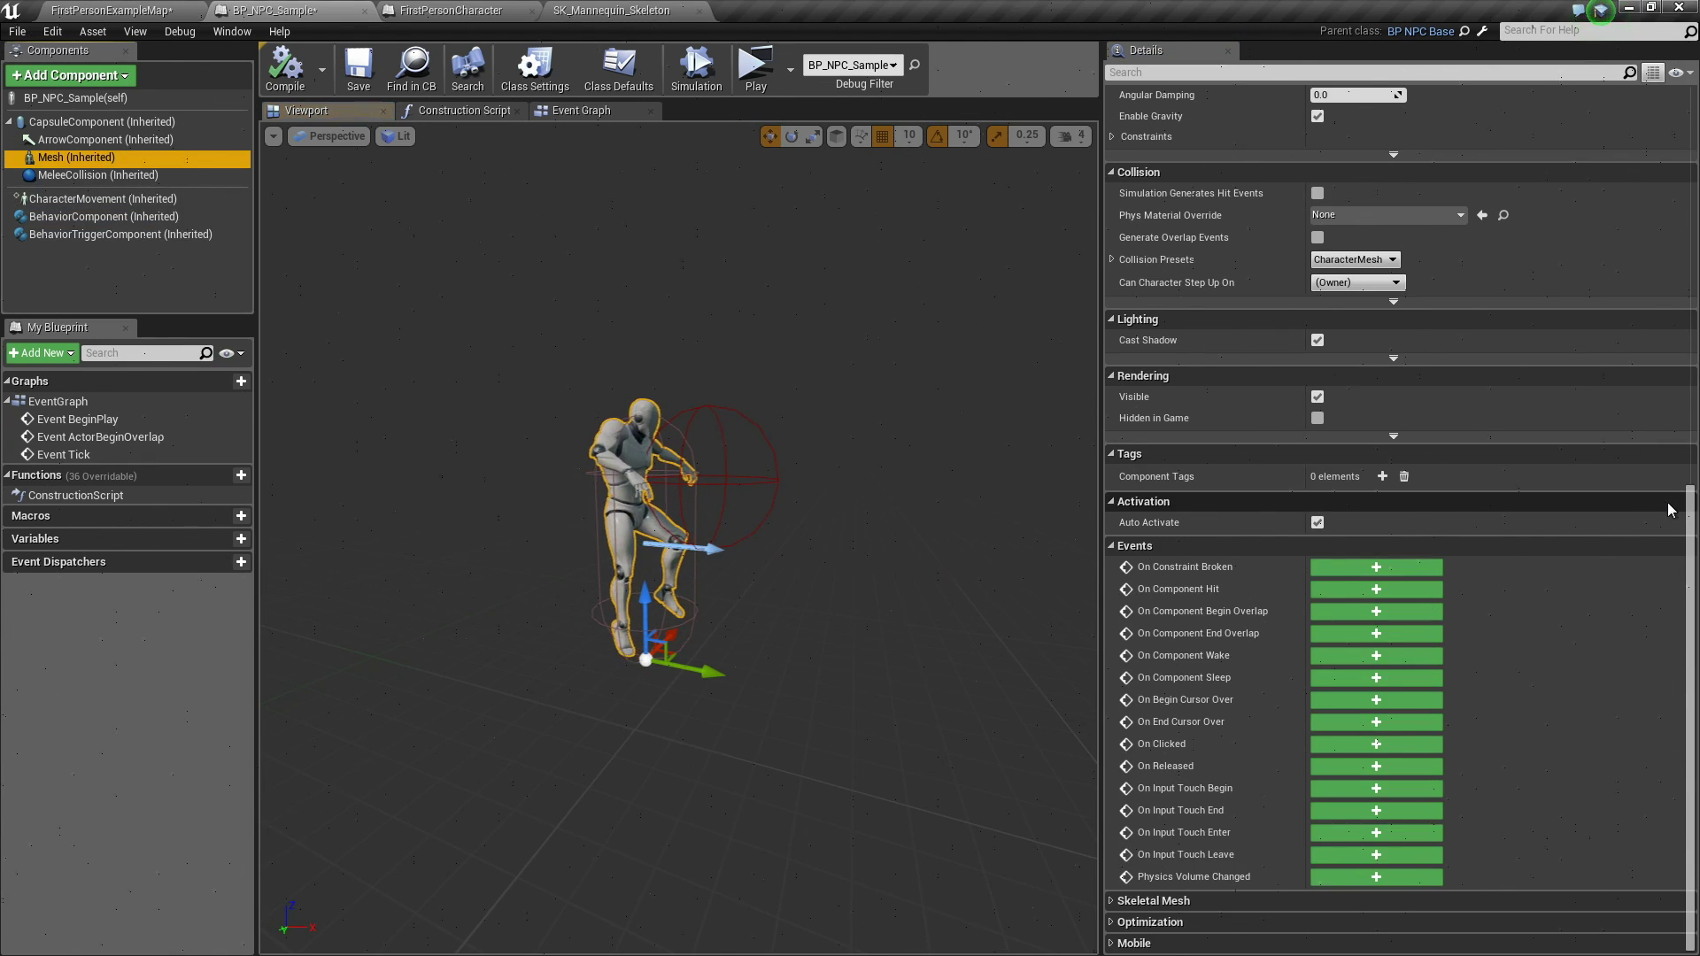
pyautogui.moveTo(1691, 523); pyautogui.dragTo(1690, 141)
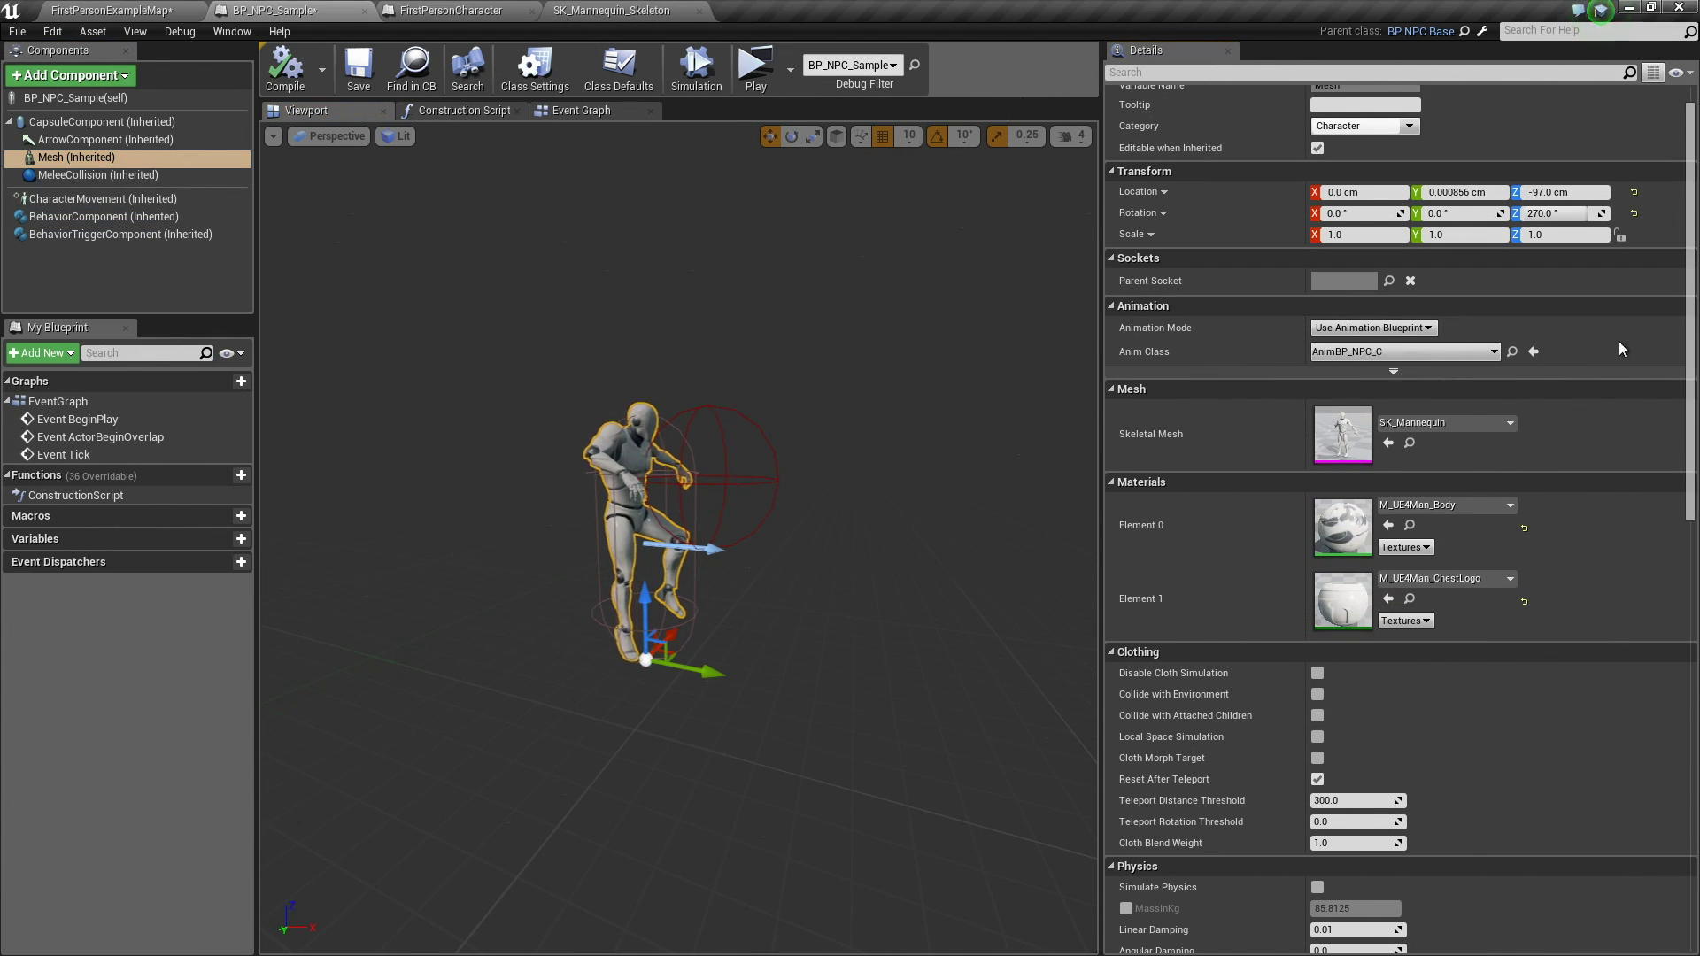
pyautogui.scroll(1, 1630, 475)
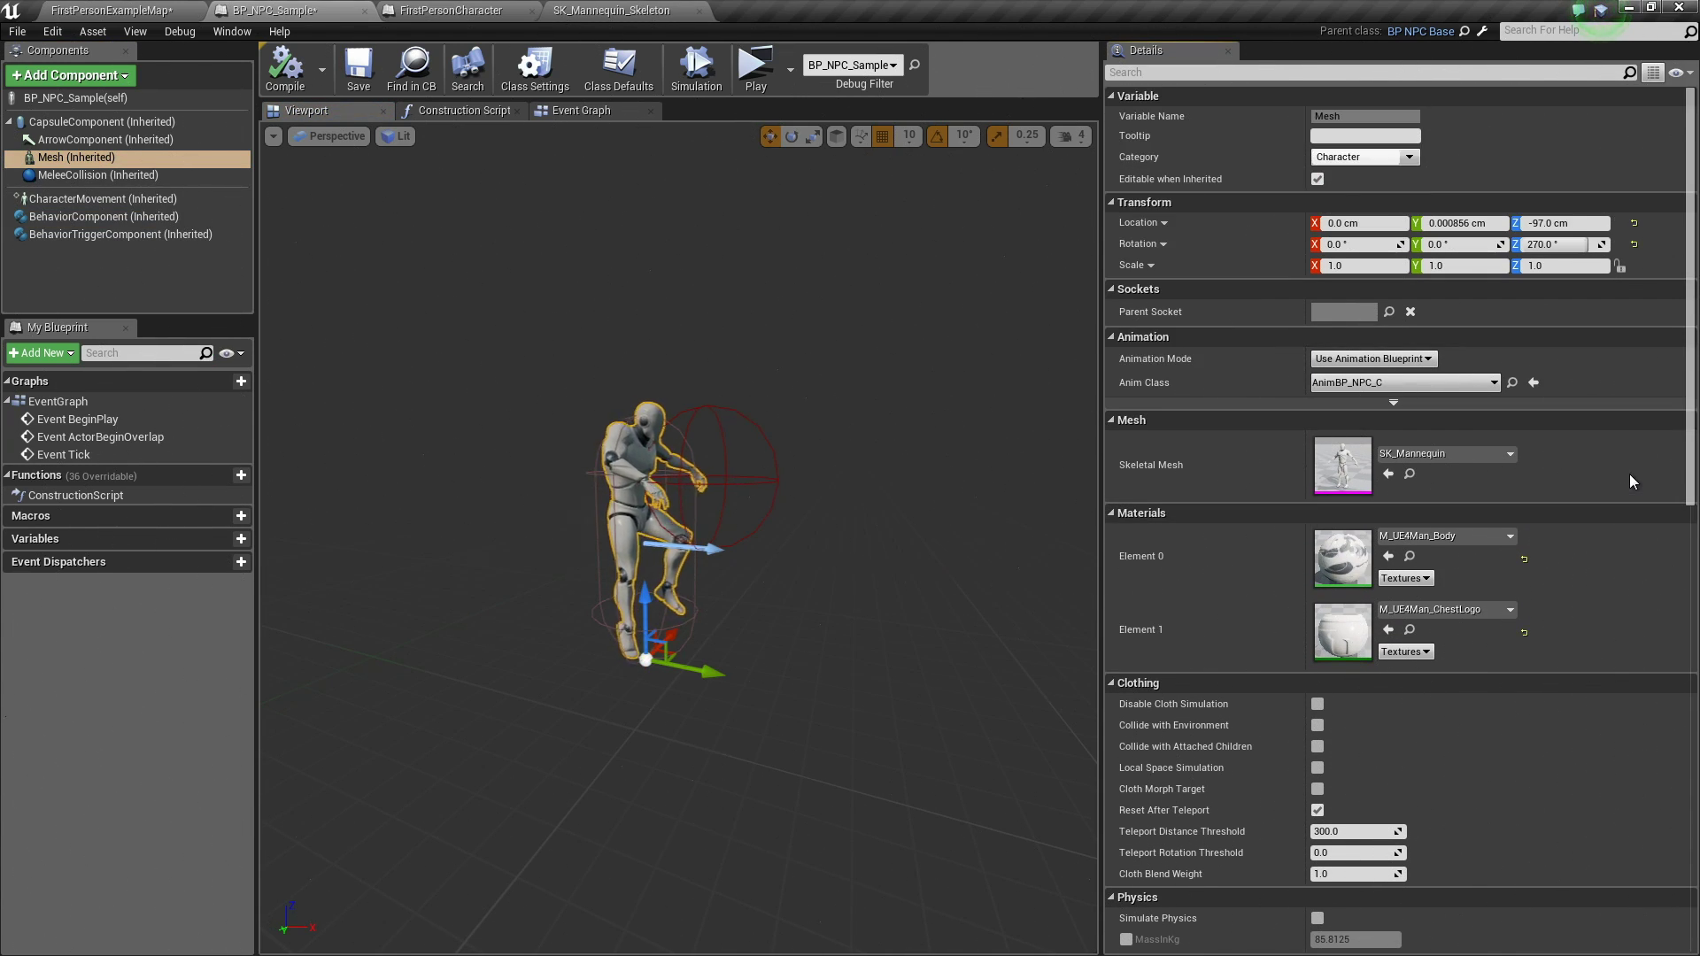
pyautogui.click(1438, 384)
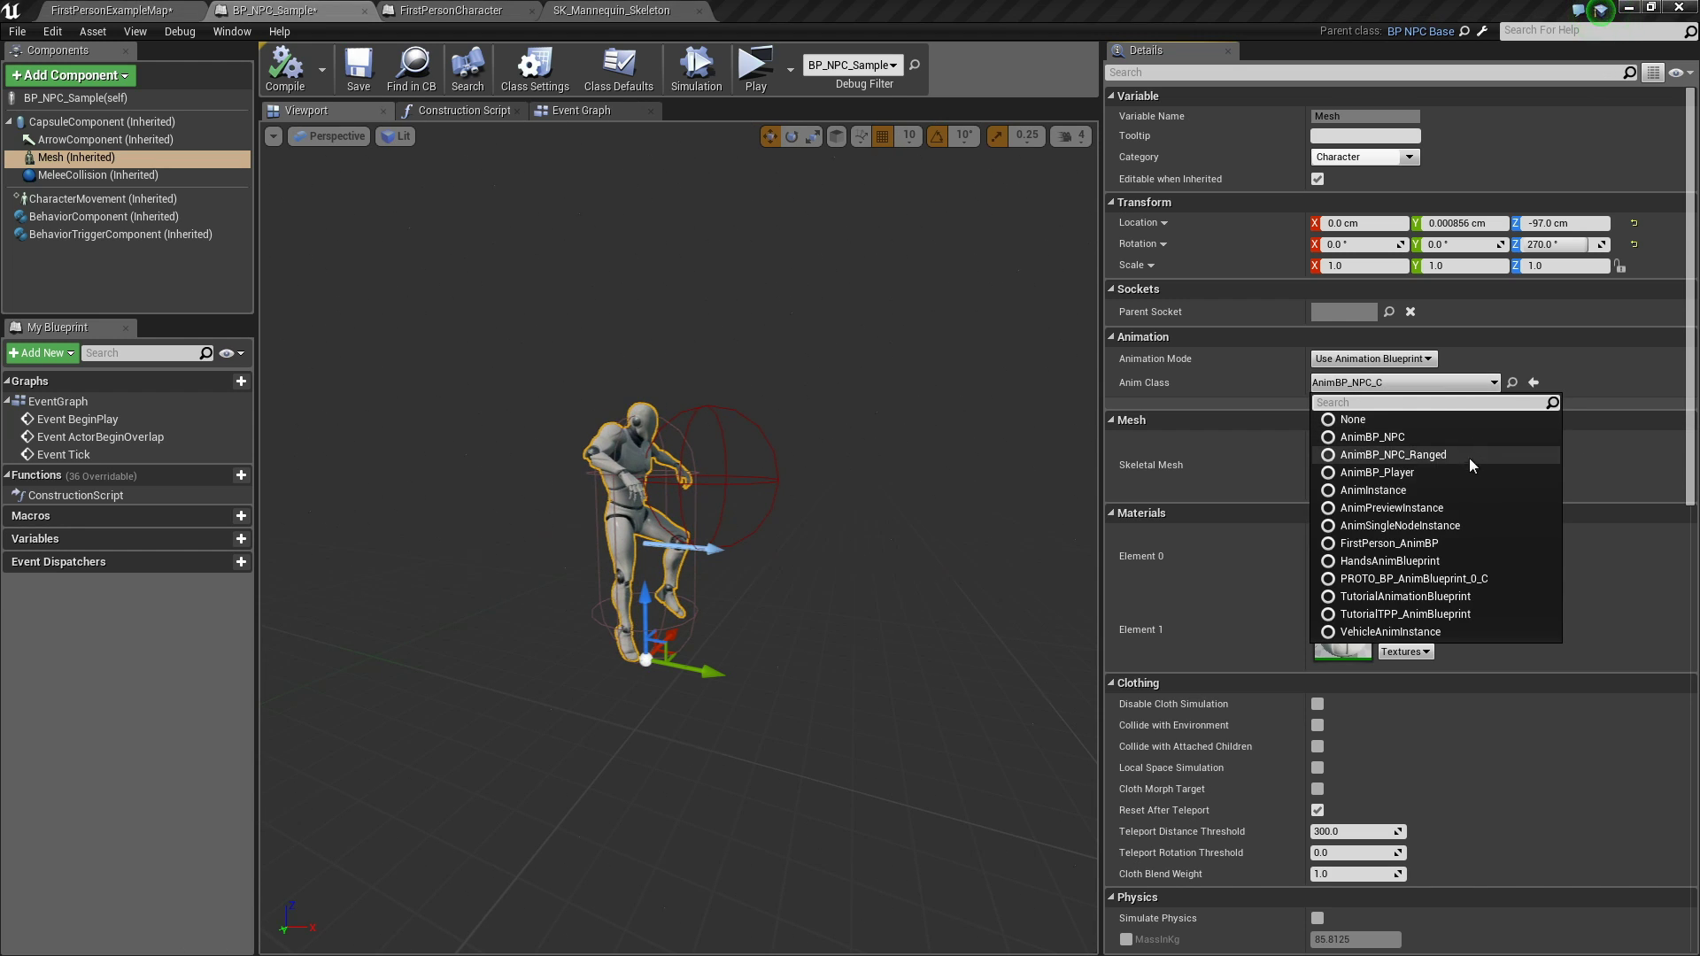
pyautogui.click(1421, 455)
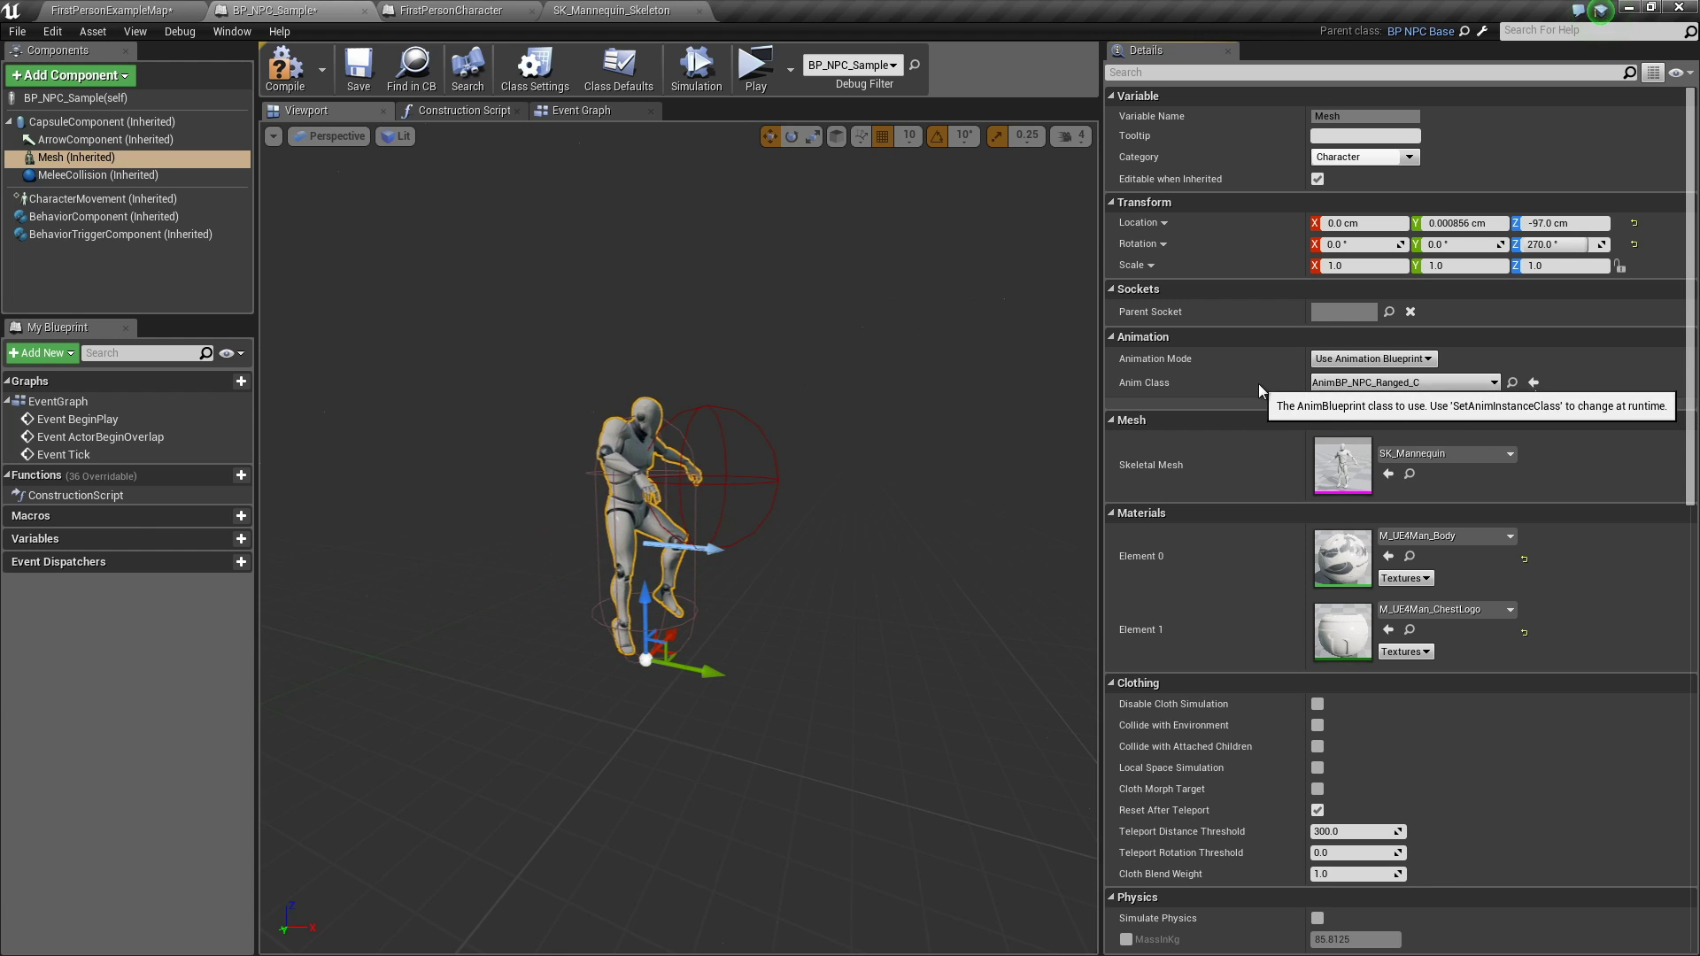
# Step: Compile BP_NPC_Sample, check FirstPersonCharacter's Player tag, and launch a standalone play test
pyautogui.click(287, 80)
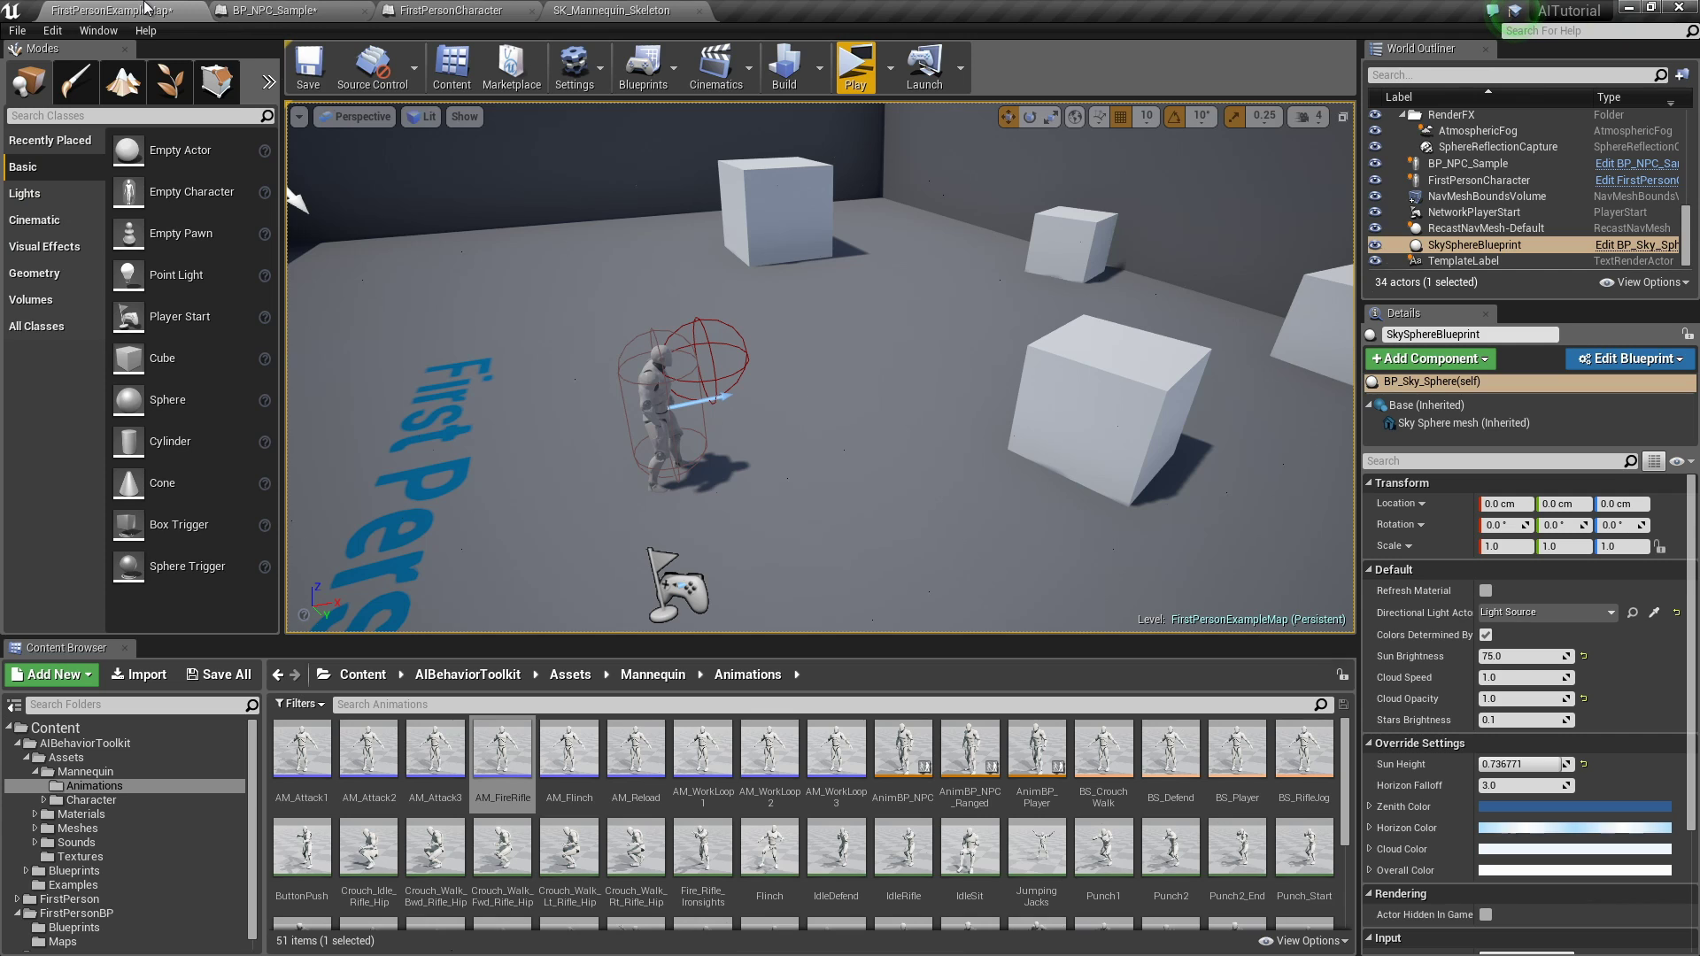
pyautogui.click(146, 10)
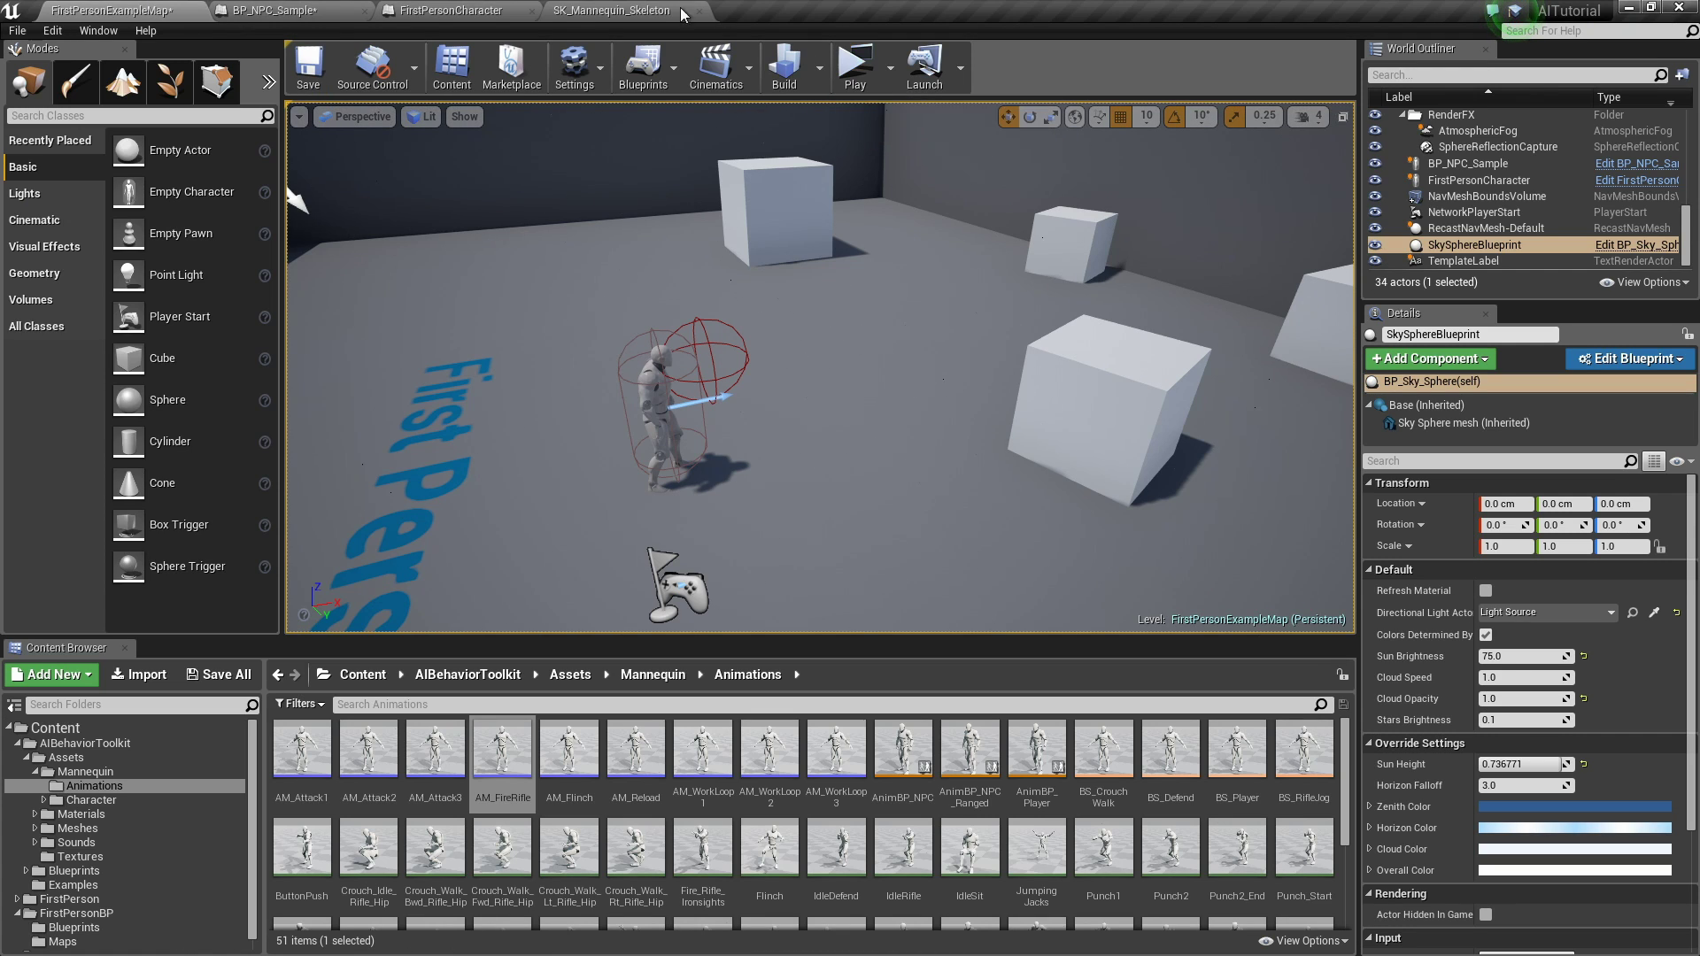
pyautogui.click(467, 9)
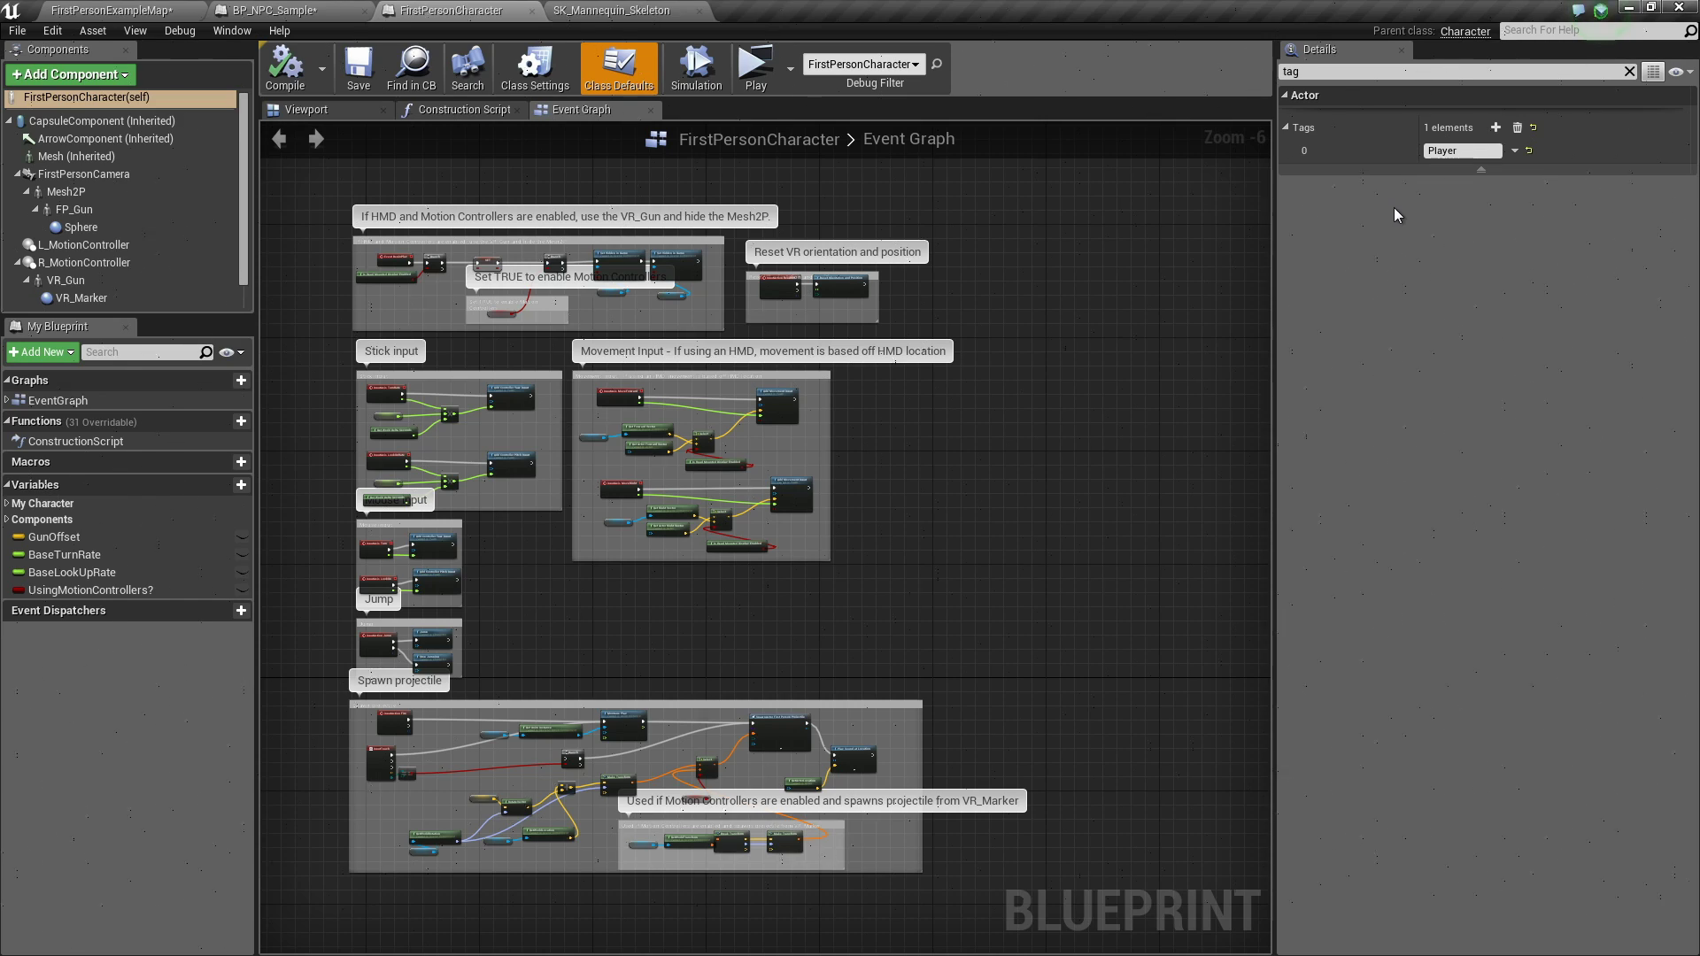
pyautogui.click(184, 7)
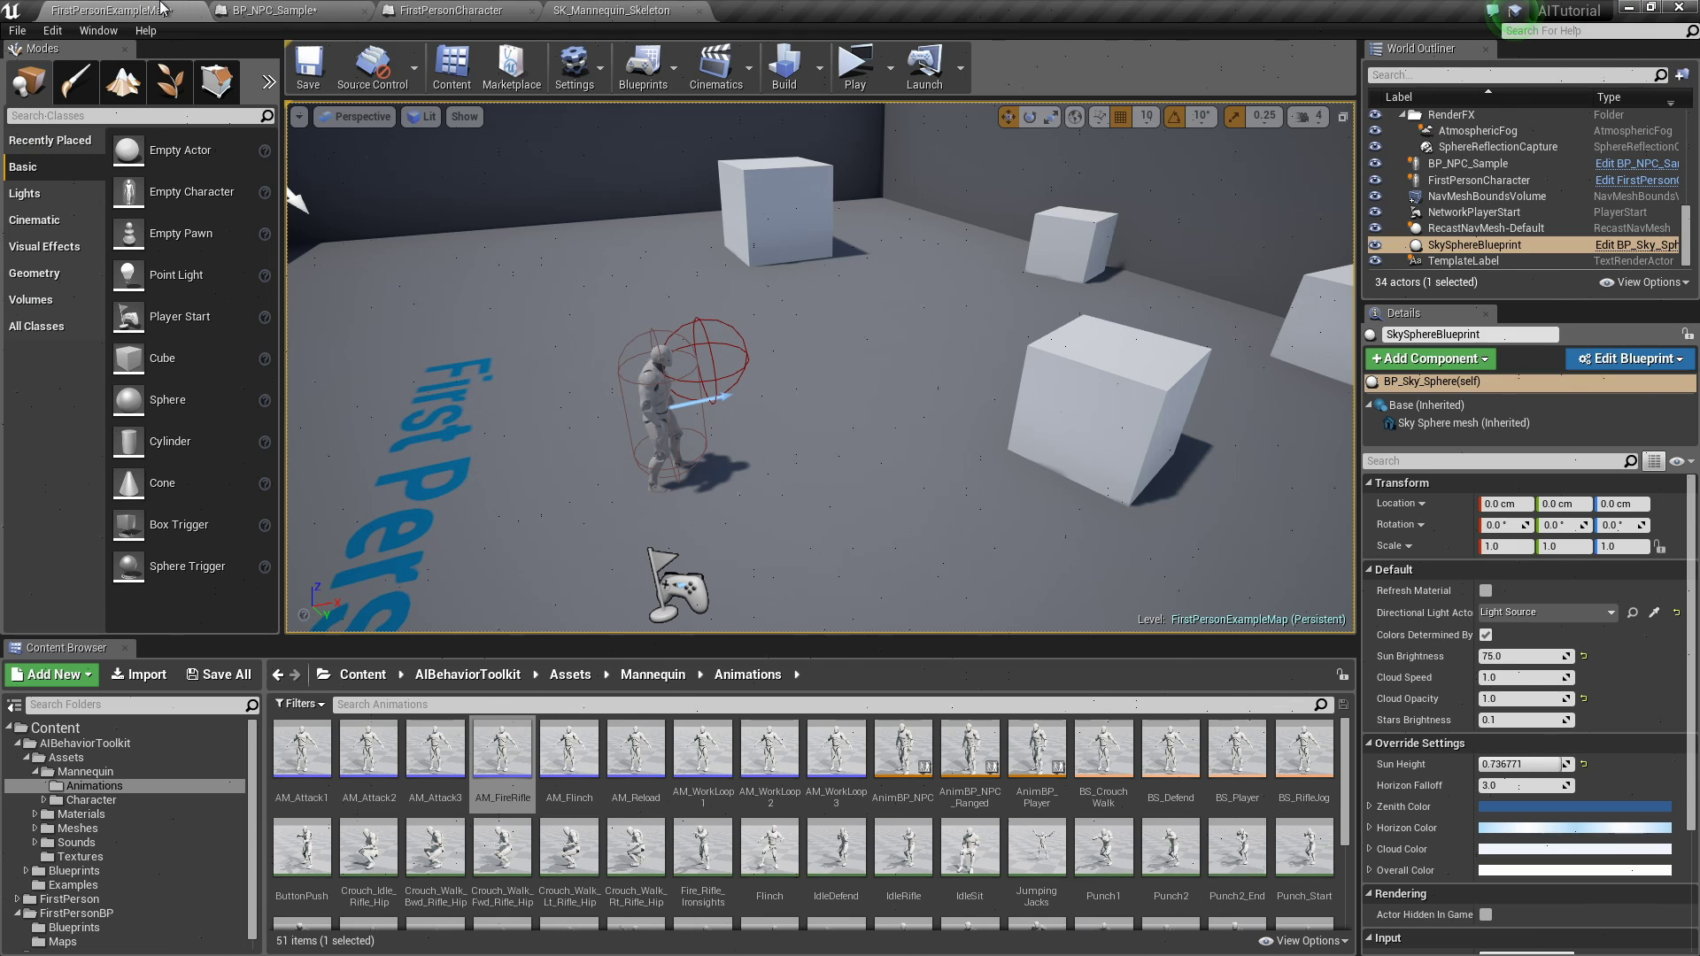
# Step: Walk toward the NPC to watch it shoot, then quit the game preview
pyautogui.click(854, 59)
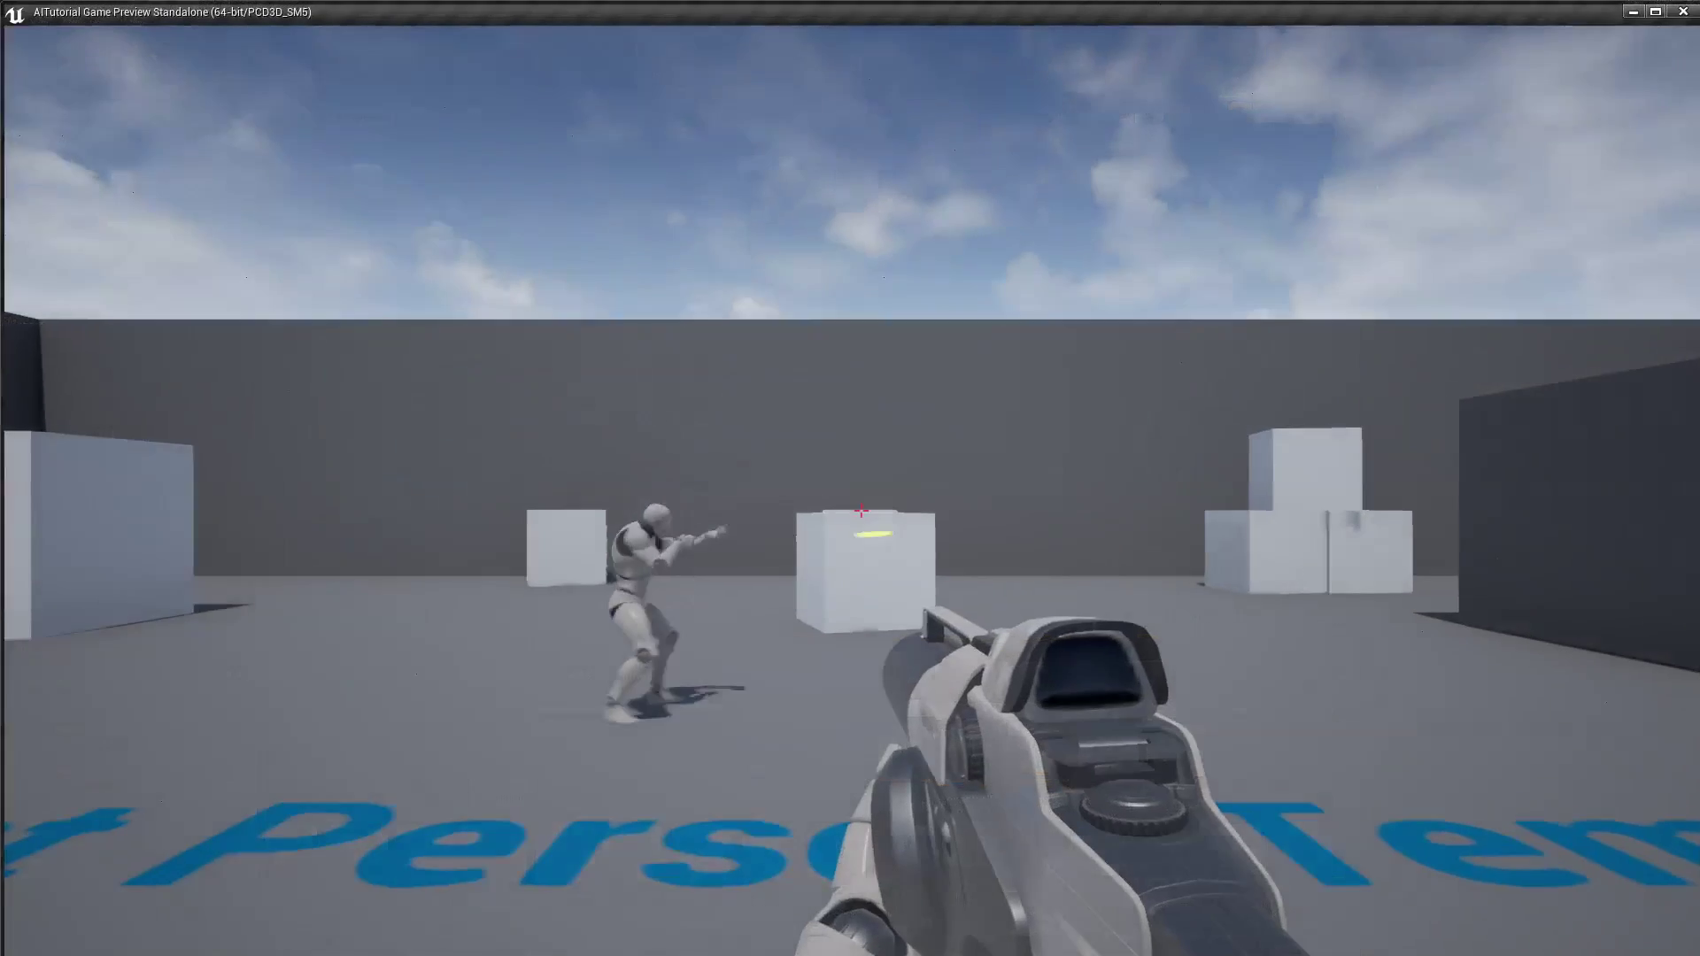
pyautogui.press('w')
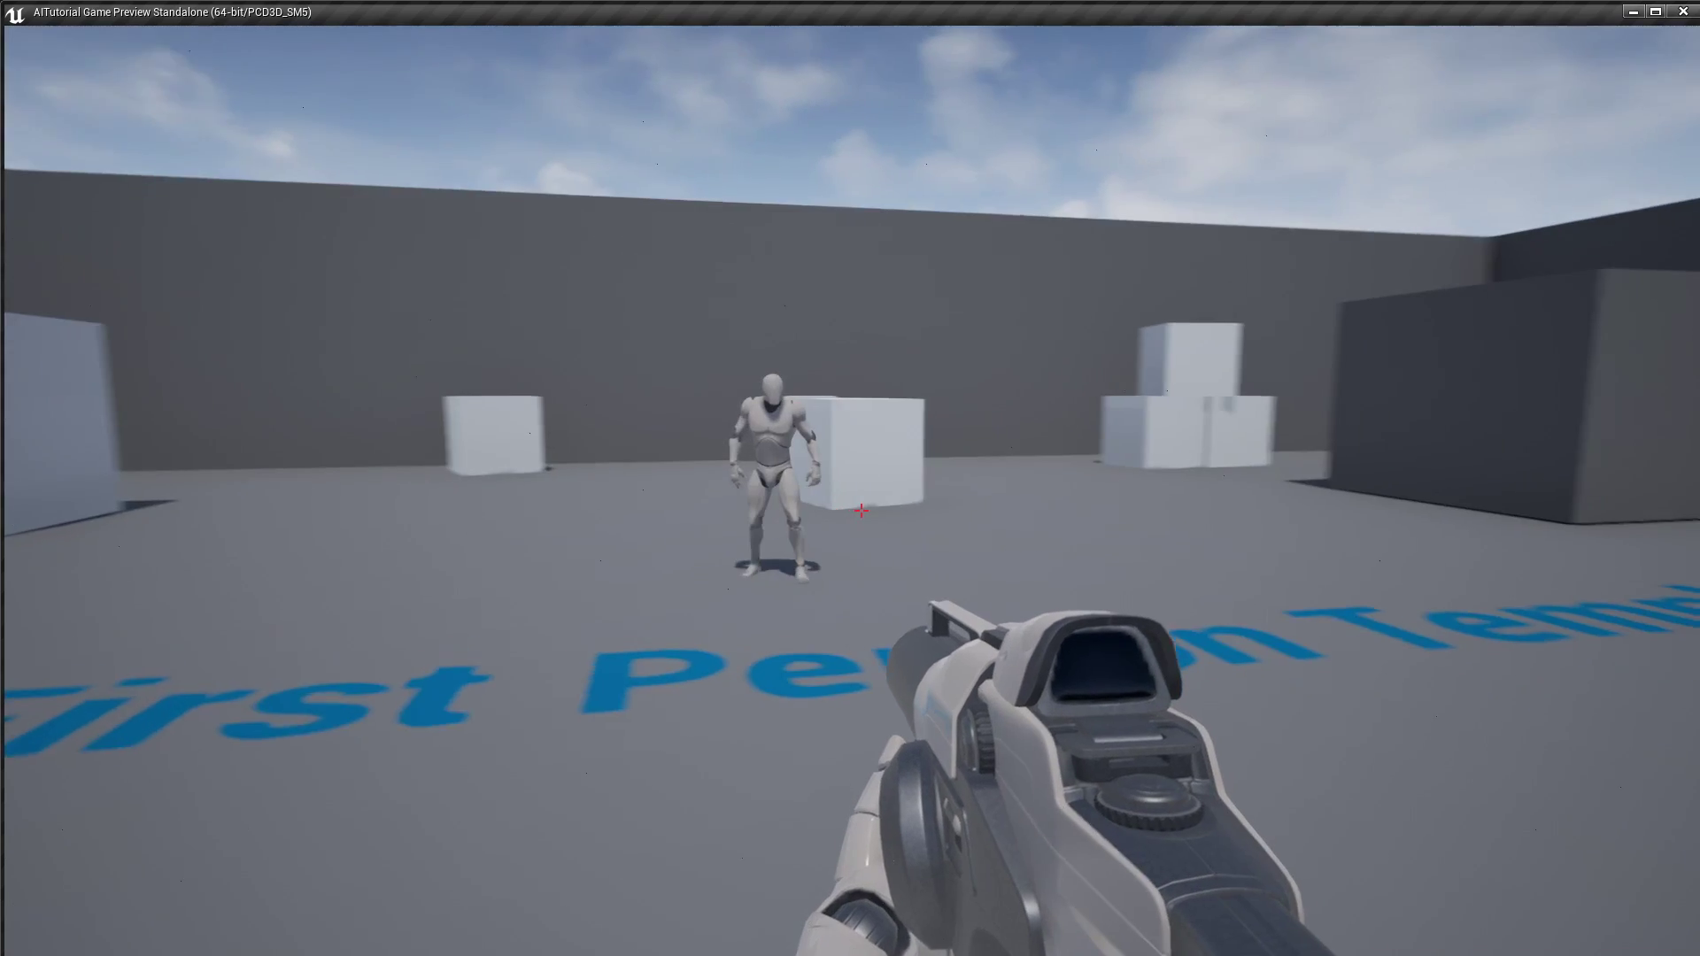
pyautogui.press('Escape')
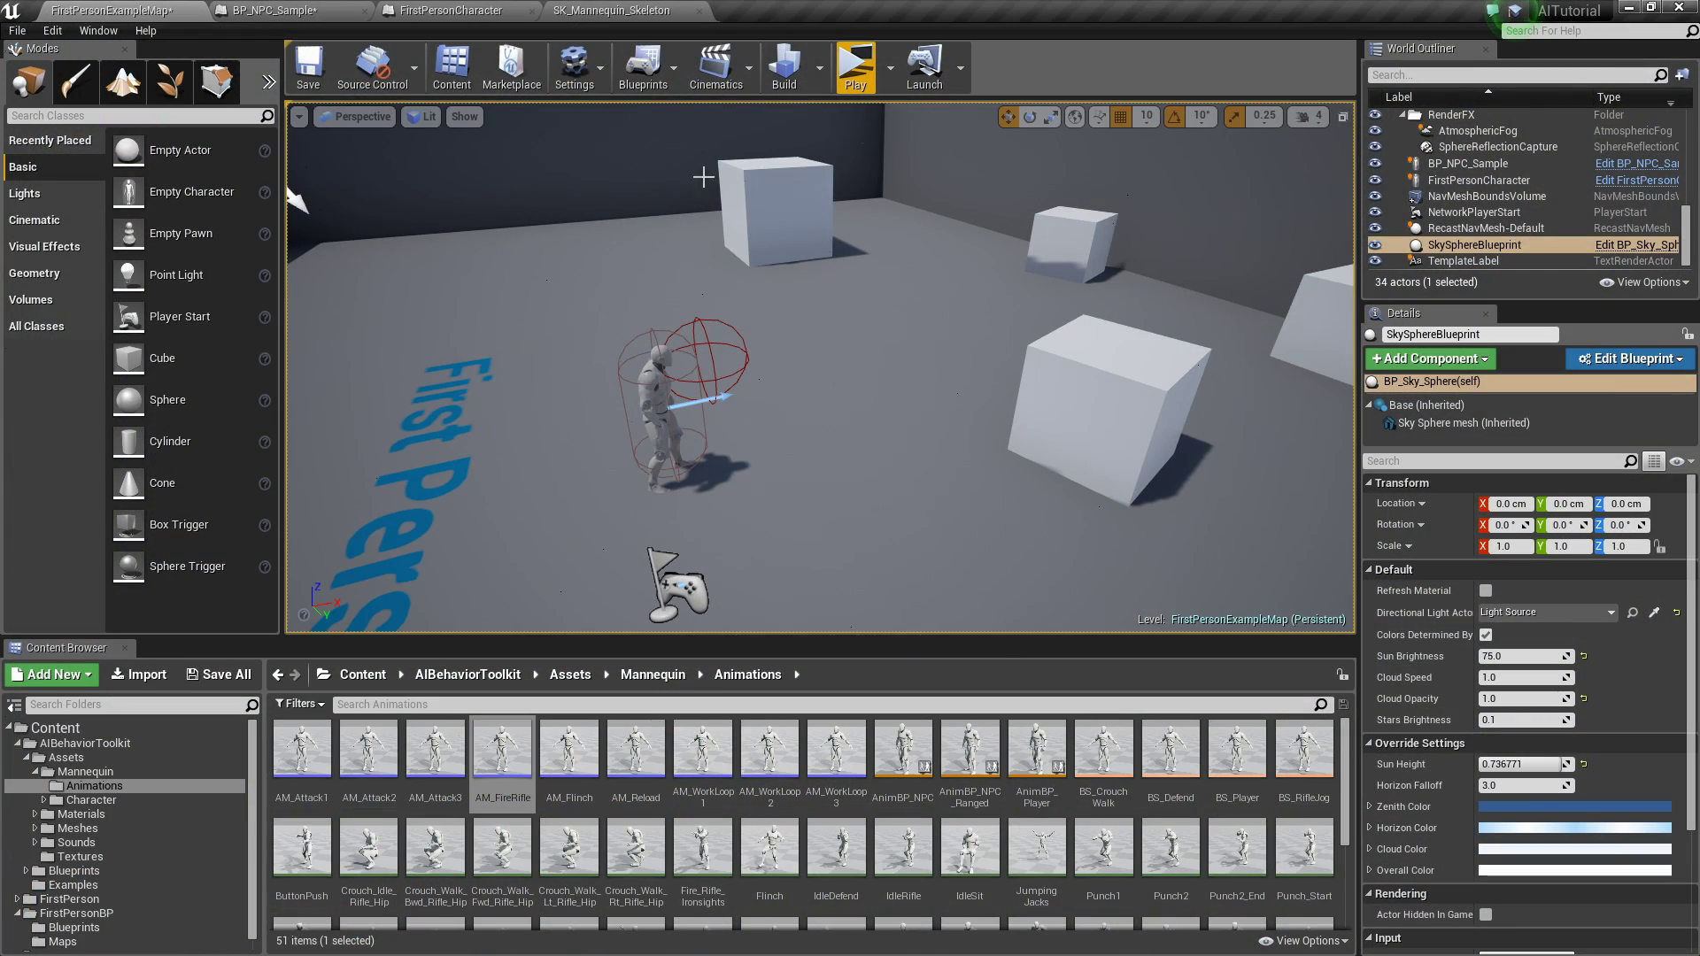
# Step: Give the idle DelayTrigger Delay 1.0, RandomDeviation 0.5, and BehaviorTo AttackRanged
pyautogui.click(270, 9)
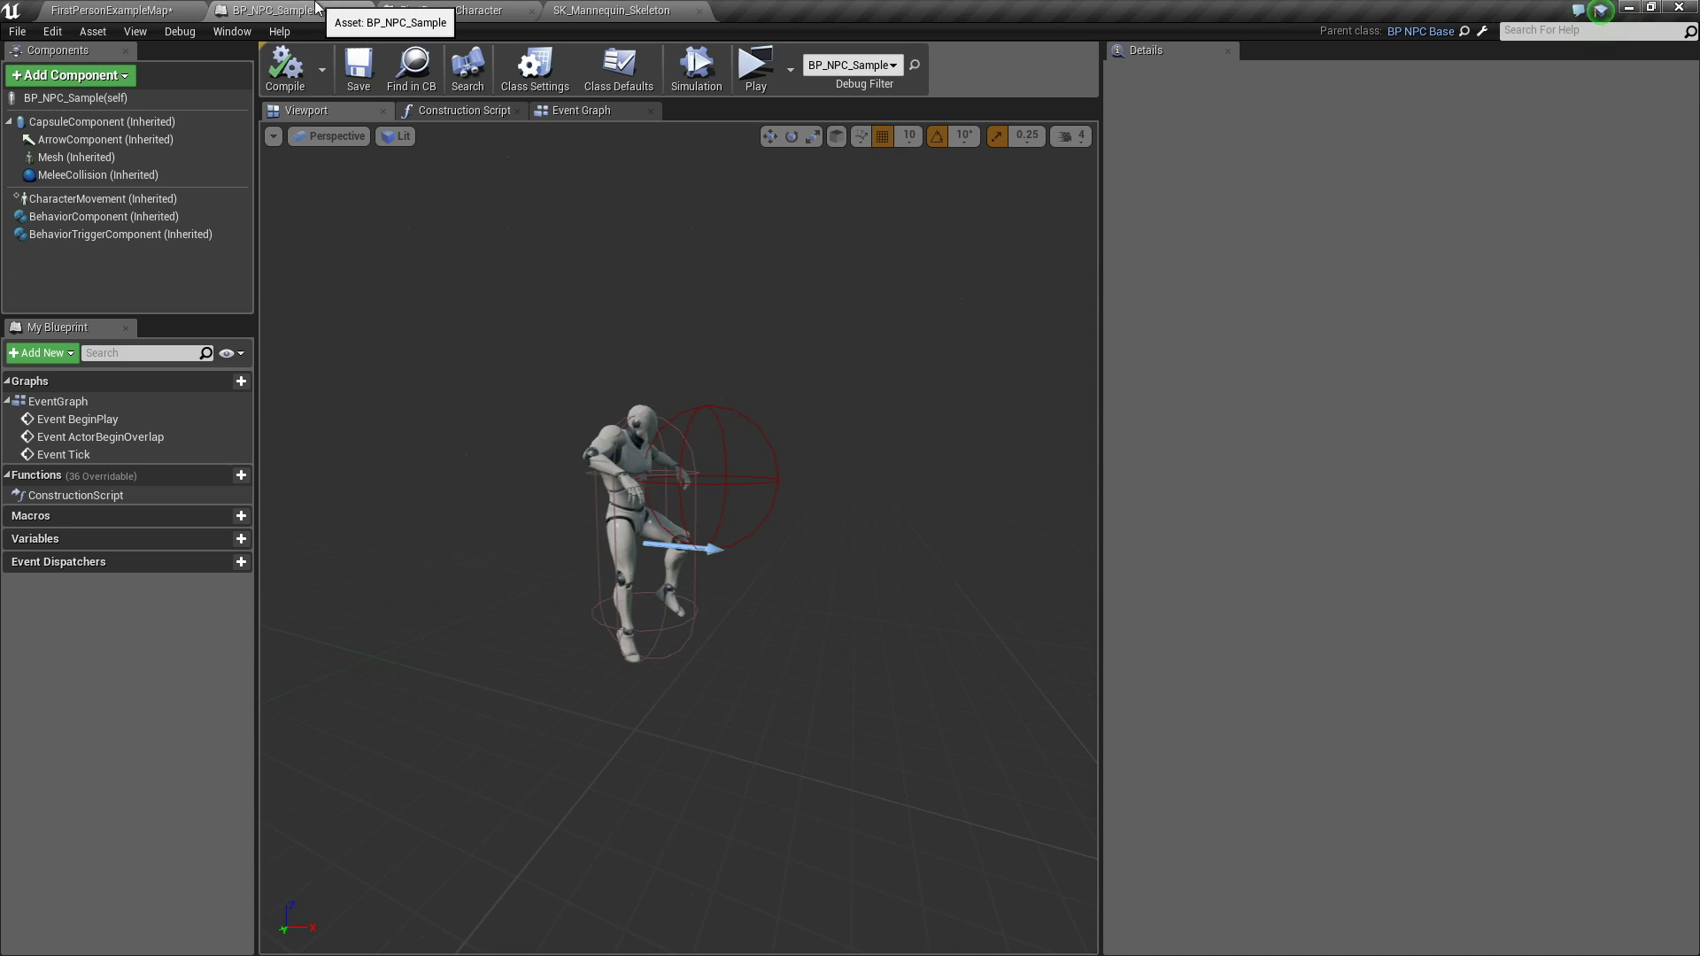
pyautogui.click(111, 217)
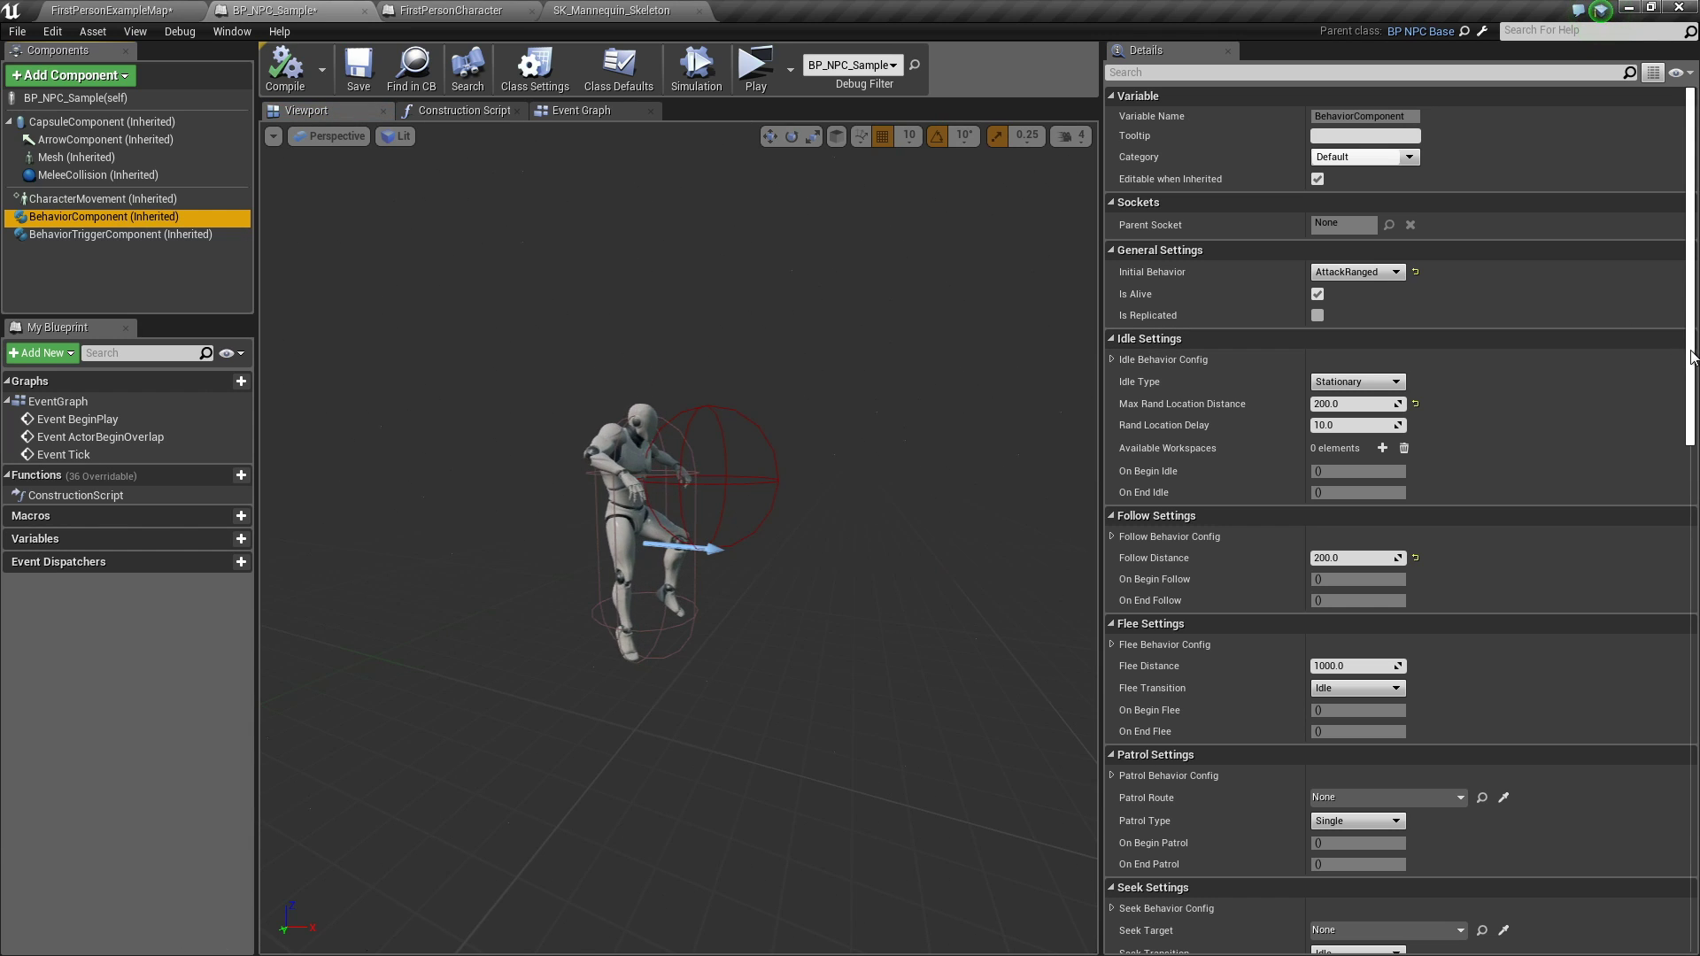
pyautogui.moveTo(1693, 357); pyautogui.dragTo(1693, 728)
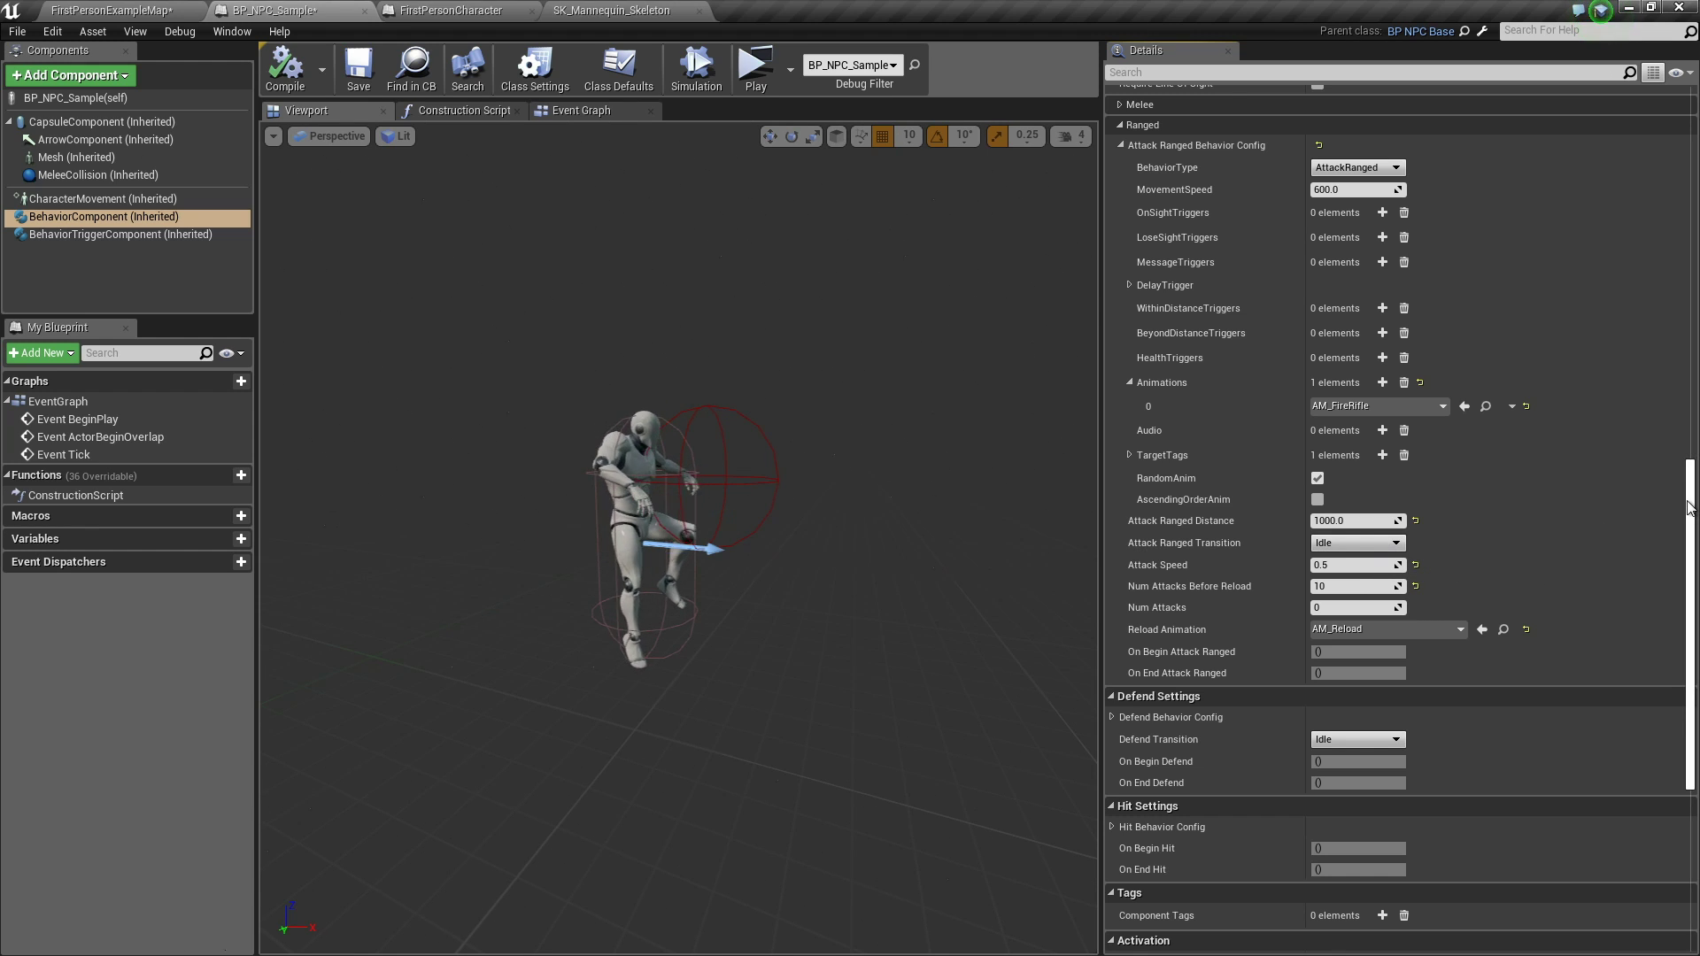
pyautogui.moveTo(1690, 507); pyautogui.dragTo(1690, 144)
pyautogui.click(1112, 320)
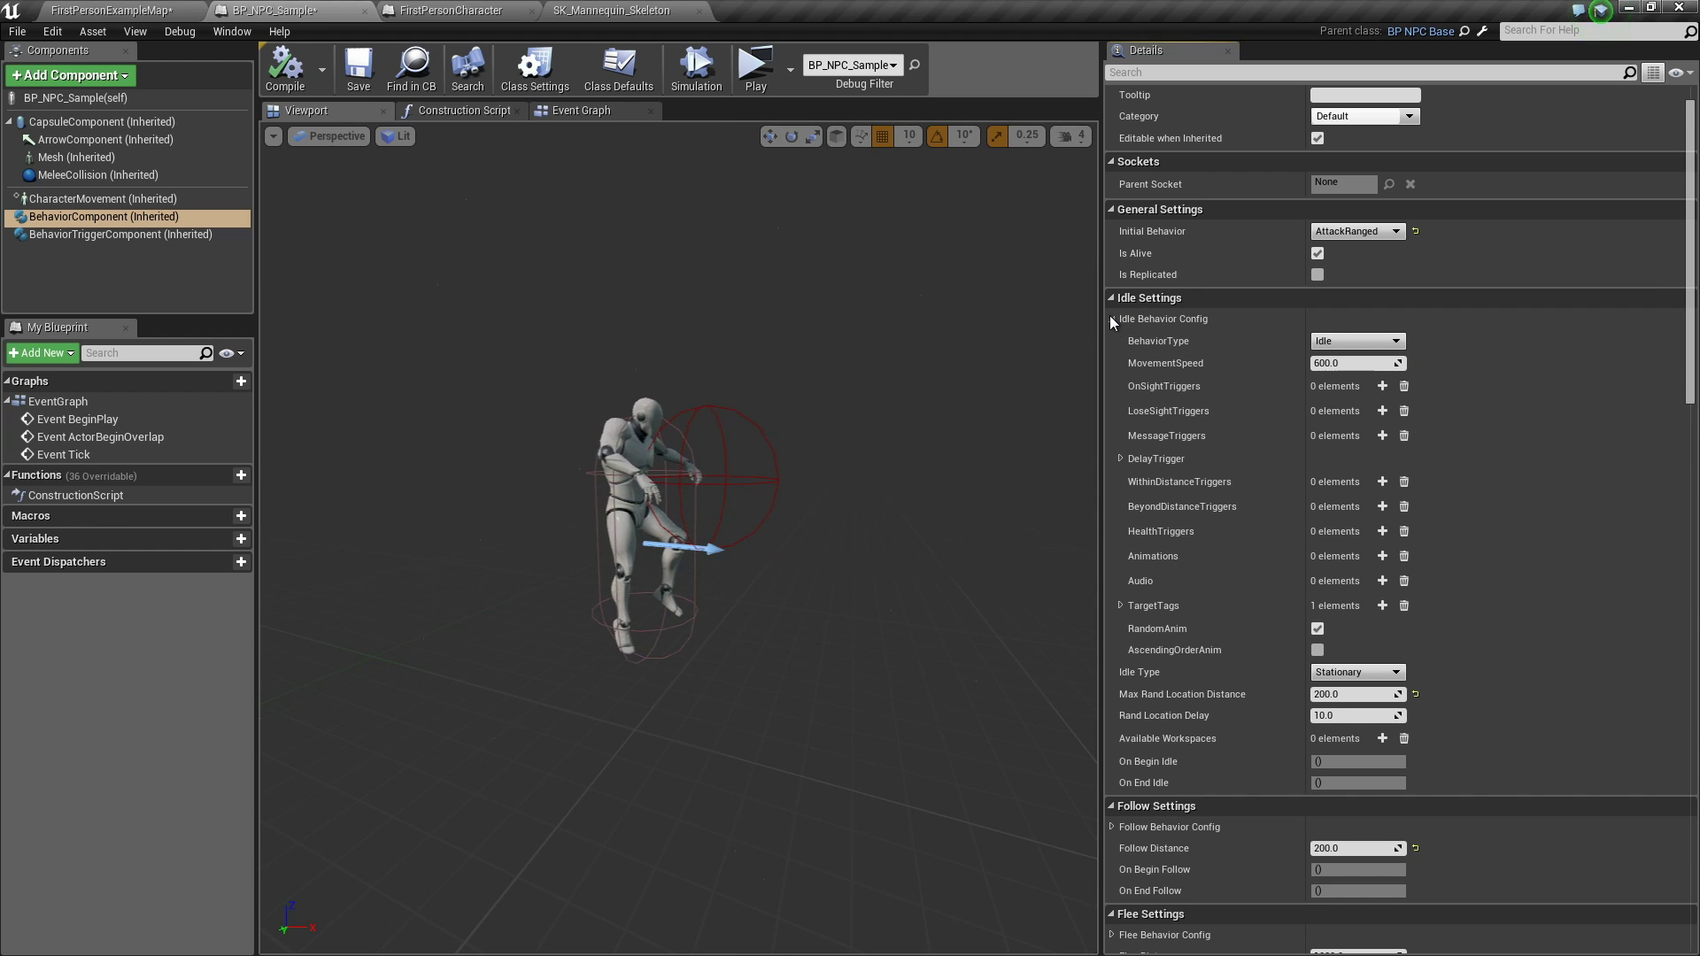
pyautogui.click(1119, 458)
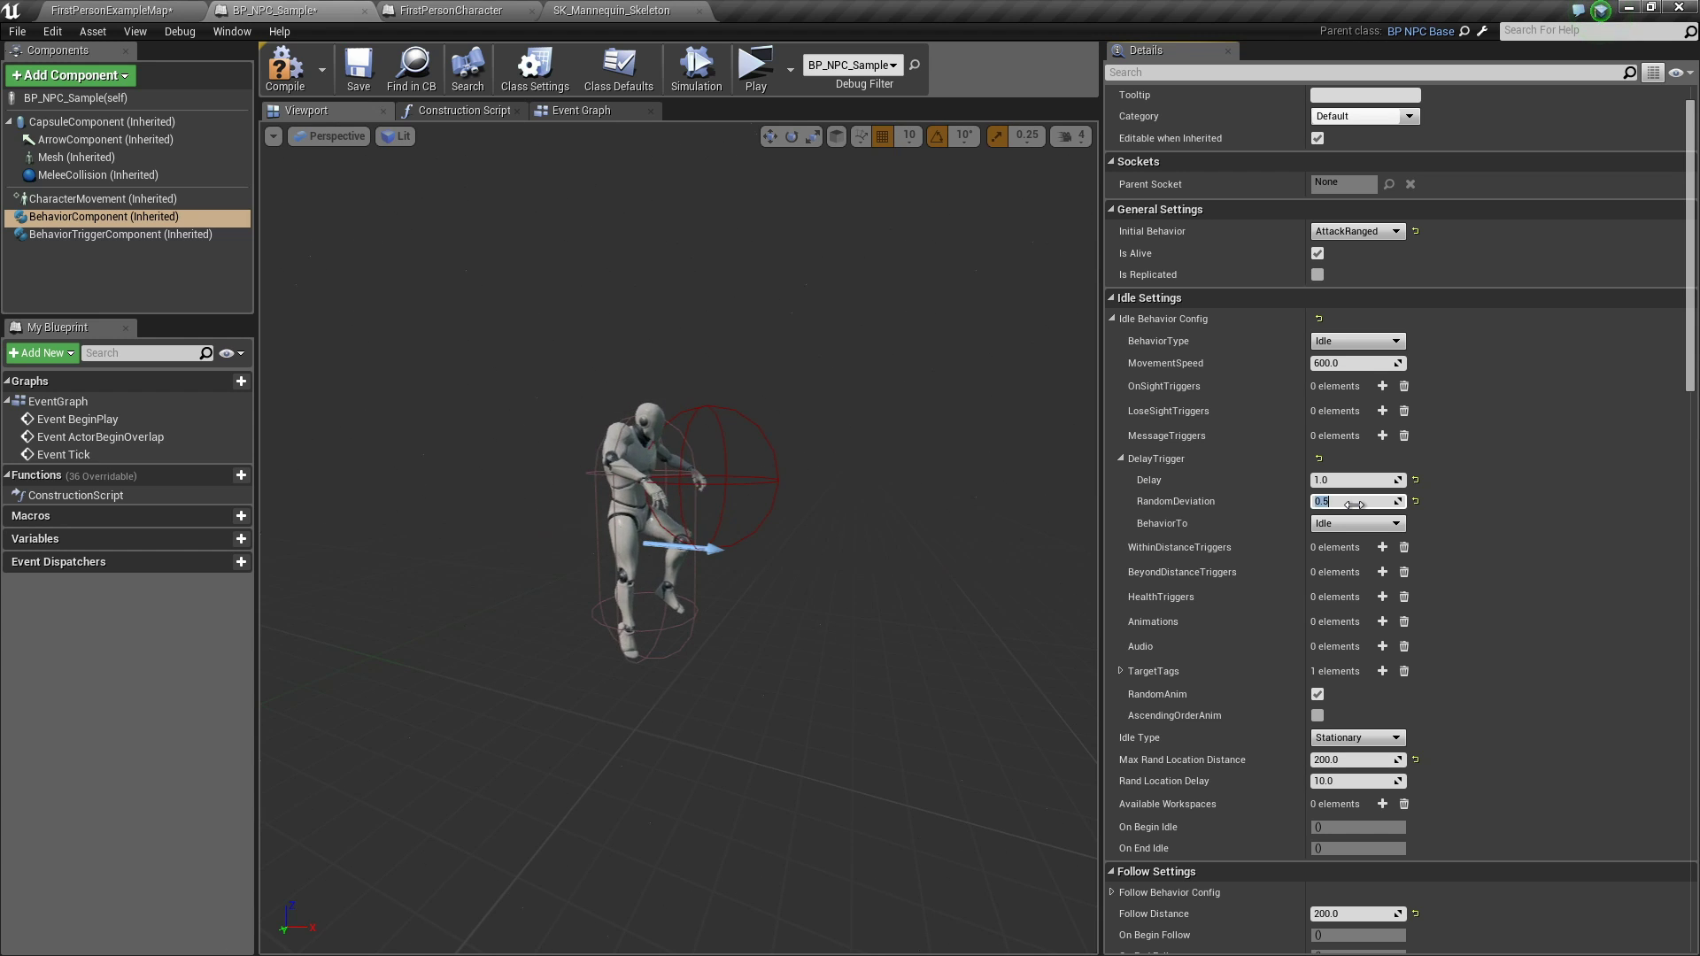
pyautogui.click(1331, 527)
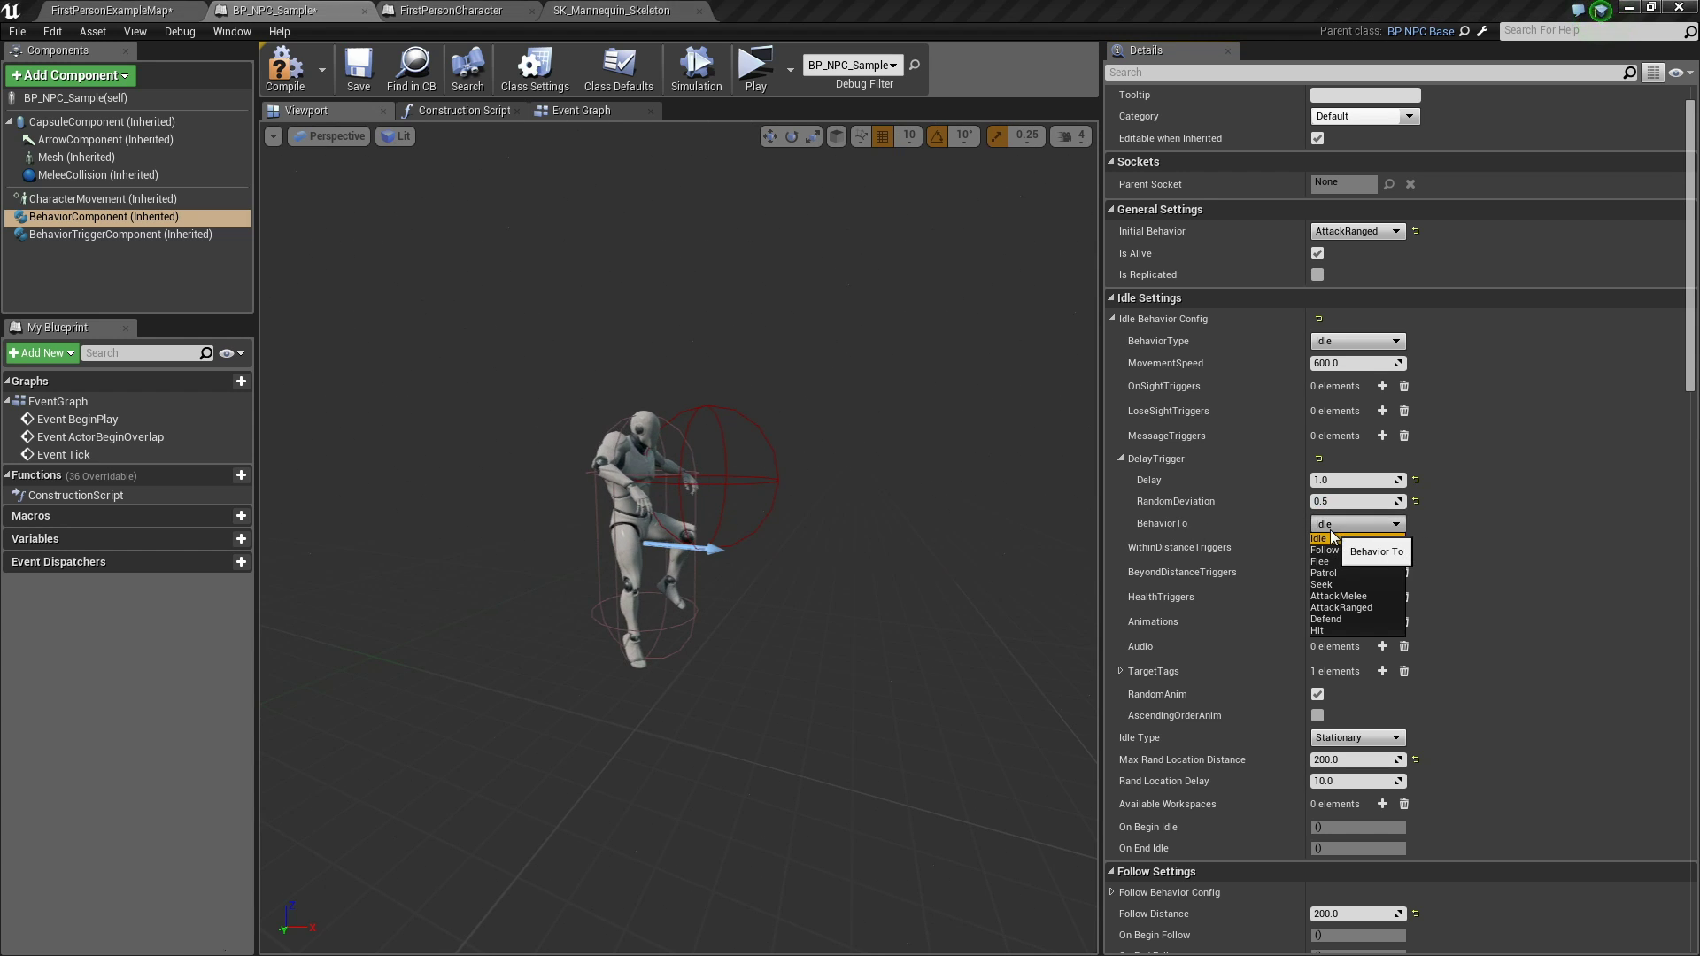
pyautogui.click(1361, 607)
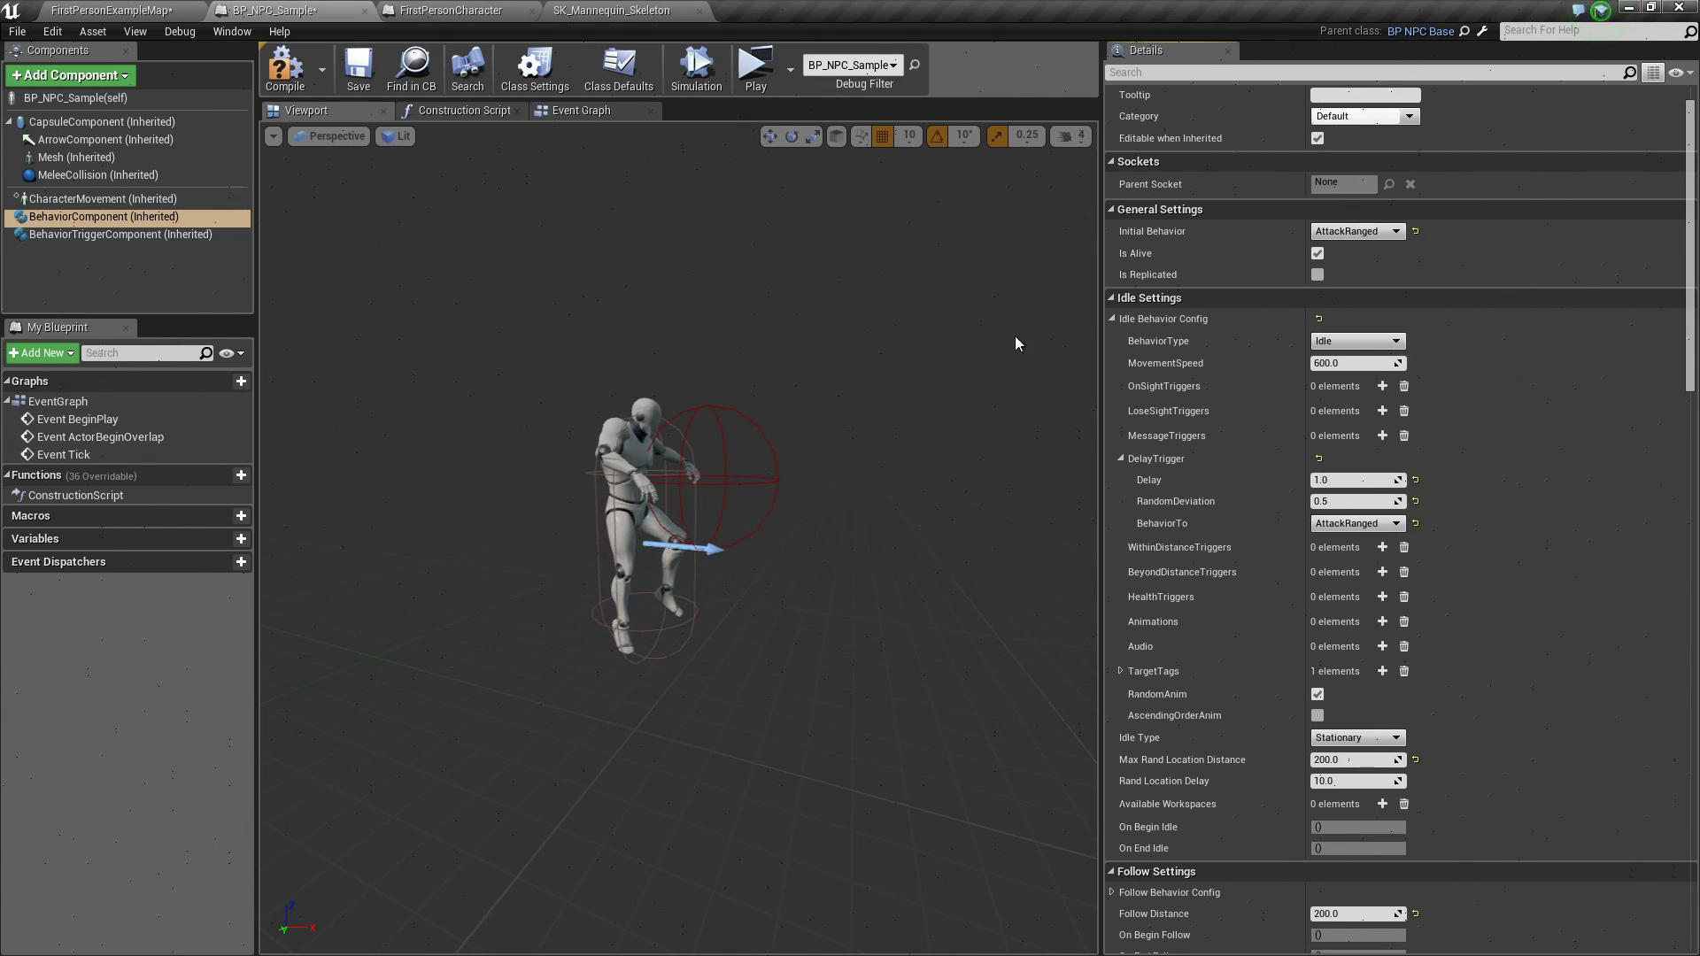
# Step: Recompile BP_NPC_Sample, then run a standalone play test on FirstPersonExampleMap, walking up to the NPC and firing at it
pyautogui.click(285, 69)
pyautogui.click(145, 10)
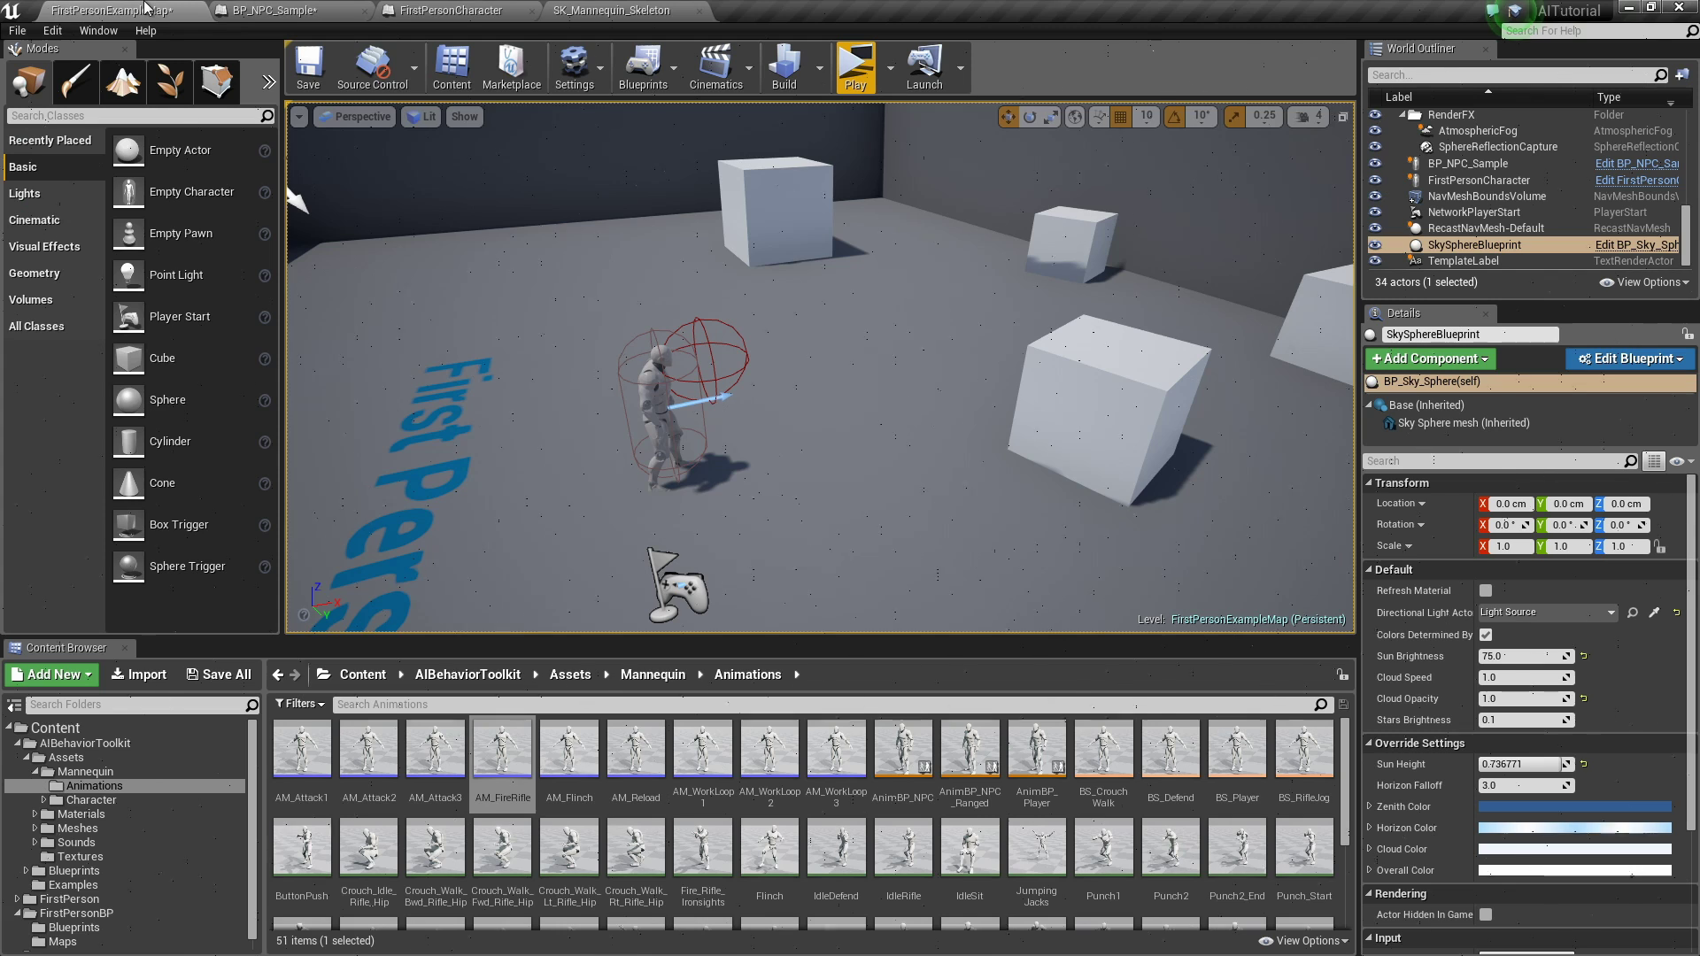
pyautogui.click(855, 69)
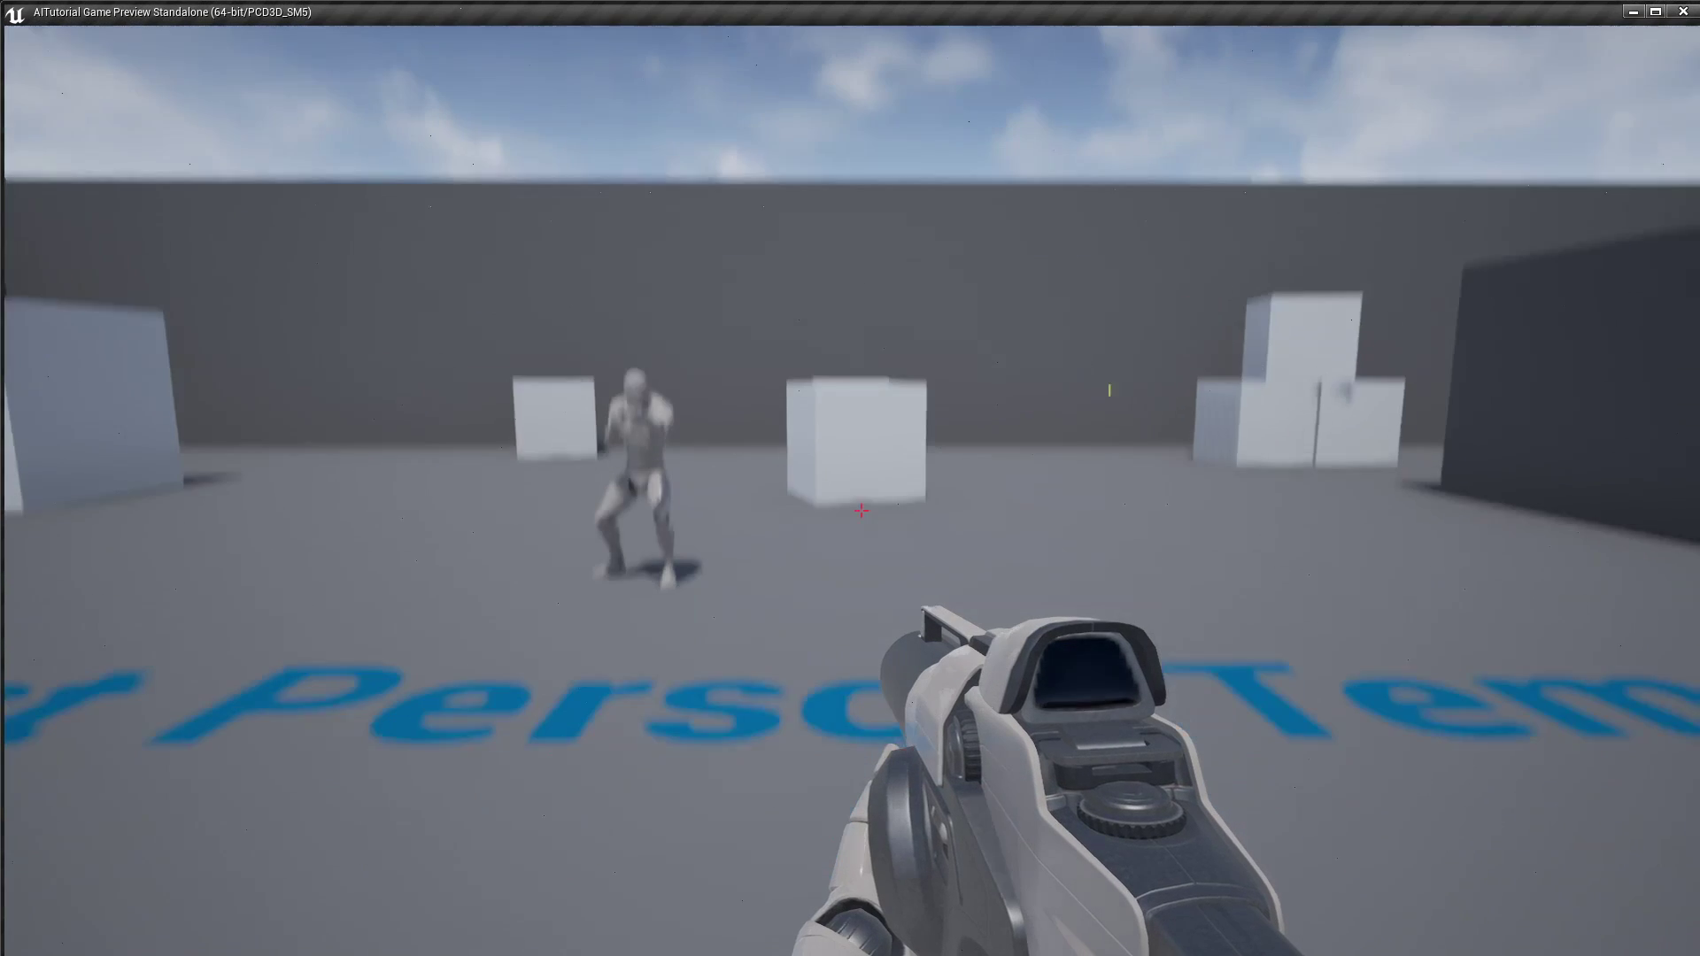
pyautogui.press('w')
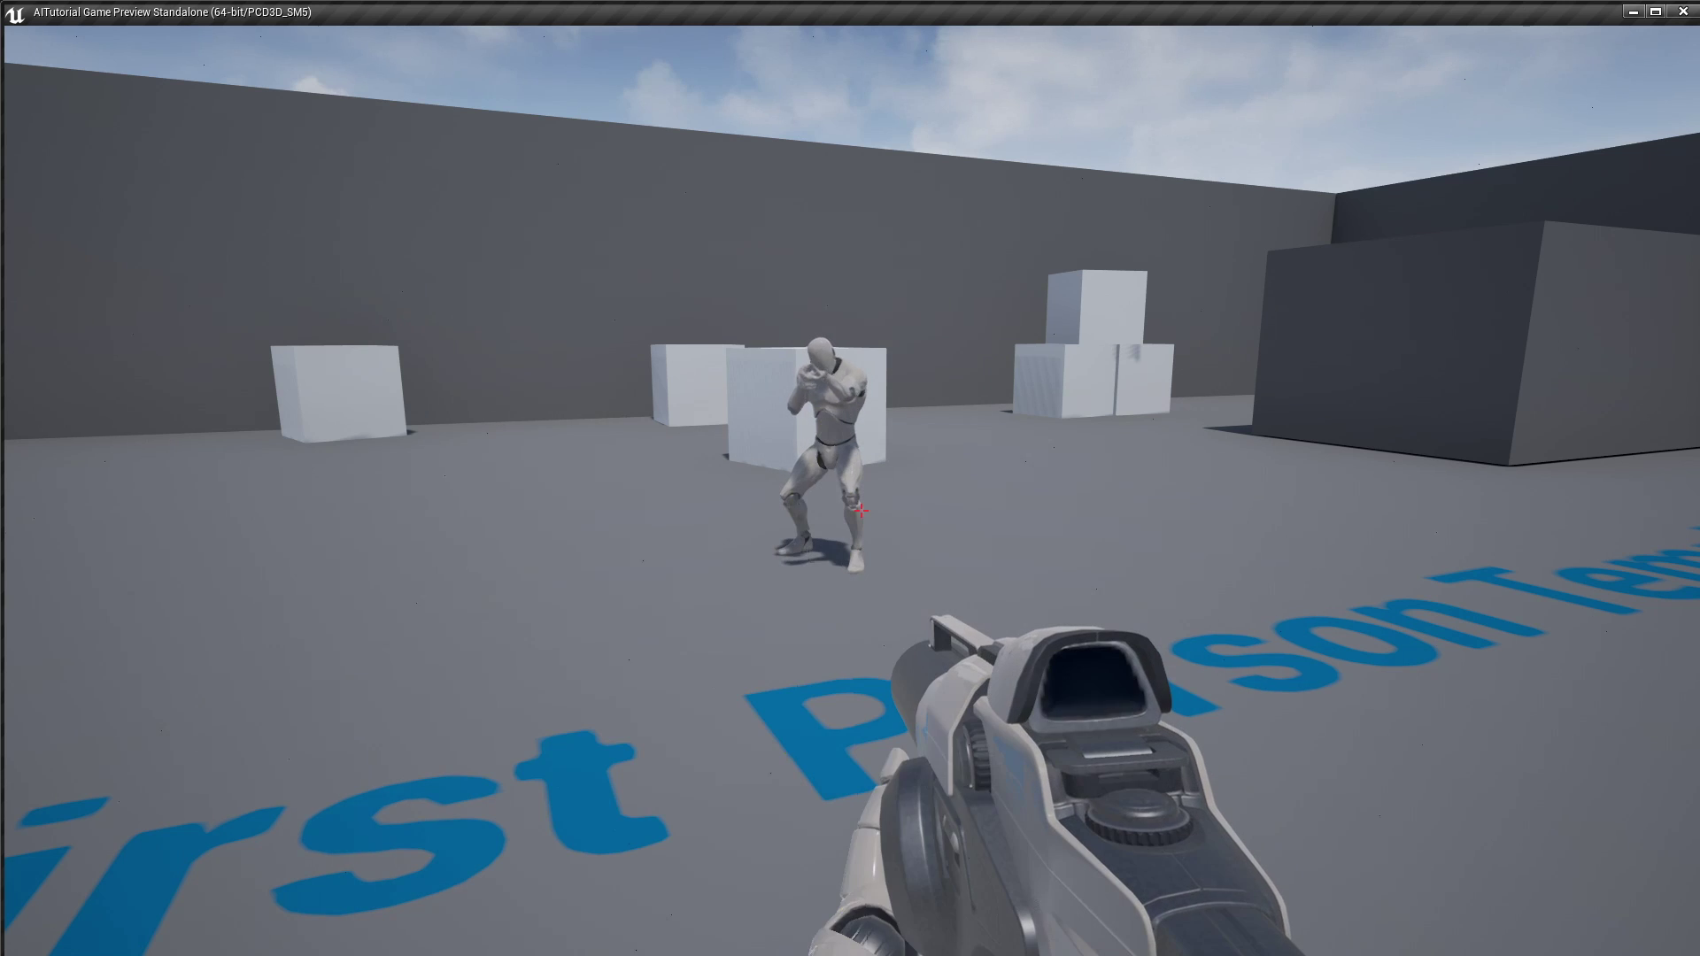
pyautogui.moveTo(861, 510)
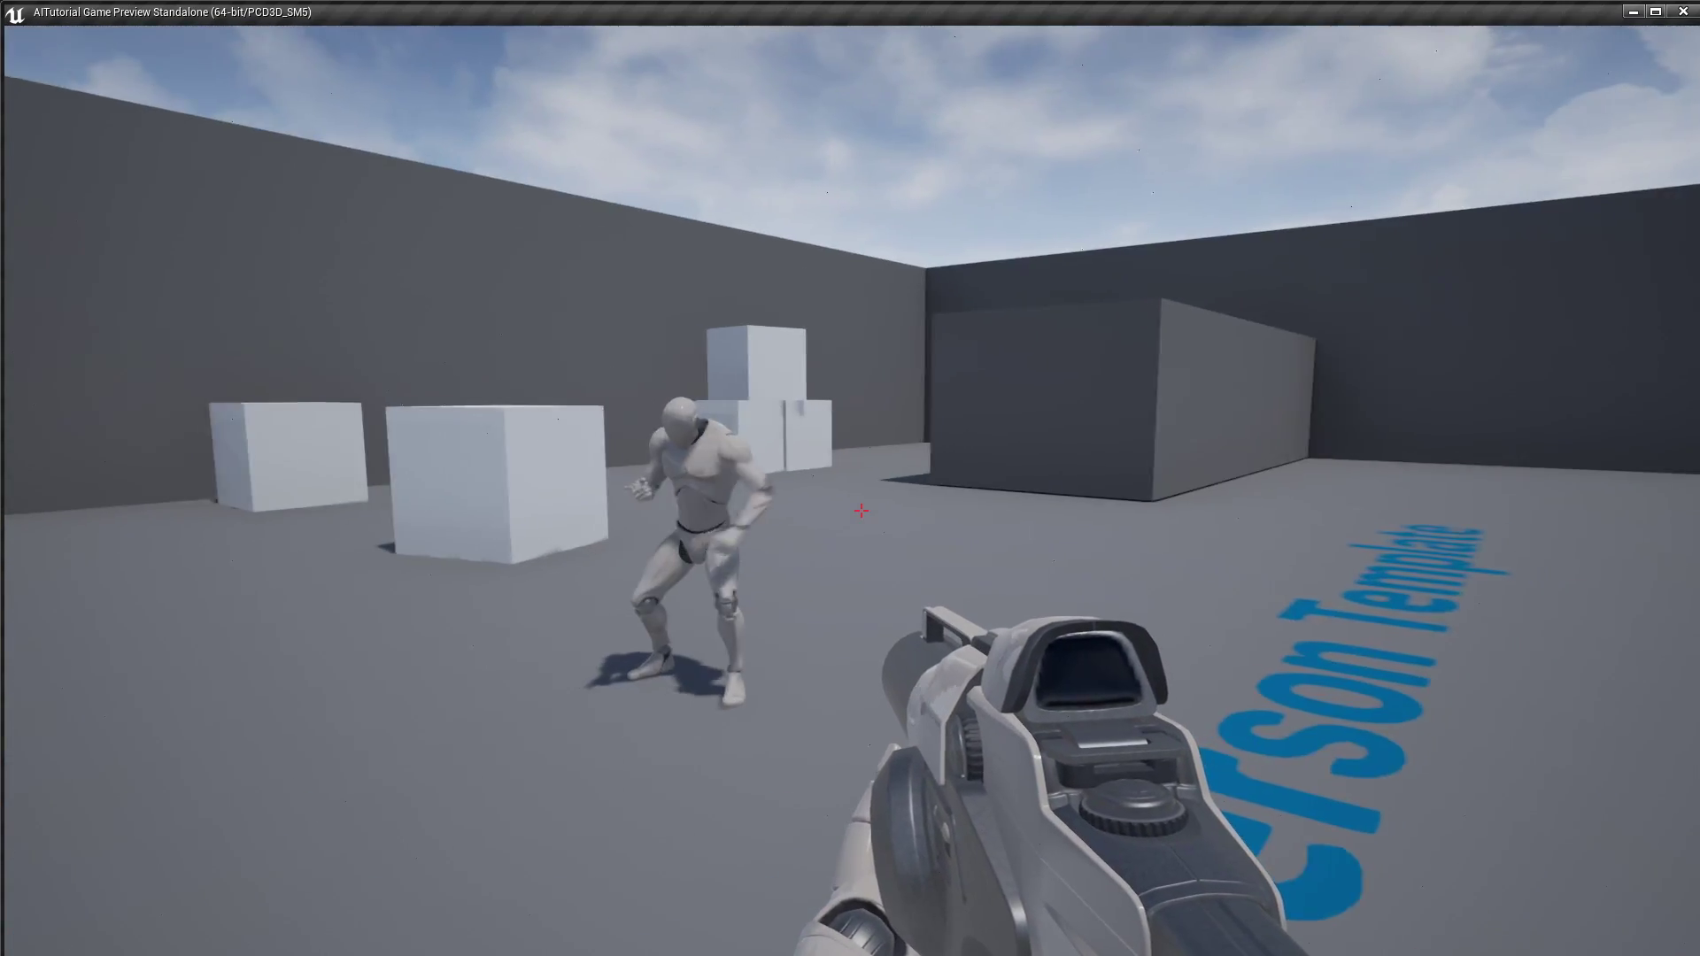
pyautogui.click(861, 510)
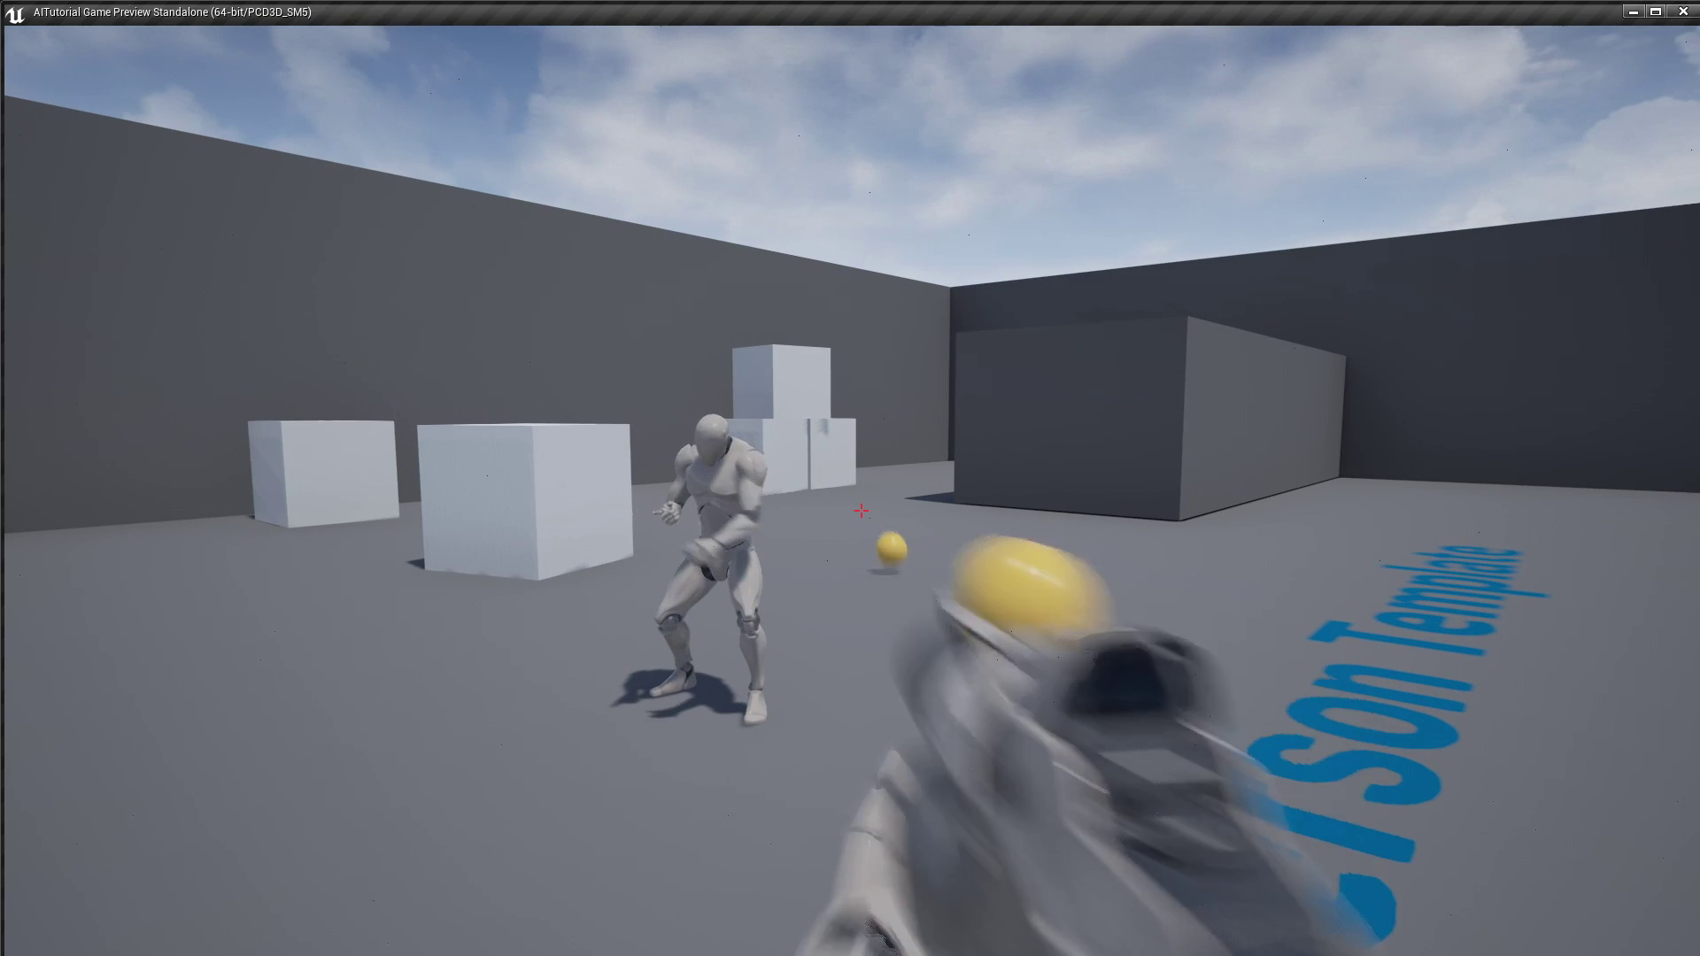
pyautogui.press('Escape')
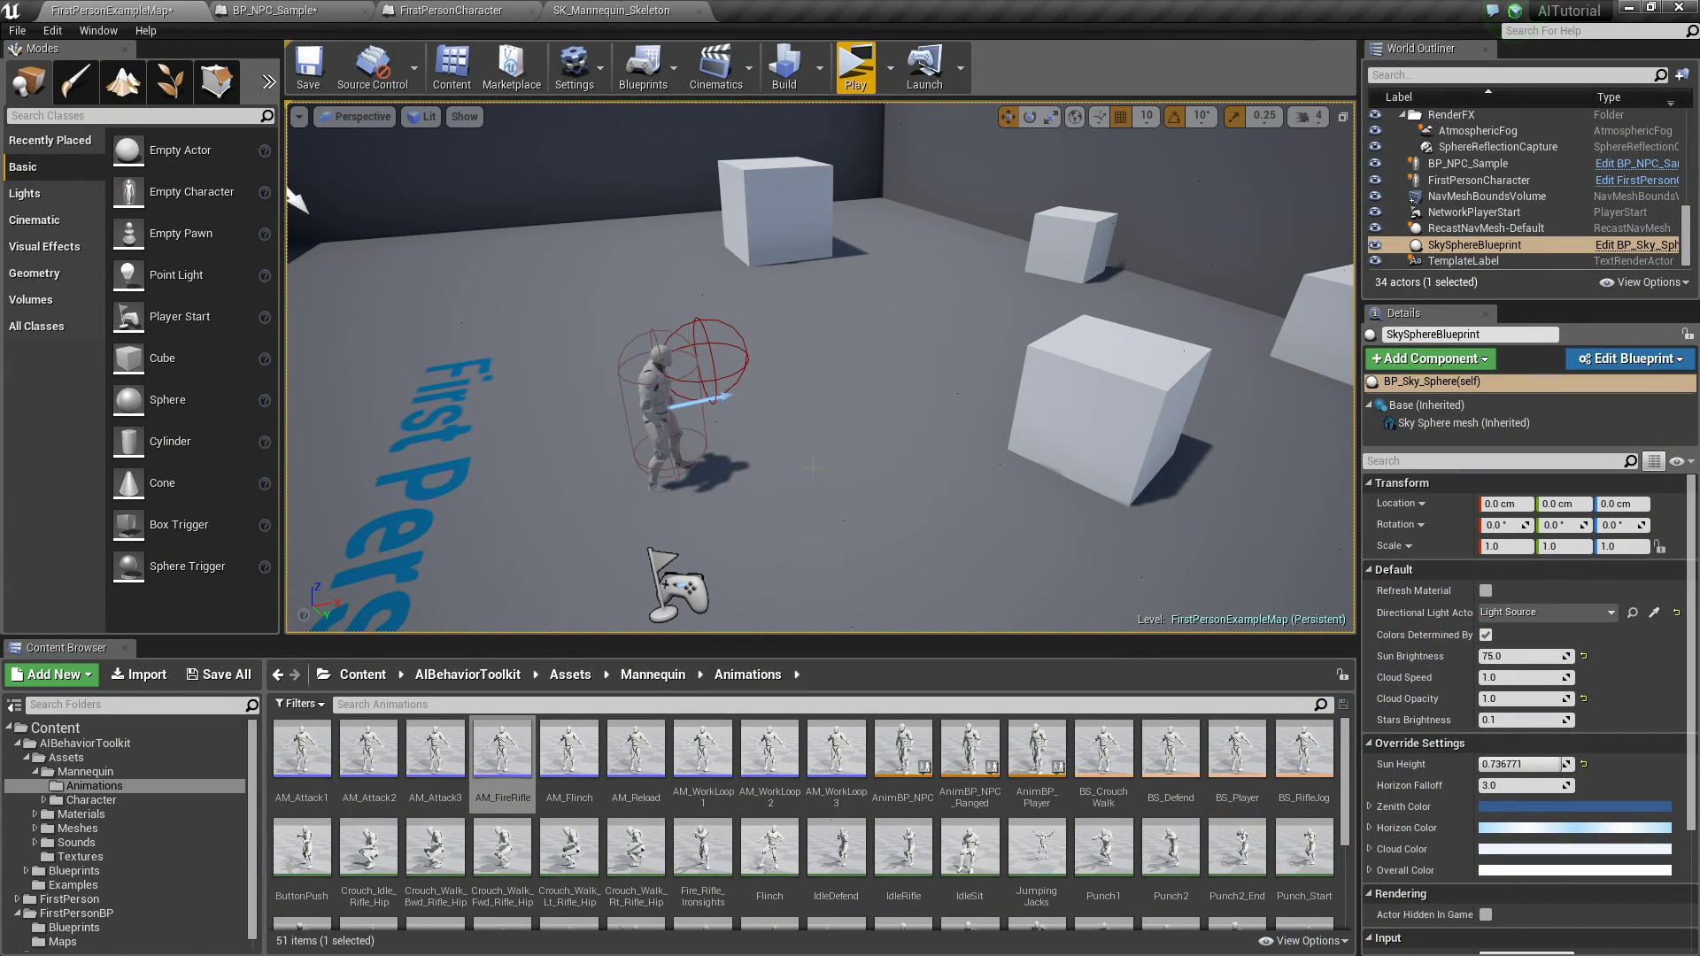
# Step: In the Attack Ranged Behavior Config, set the DelayTrigger's Delay to 2 and RandomDeviation to 0.5
pyautogui.click(270, 9)
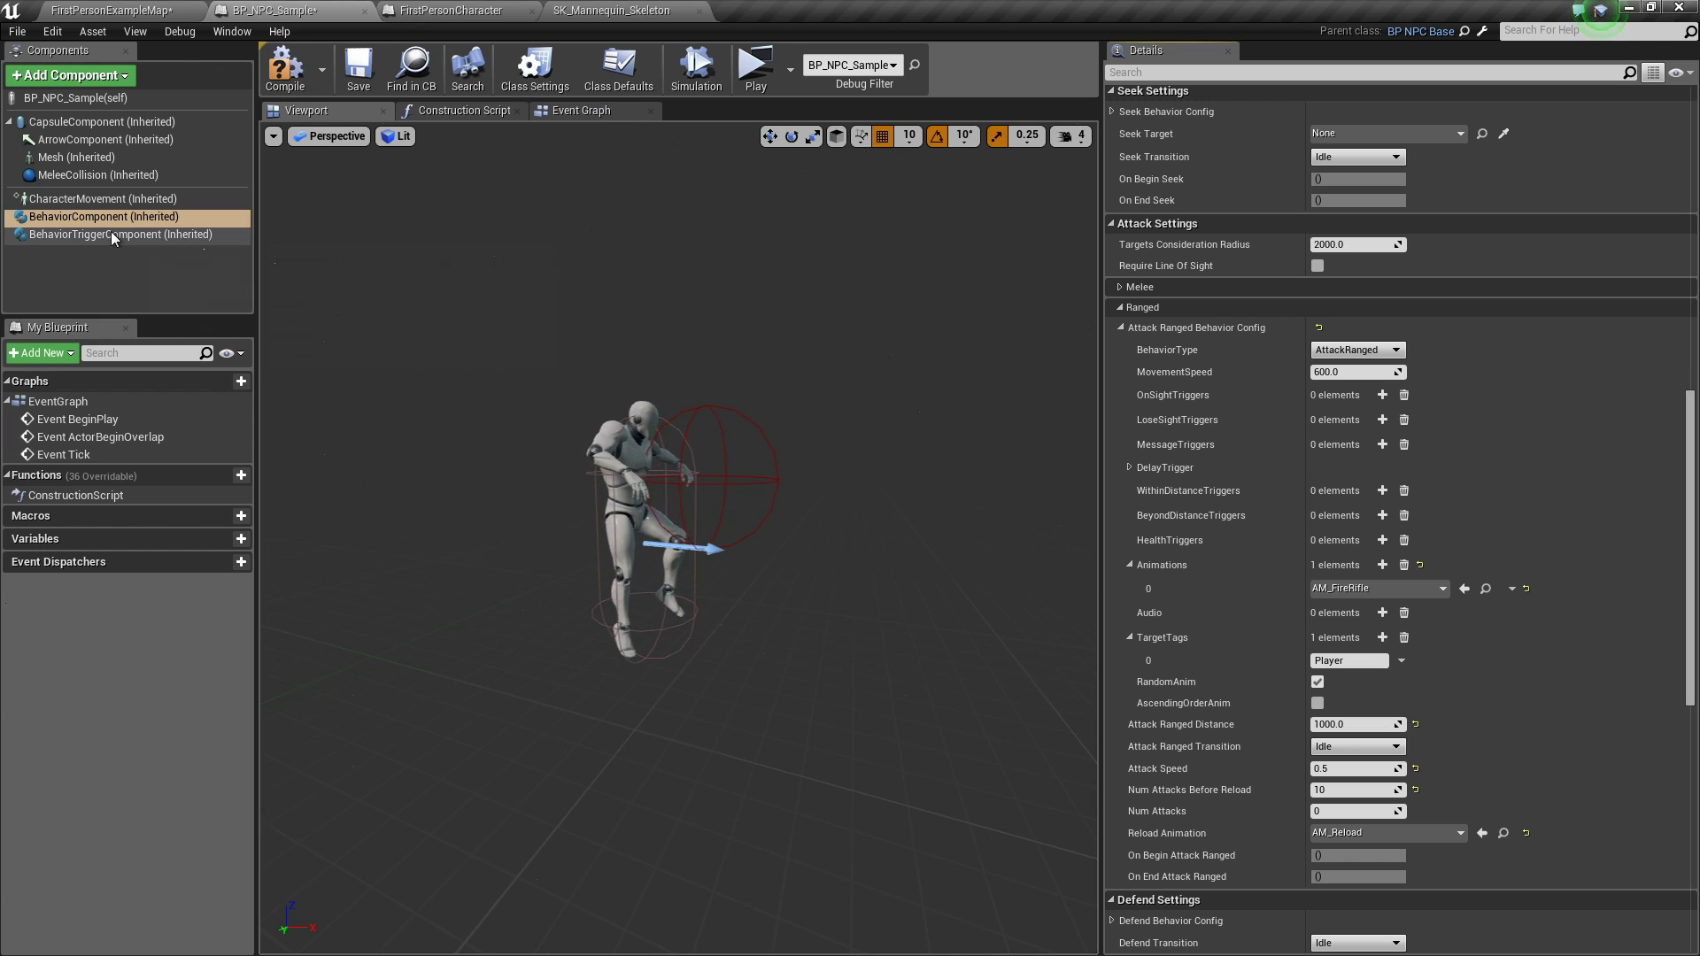
pyautogui.scroll(-3, 1587, 608)
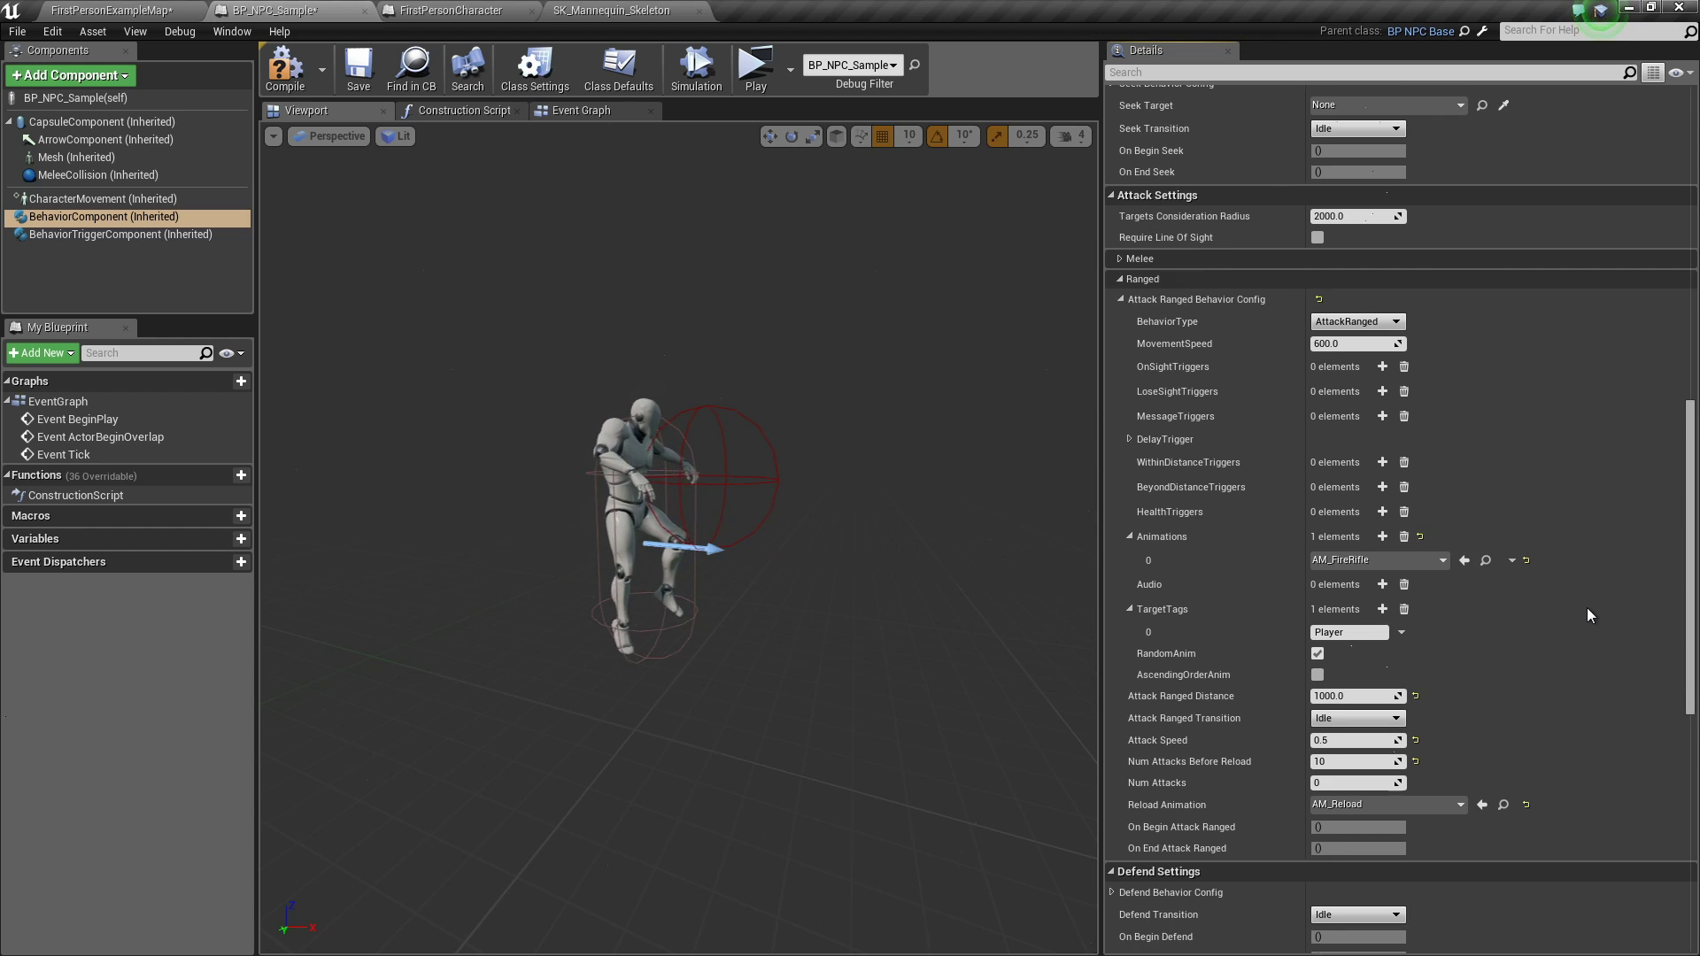
pyautogui.scroll(3, 1587, 608)
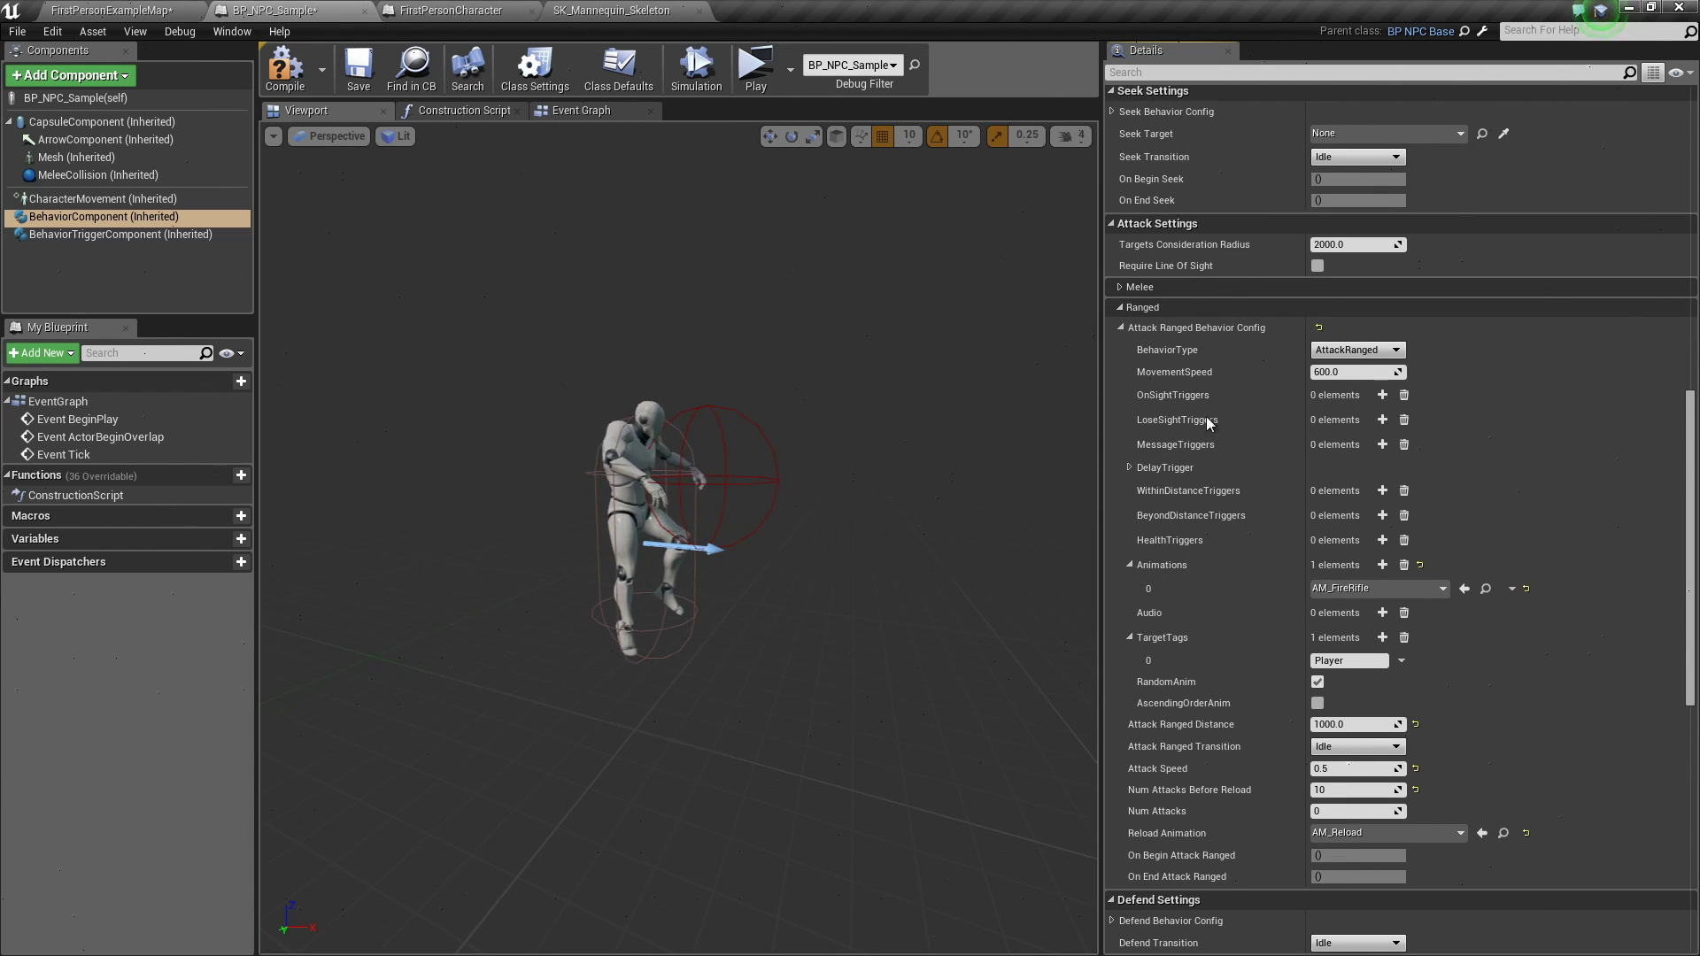
pyautogui.click(1135, 467)
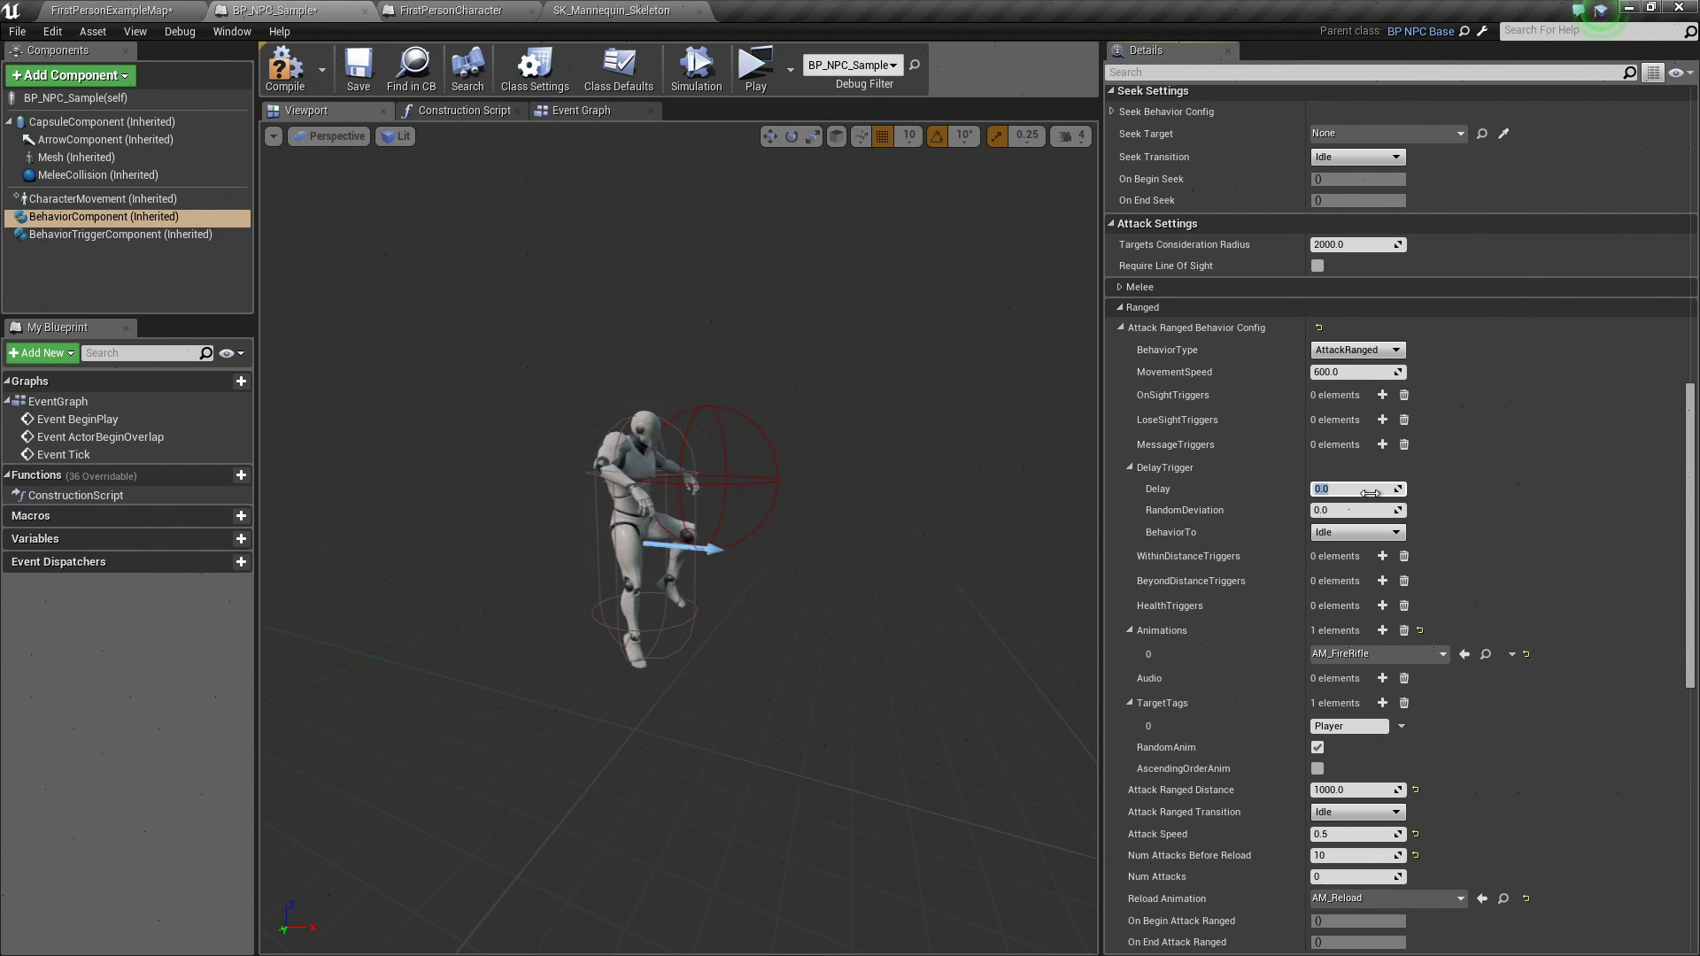
pyautogui.write('2')
pyautogui.click(1355, 510)
pyautogui.write('0')
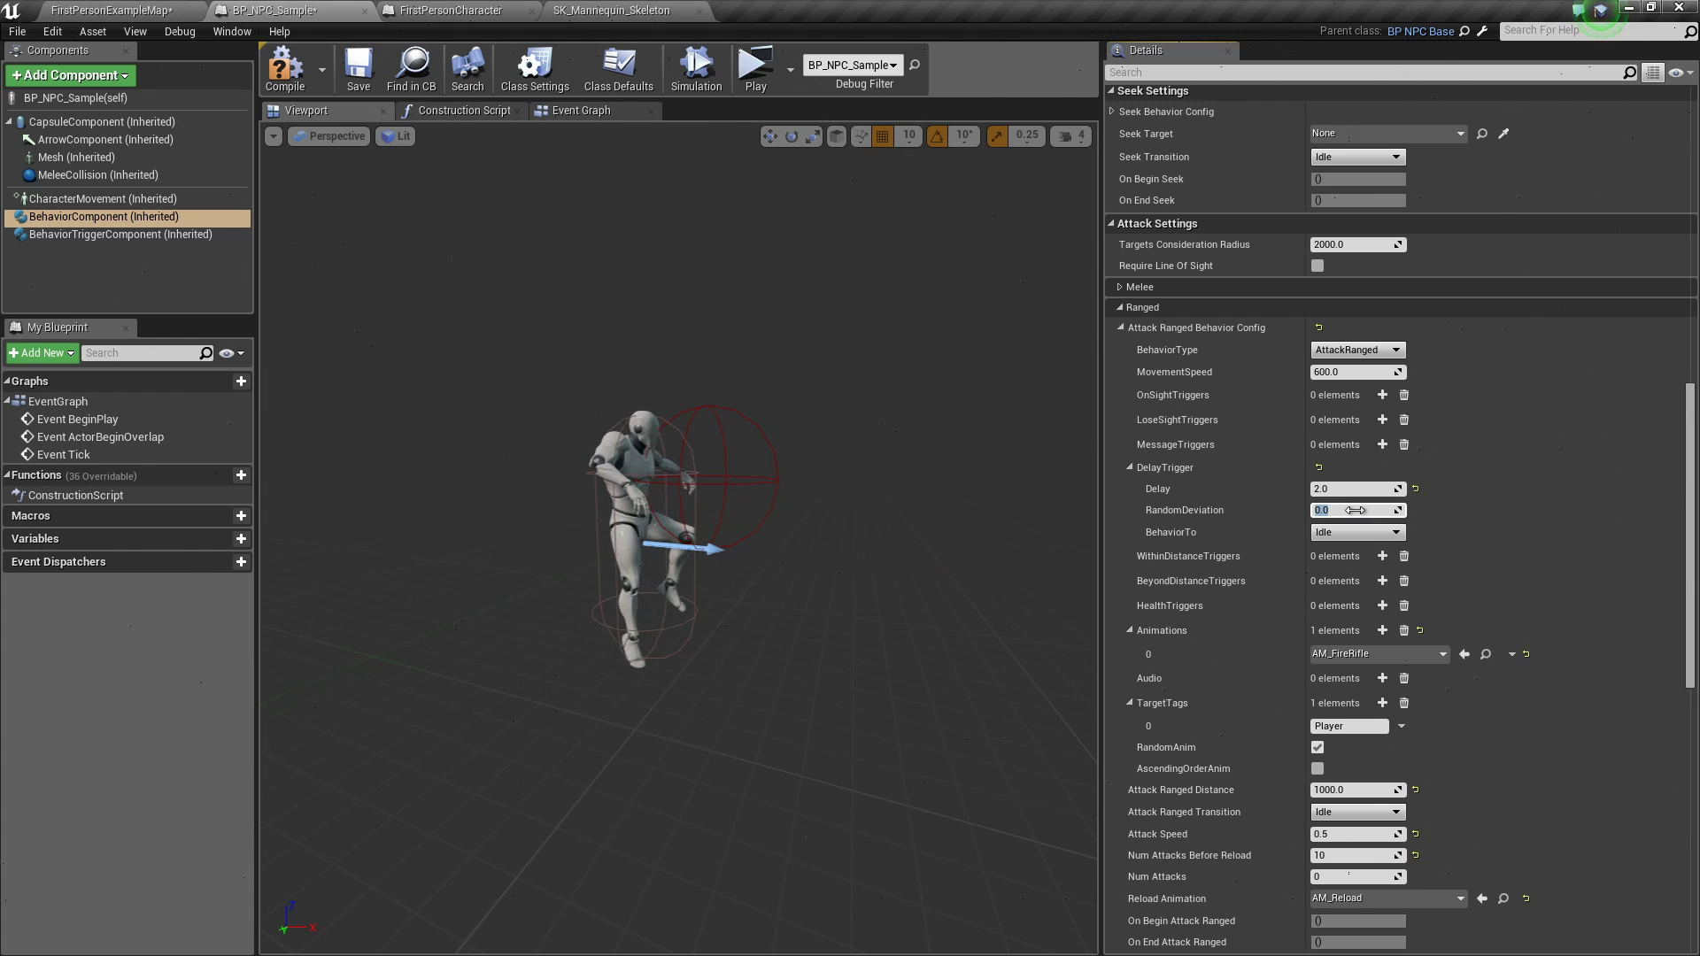
pyautogui.write('.5')
pyautogui.press('Return')
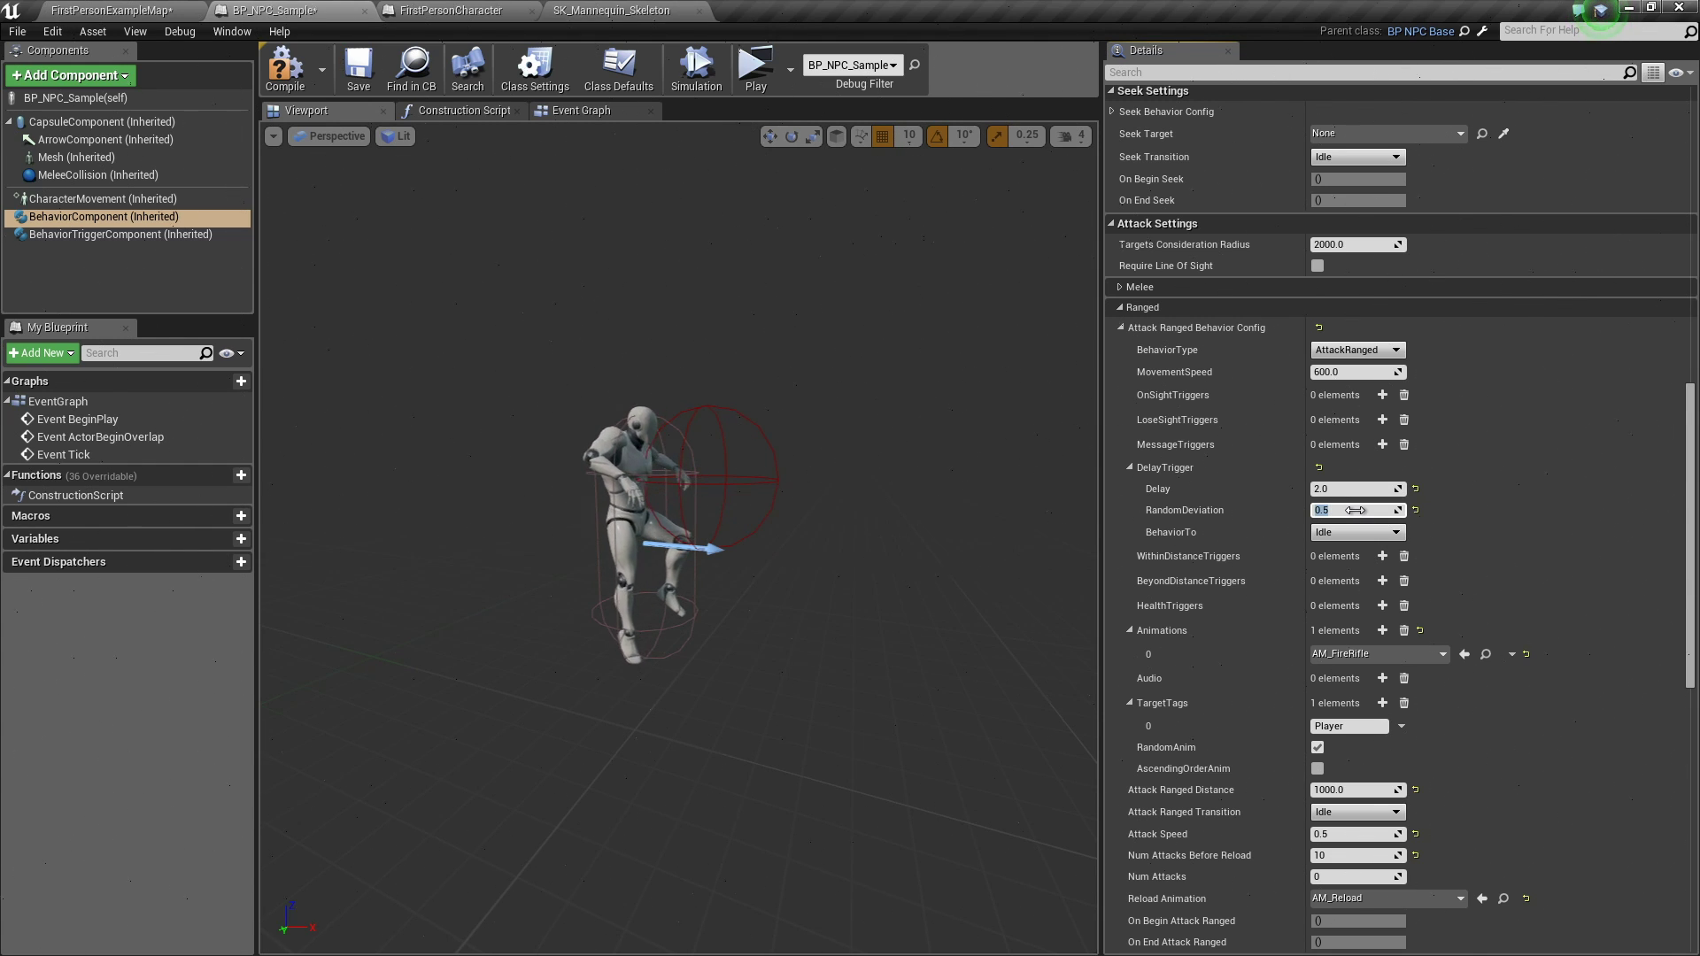
pyautogui.click(1225, 535)
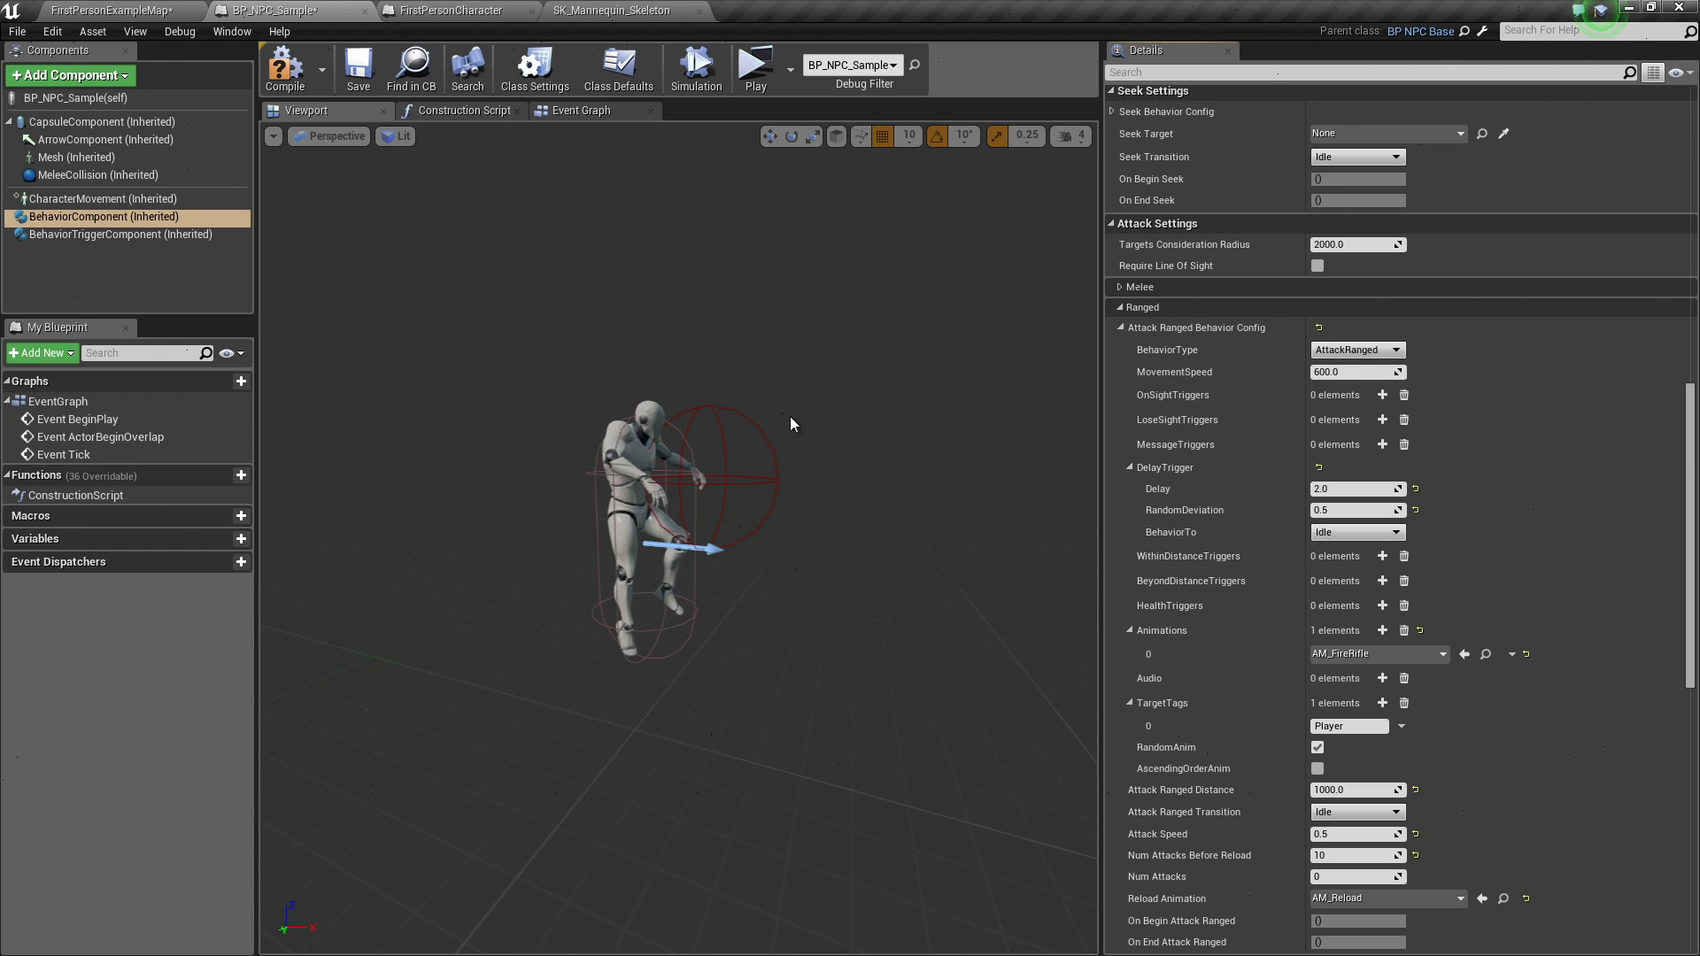
# Step: Recompile BP_NPC_Sample and play-test FirstPersonExampleMap standalone, firing at the NPC as it idles and shoots
pyautogui.click(295, 78)
pyautogui.click(110, 9)
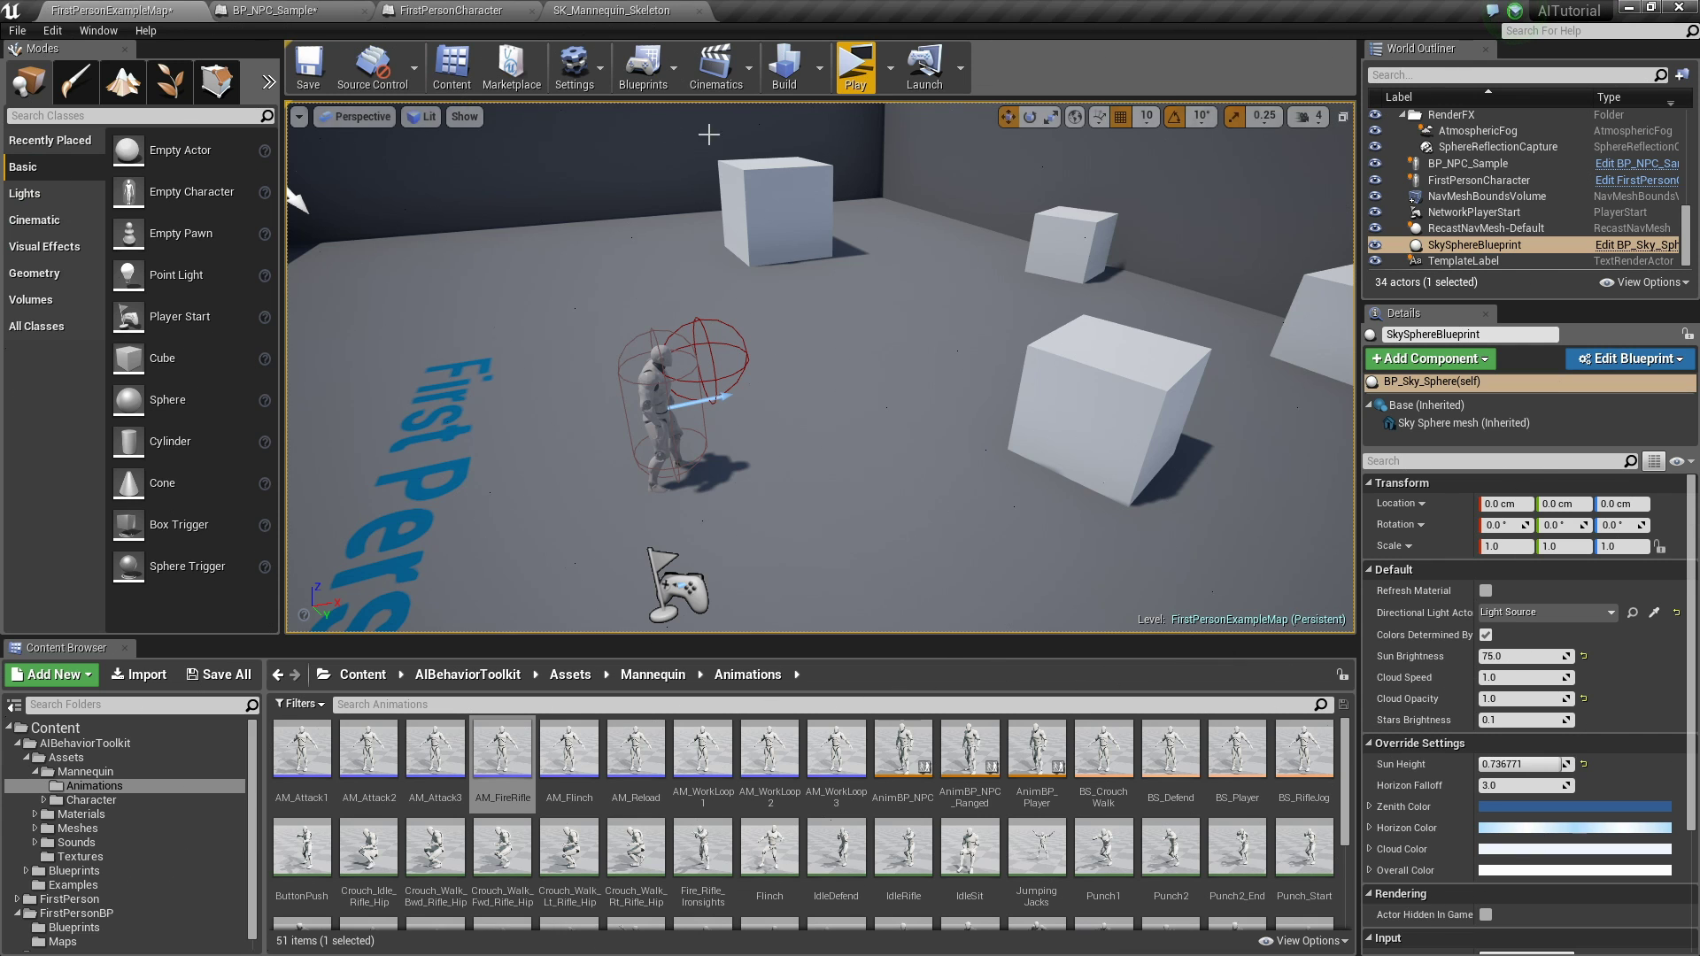
pyautogui.click(854, 78)
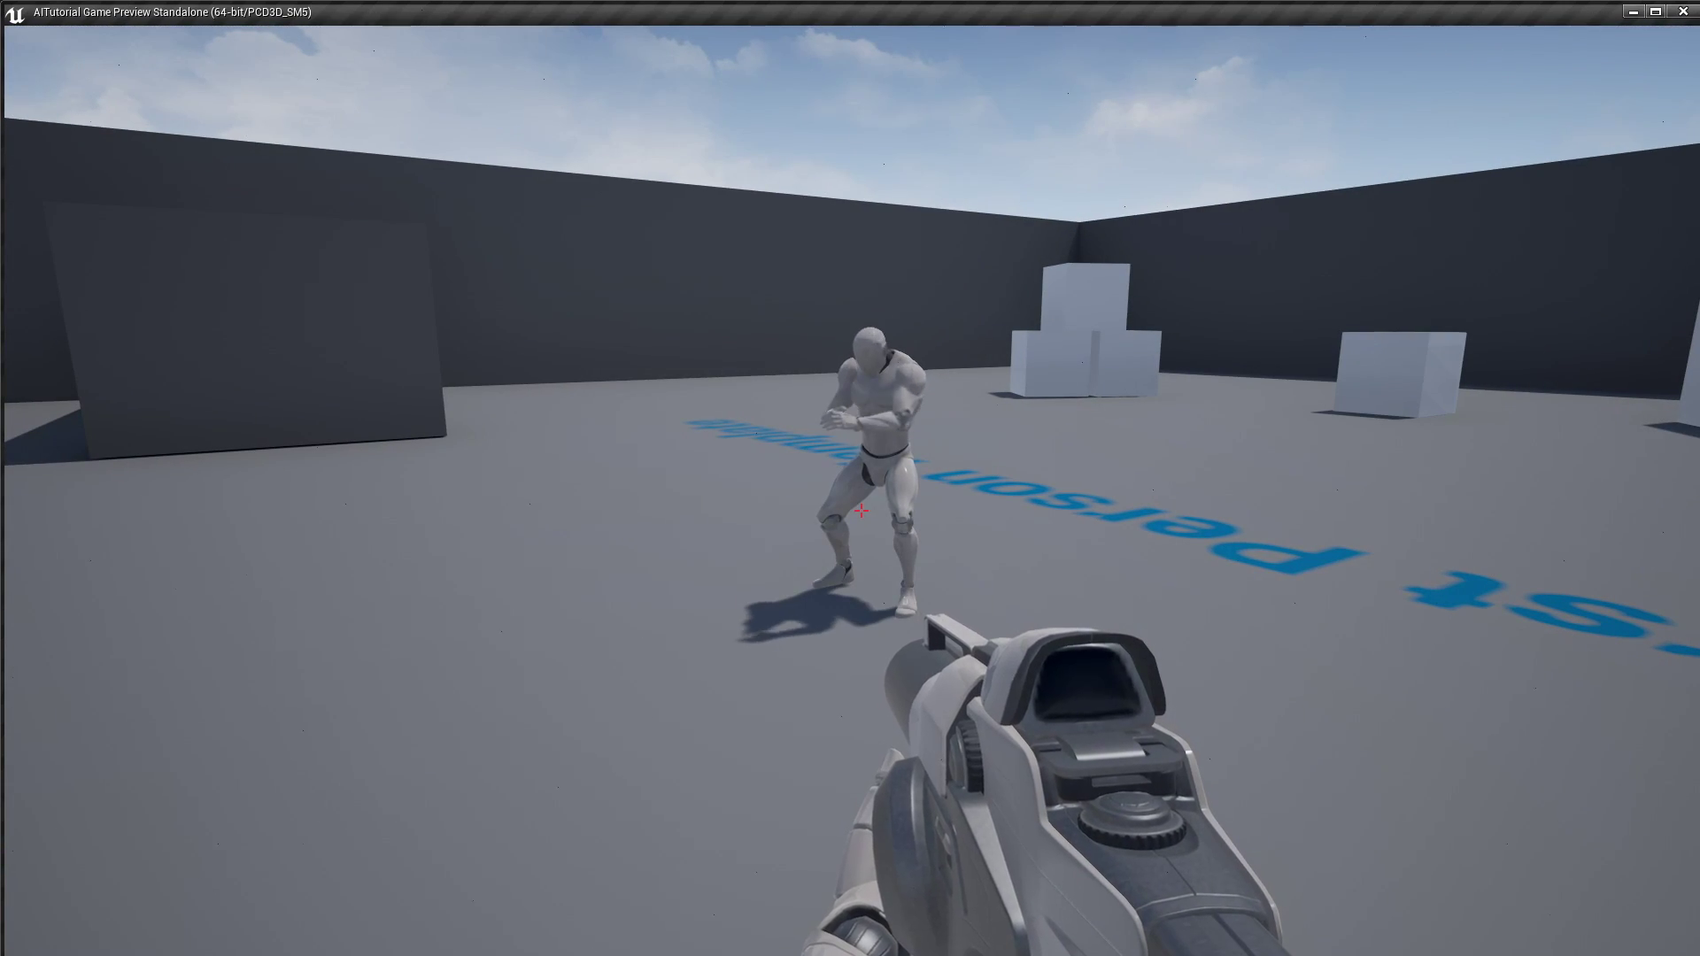
pyautogui.click(862, 511)
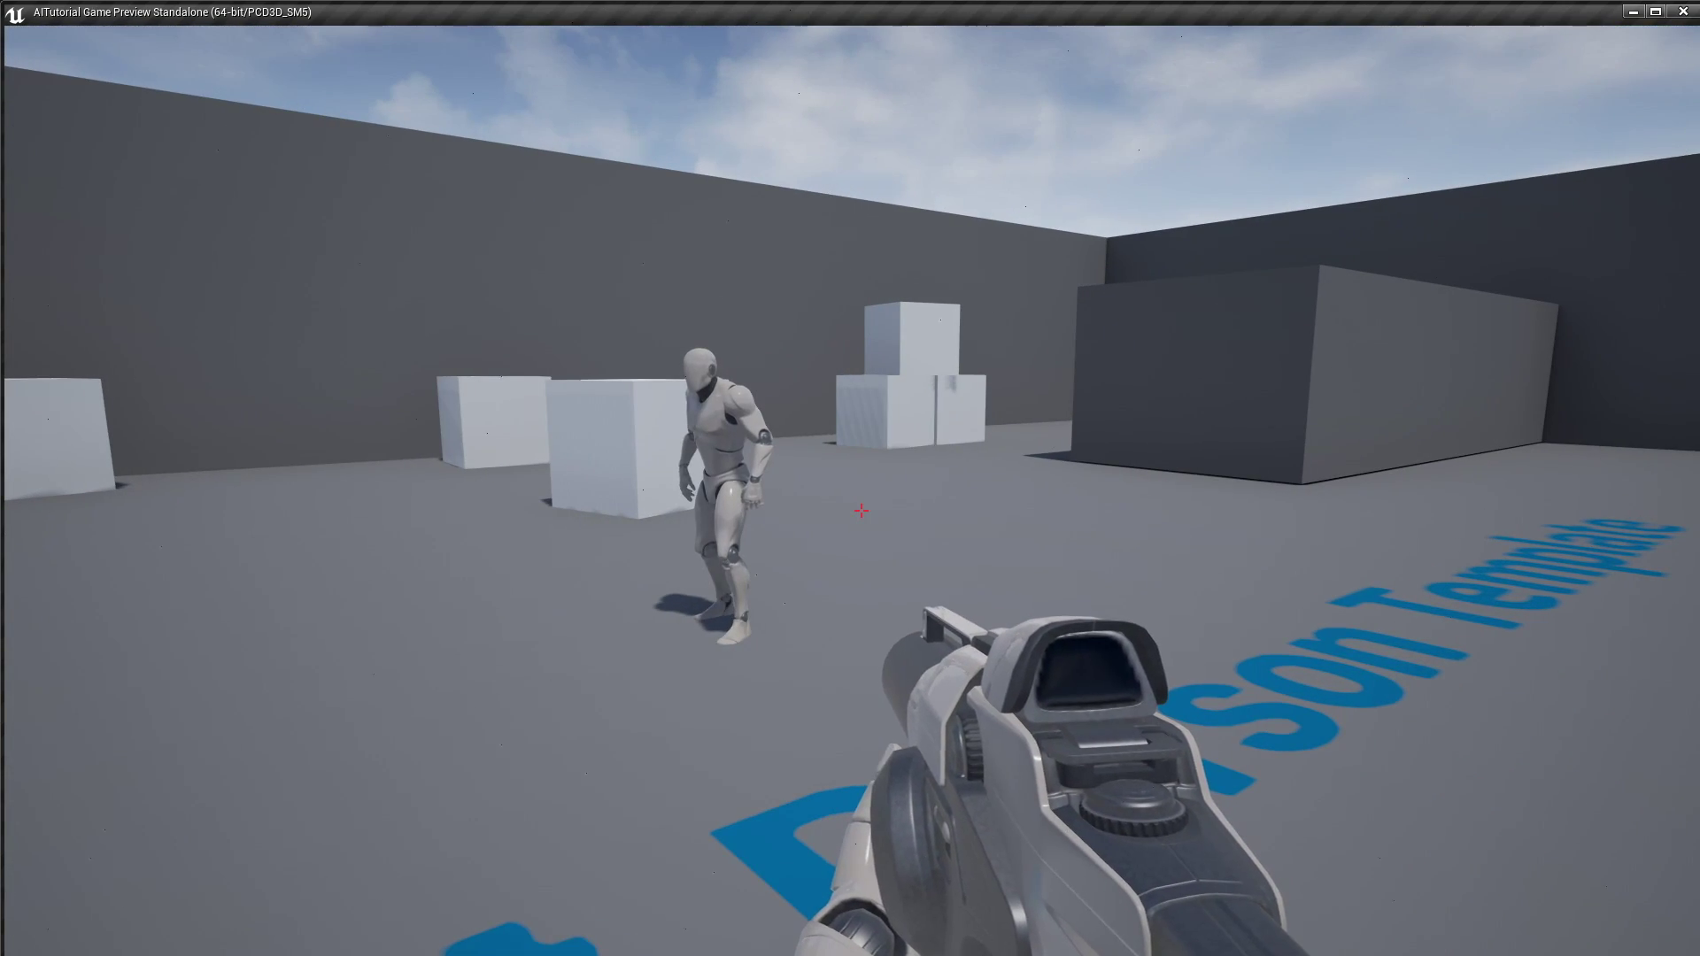
pyautogui.press('Escape')
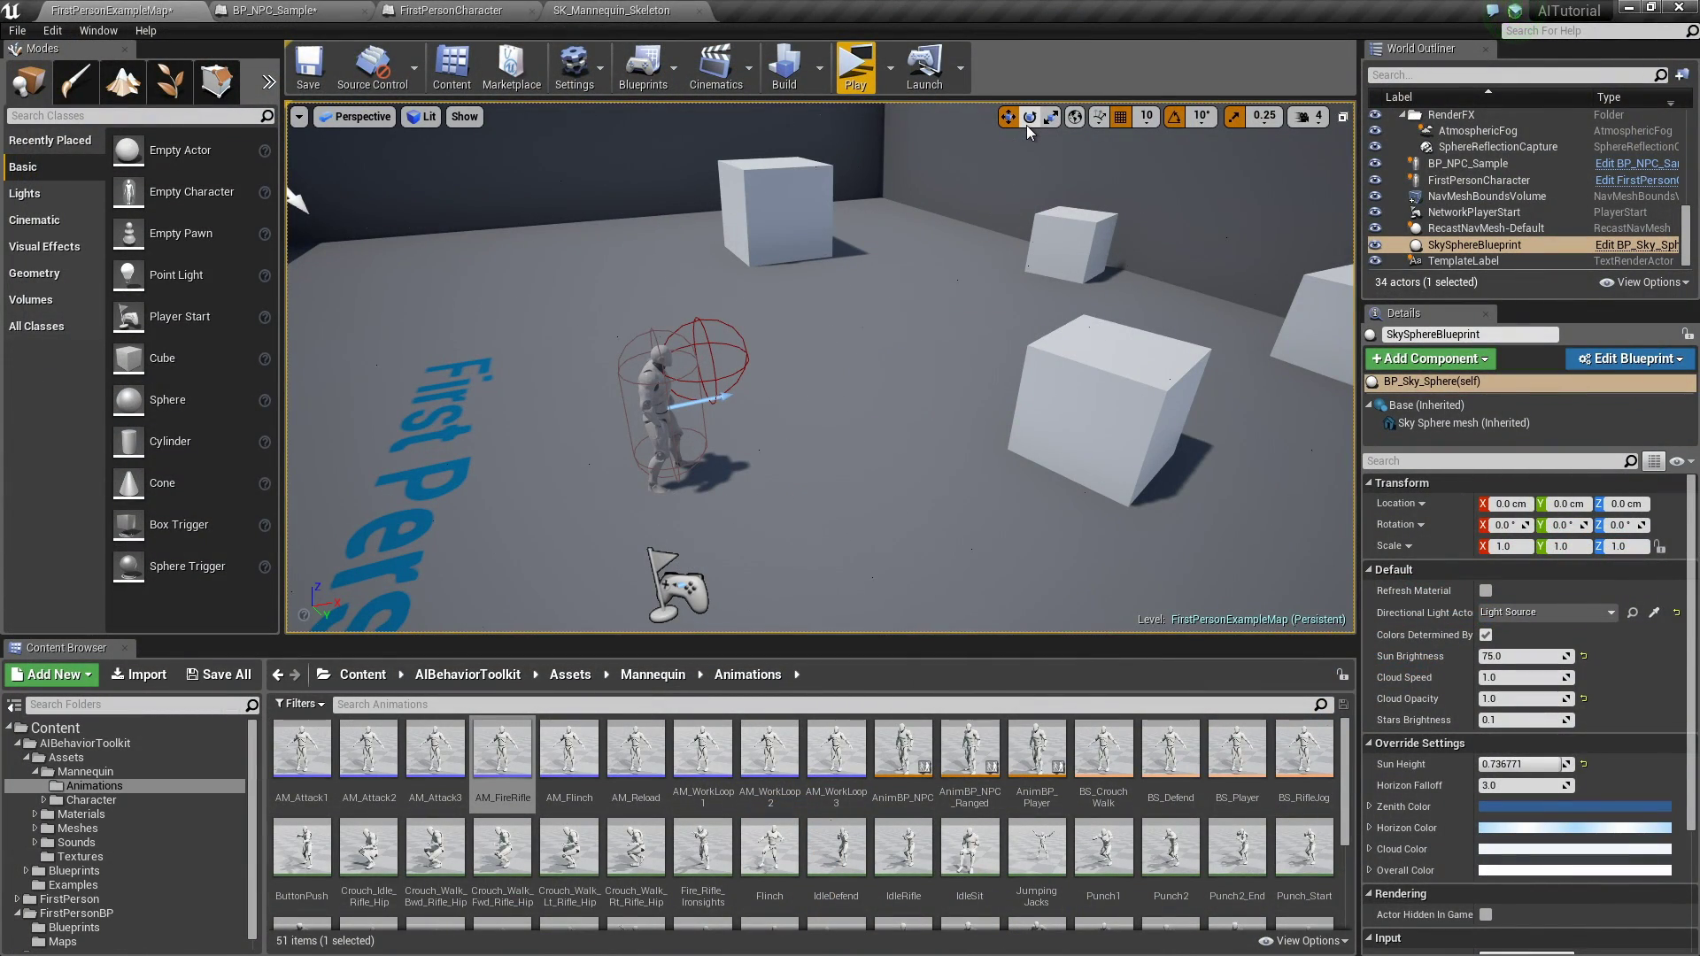